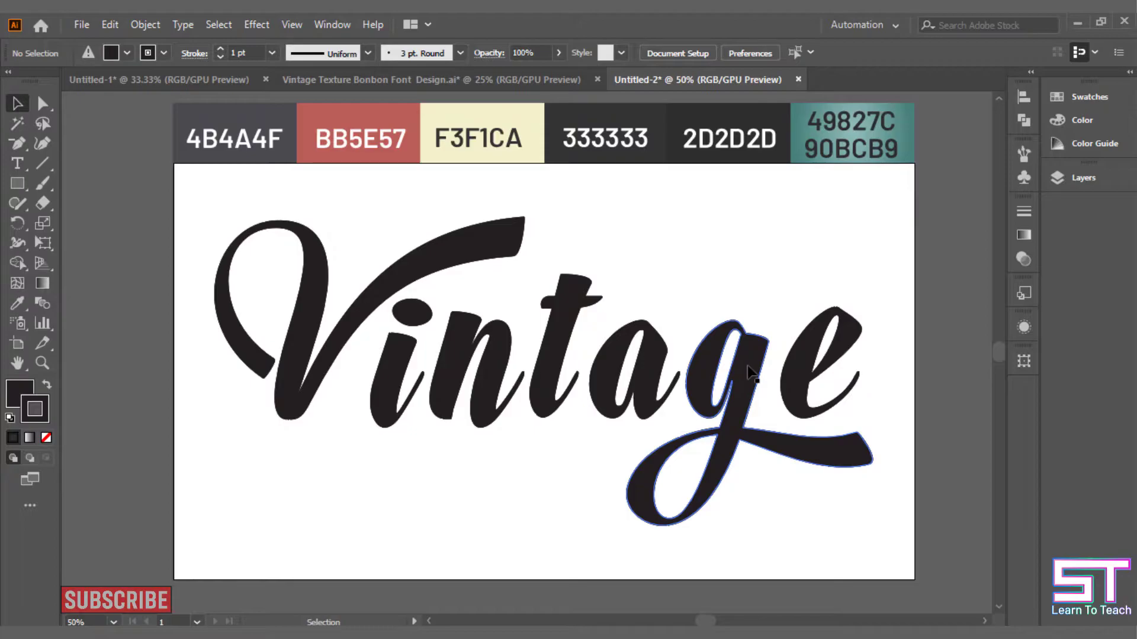
# Step: Place a copy of the Vintage lettering outside the artboard, to its left, keeping the original in place
pyautogui.click(749, 379)
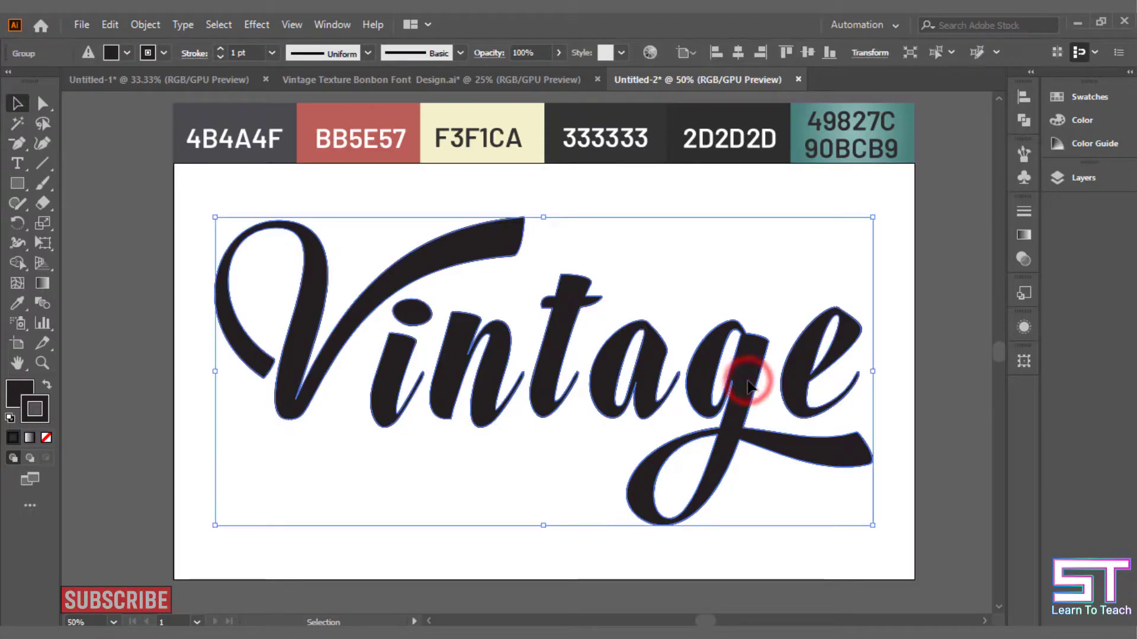
pyautogui.scroll(-3, 749, 390)
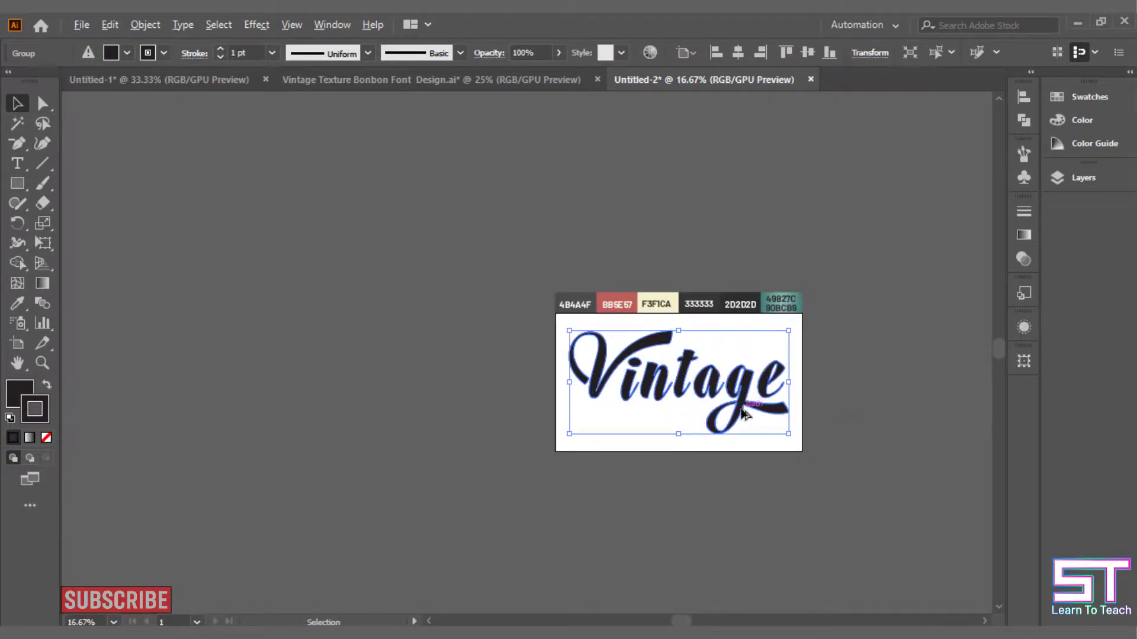
pyautogui.moveTo(745, 414); pyautogui.dragTo(230, 422)
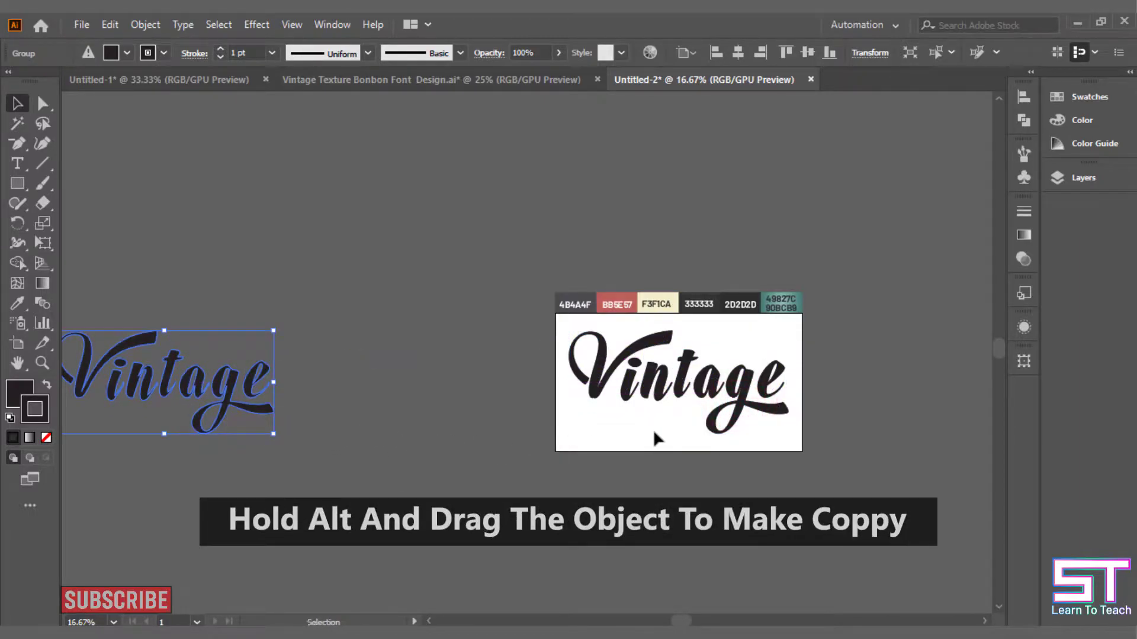
pyautogui.click(704, 426)
pyautogui.click(823, 428)
pyautogui.scroll(2, 814, 424)
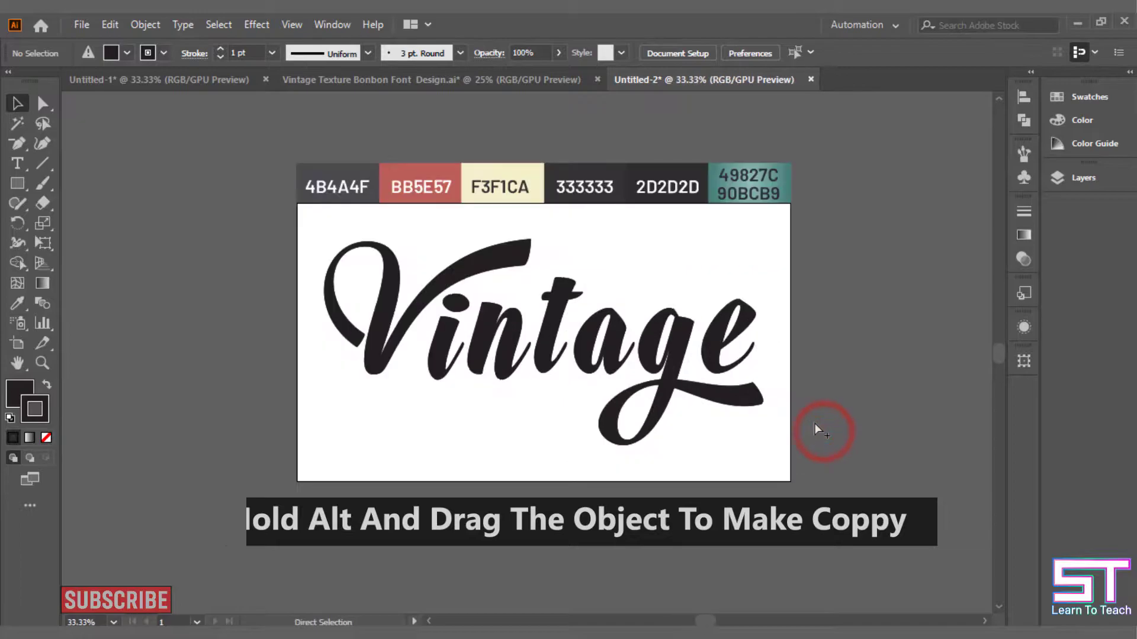
pyautogui.scroll(2, 809, 421)
pyautogui.scroll(-1, 799, 423)
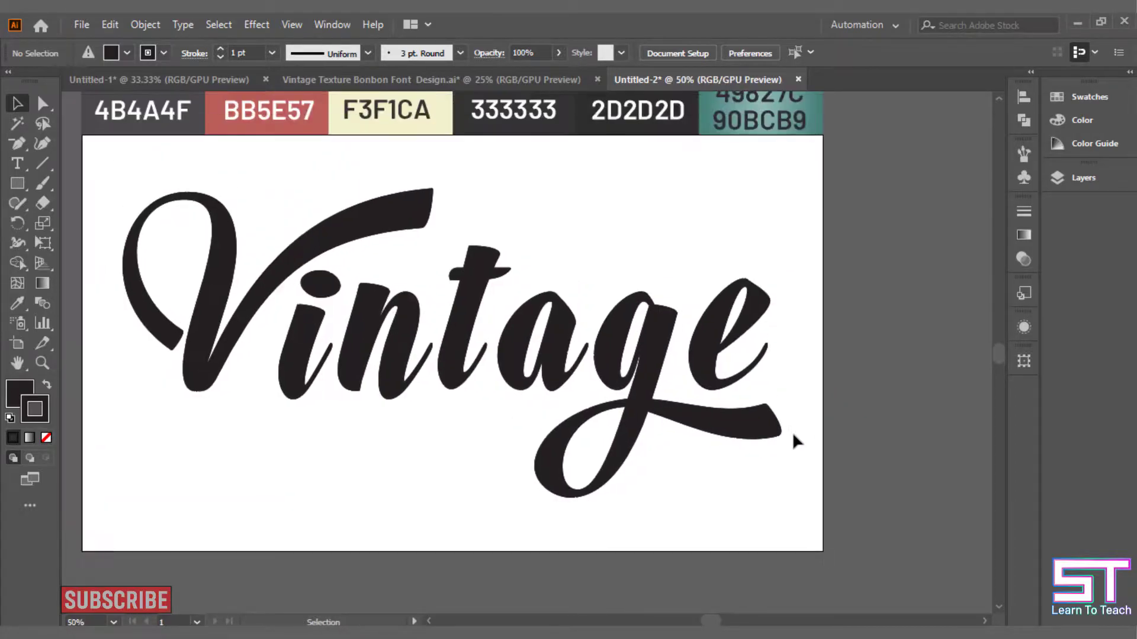
pyautogui.scroll(1, 796, 428)
pyautogui.hscroll(-1, 761, 408)
pyautogui.scroll(-1, 755, 396)
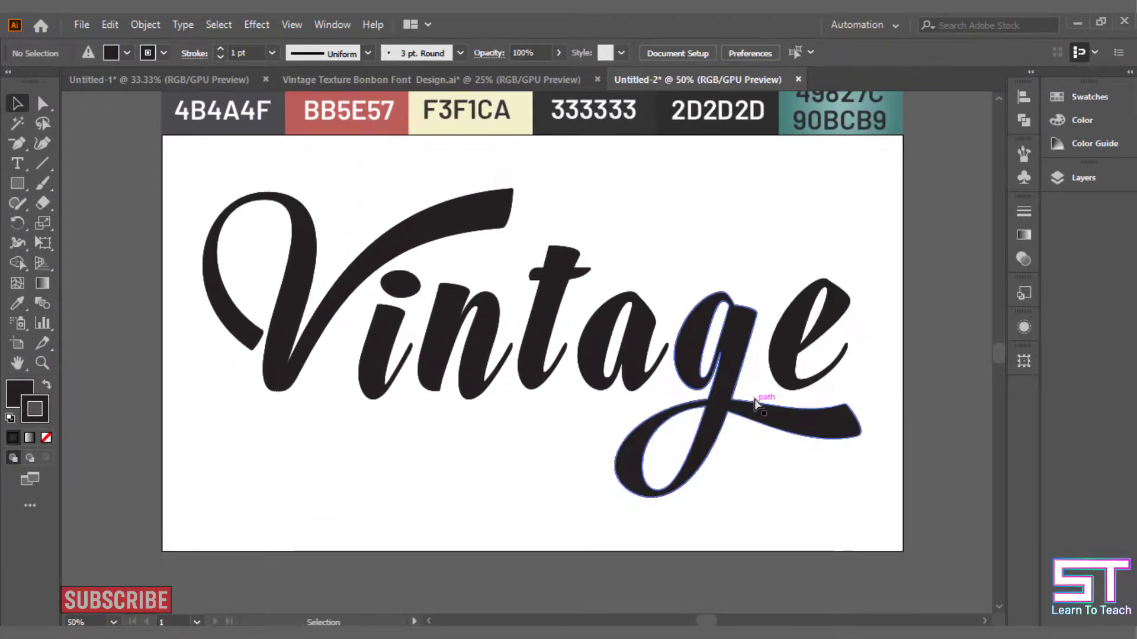
pyautogui.scroll(1, 702, 248)
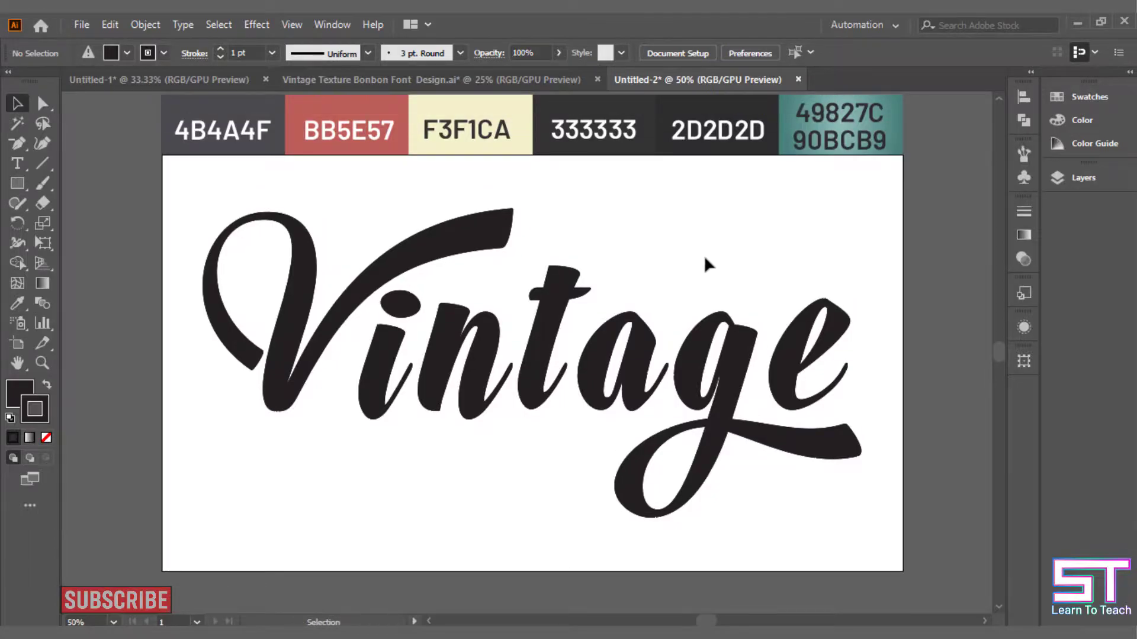
pyautogui.scroll(1, 704, 261)
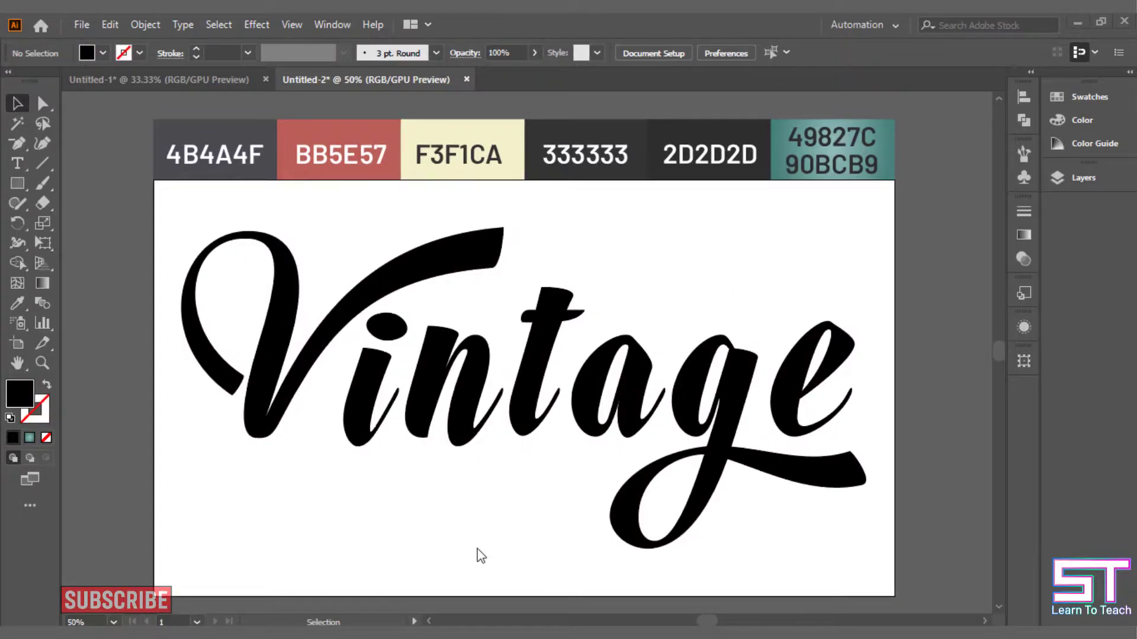
pyautogui.hotkey('alt', 'space')
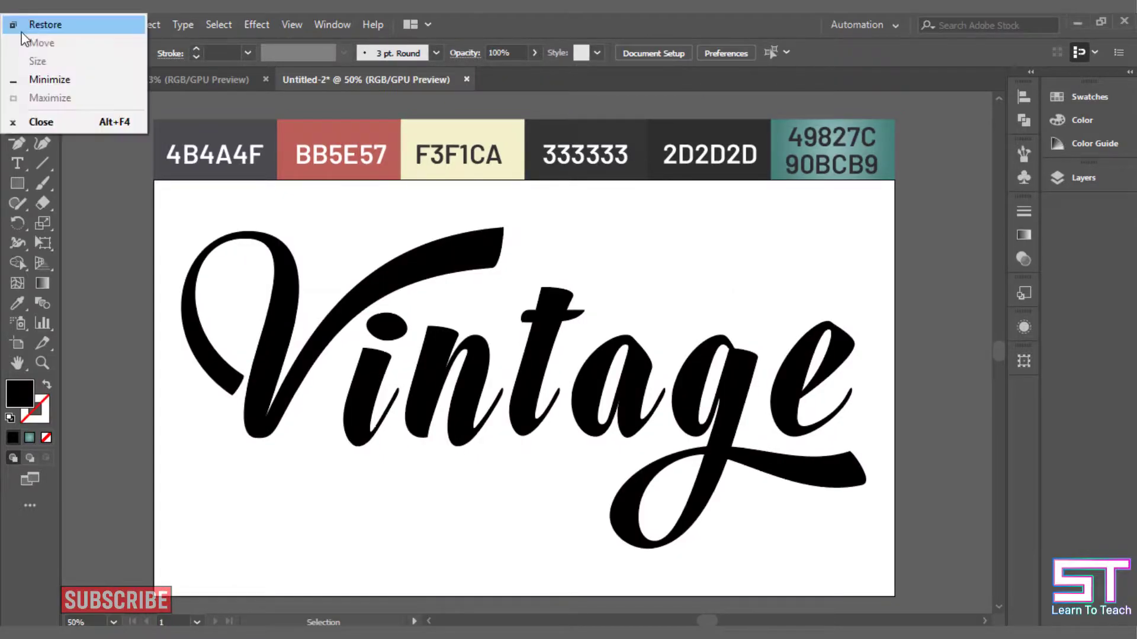
# Step: Remove the fill from the Vintage lettering group on the artboard
pyautogui.click(432, 255)
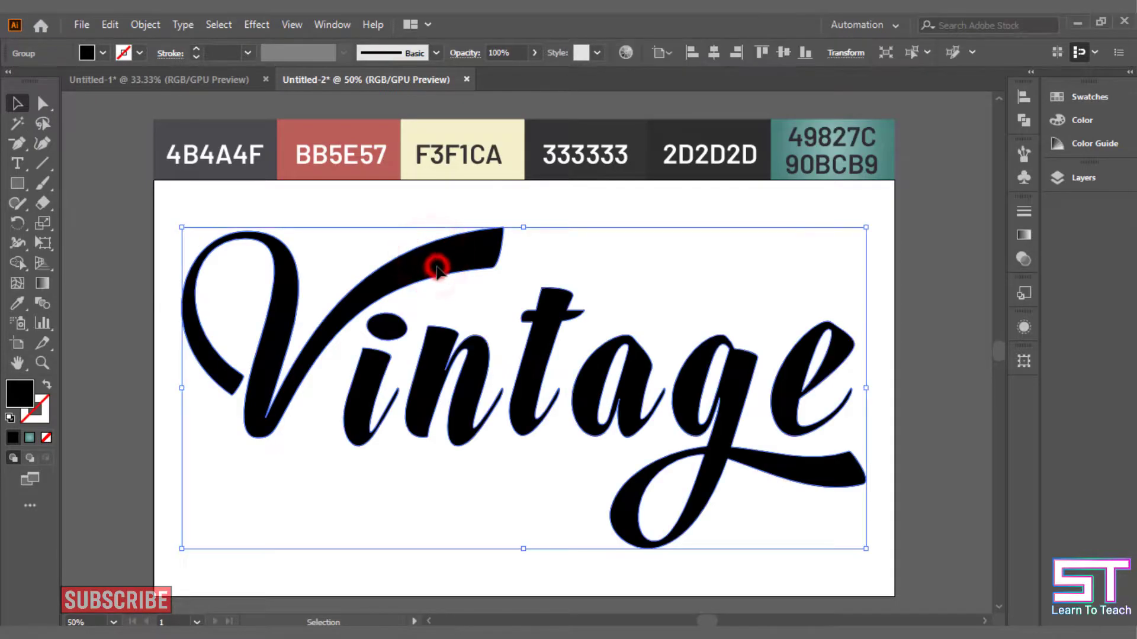
pyautogui.click(103, 54)
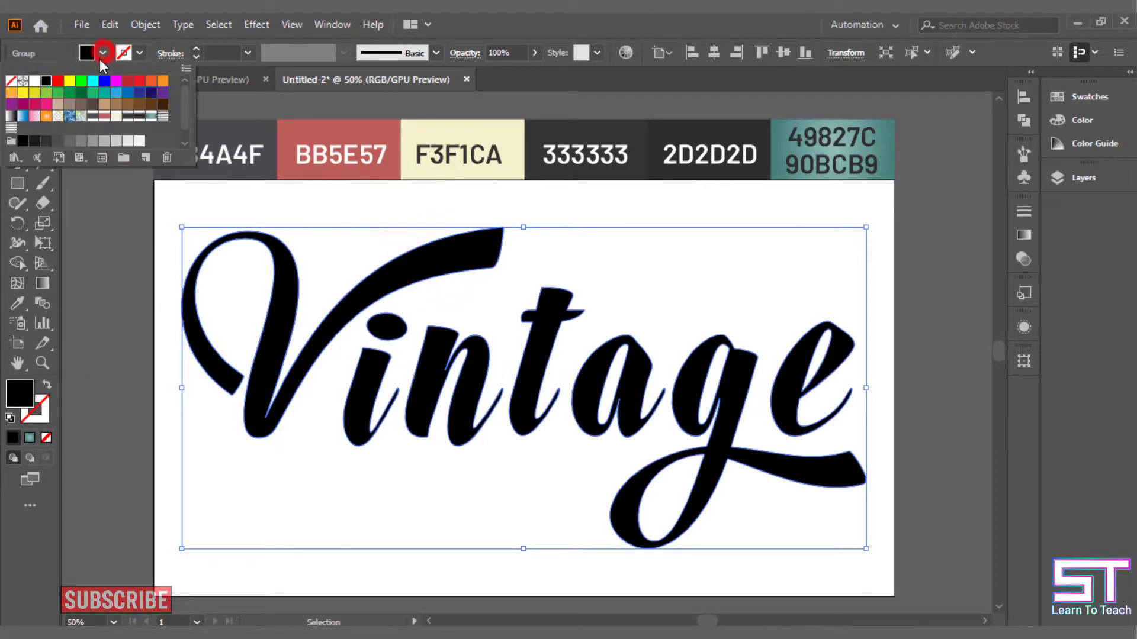
pyautogui.click(11, 81)
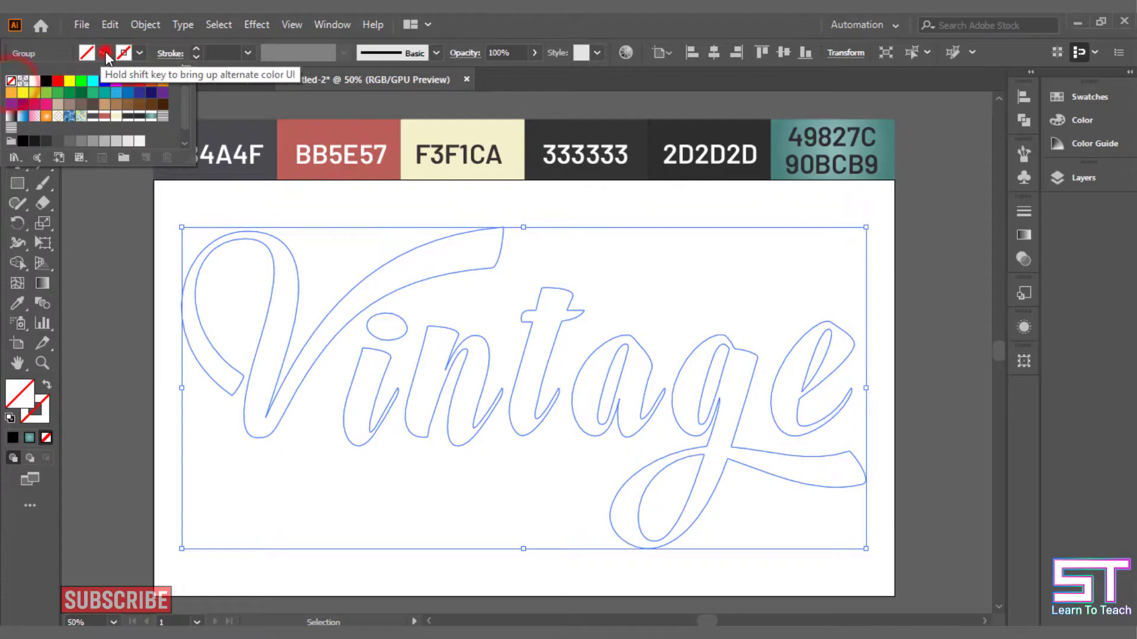
pyautogui.click(86, 54)
# Step: Add a new fill to the appearance of the lettering group
pyautogui.click(1025, 327)
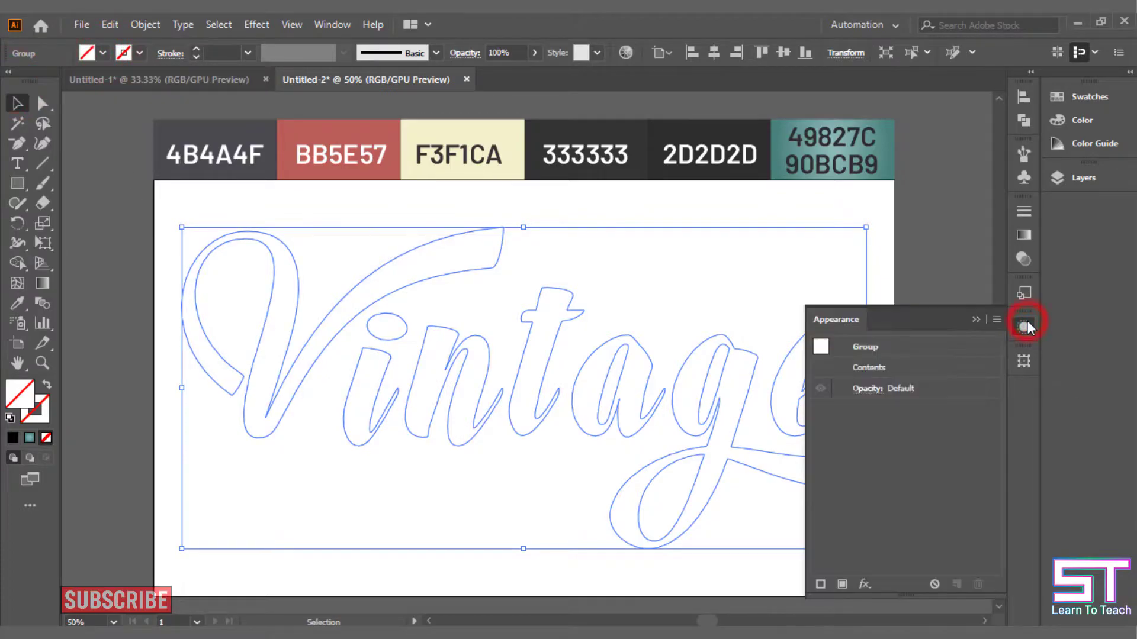
pyautogui.click(842, 583)
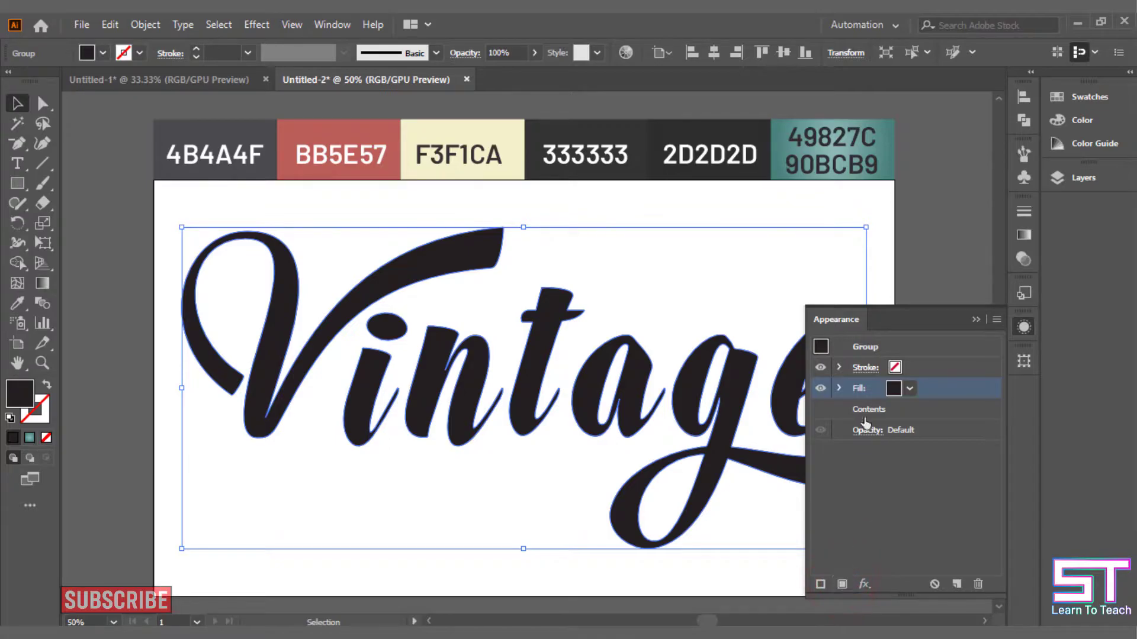
pyautogui.click(839, 388)
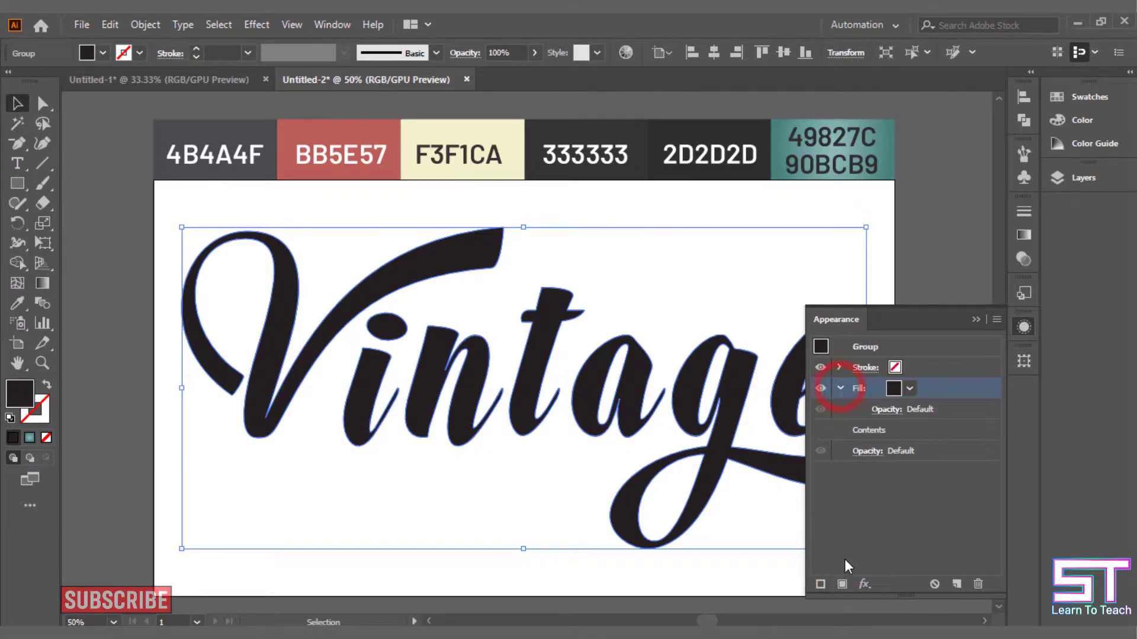
pyautogui.click(838, 387)
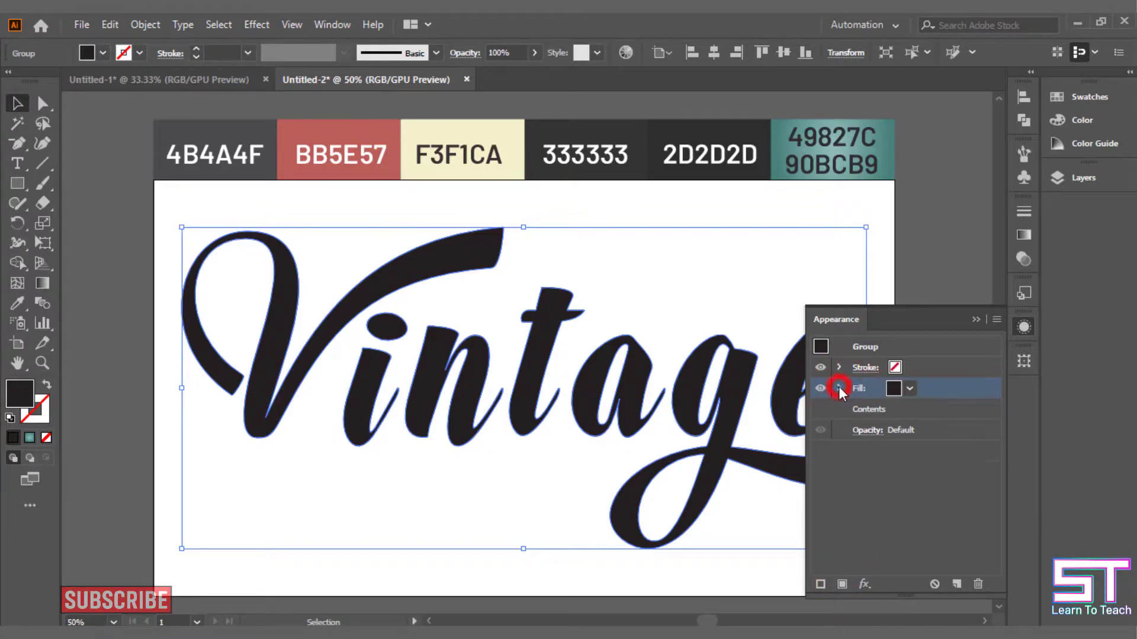
# Step: Add four 1 pt strokes to the appearance of the lettering group
pyautogui.click(818, 585)
pyautogui.click(818, 585)
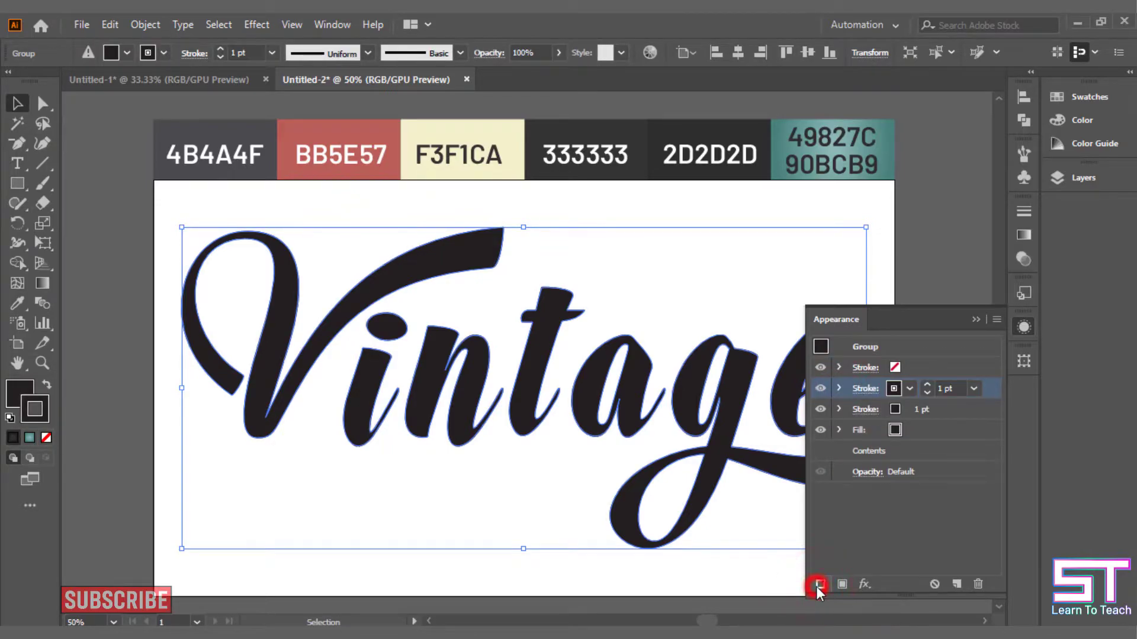
pyautogui.click(819, 583)
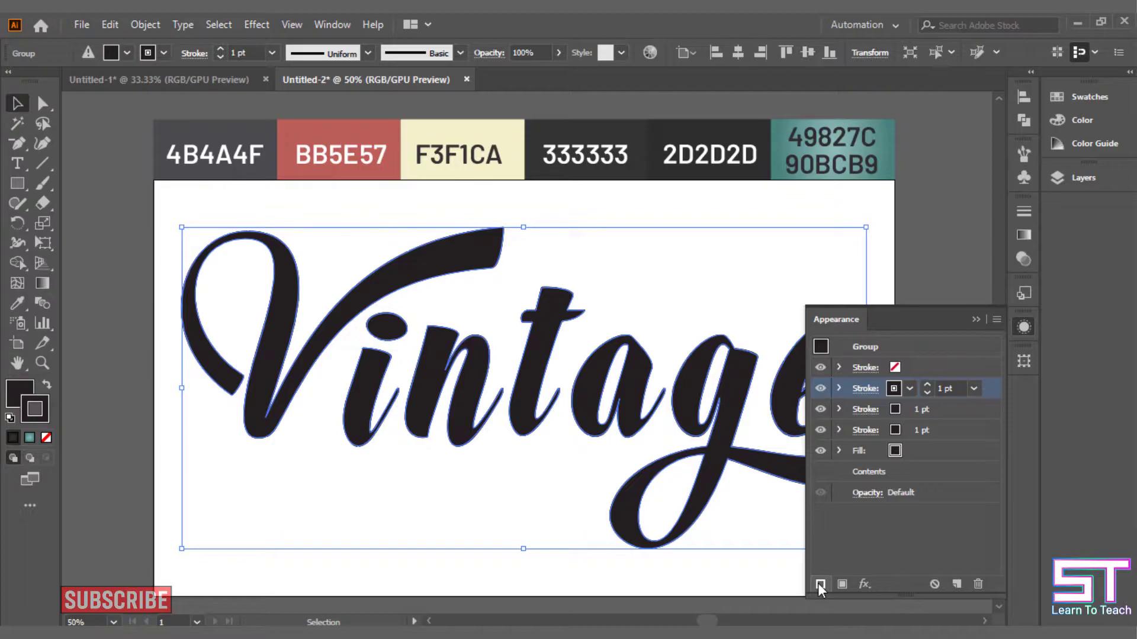
pyautogui.click(818, 583)
# Step: Move the group's fill directly beneath the uppermost 1 pt stroke and hide it
pyautogui.click(935, 475)
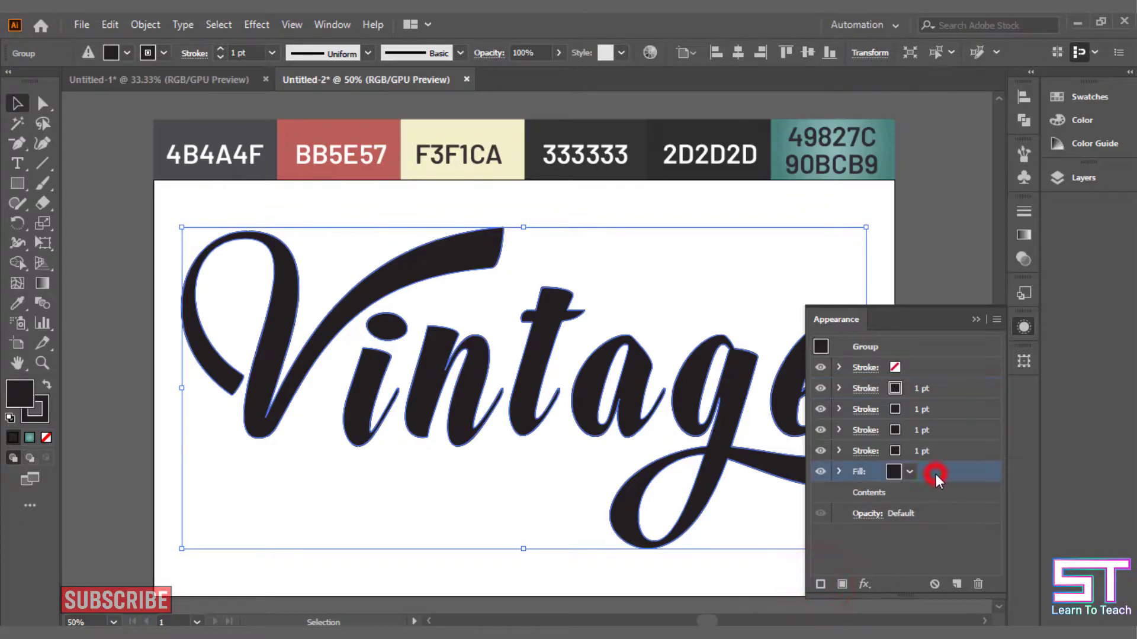
pyautogui.moveTo(953, 474); pyautogui.dragTo(968, 408)
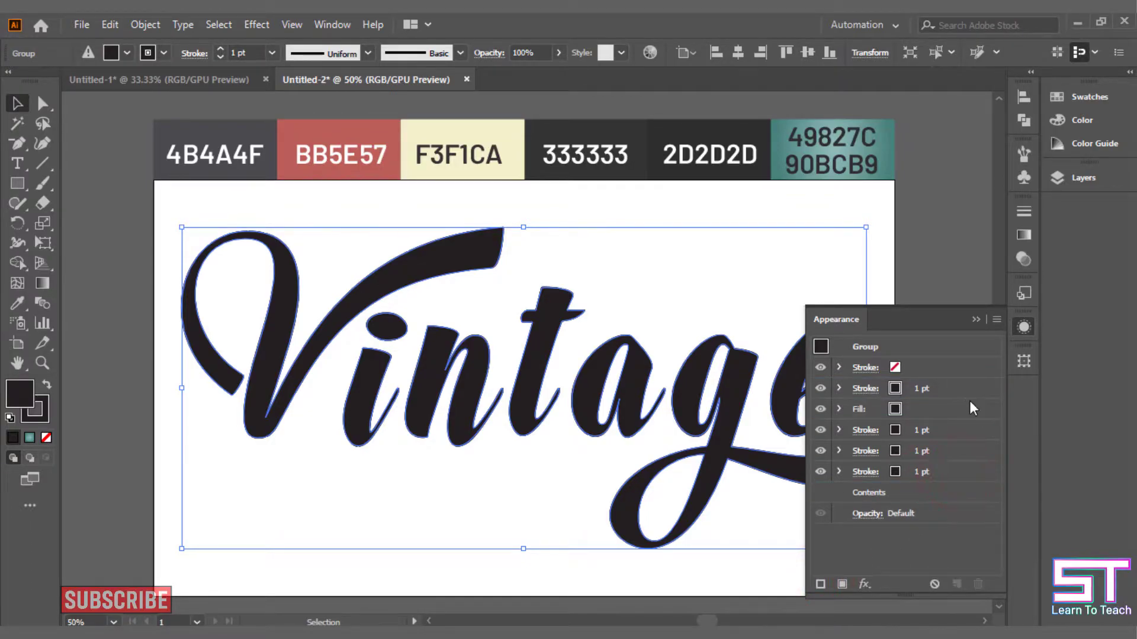
pyautogui.click(821, 409)
# Step: Set the stroke above the fill to 5 pt and colour it with the dark grey 4B4A4F swatch
pyautogui.click(905, 387)
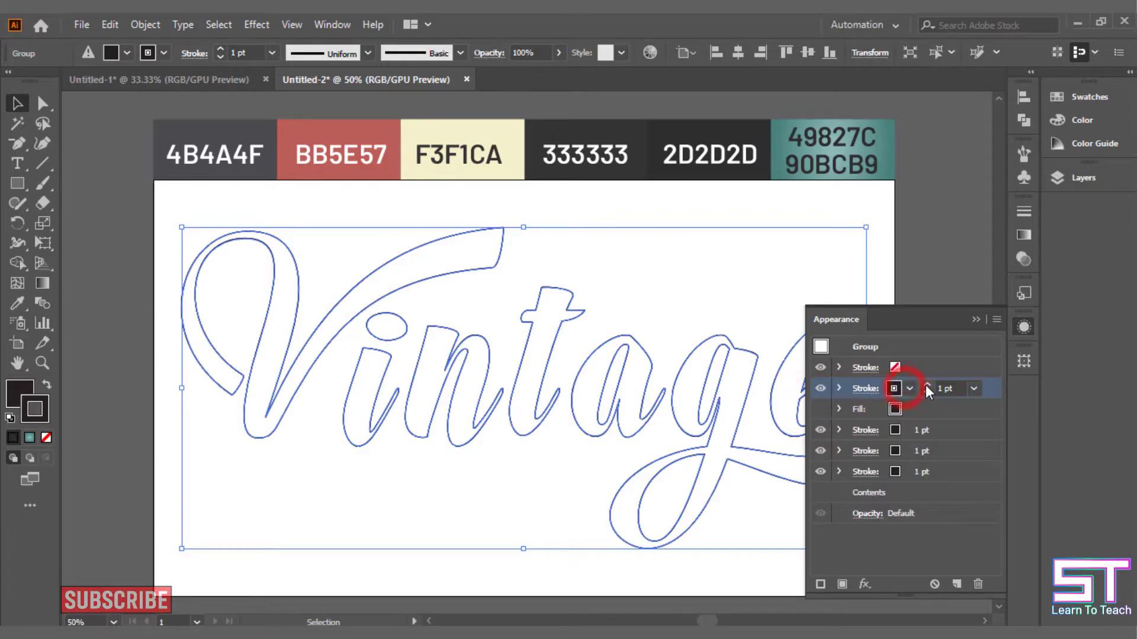
pyautogui.click(974, 388)
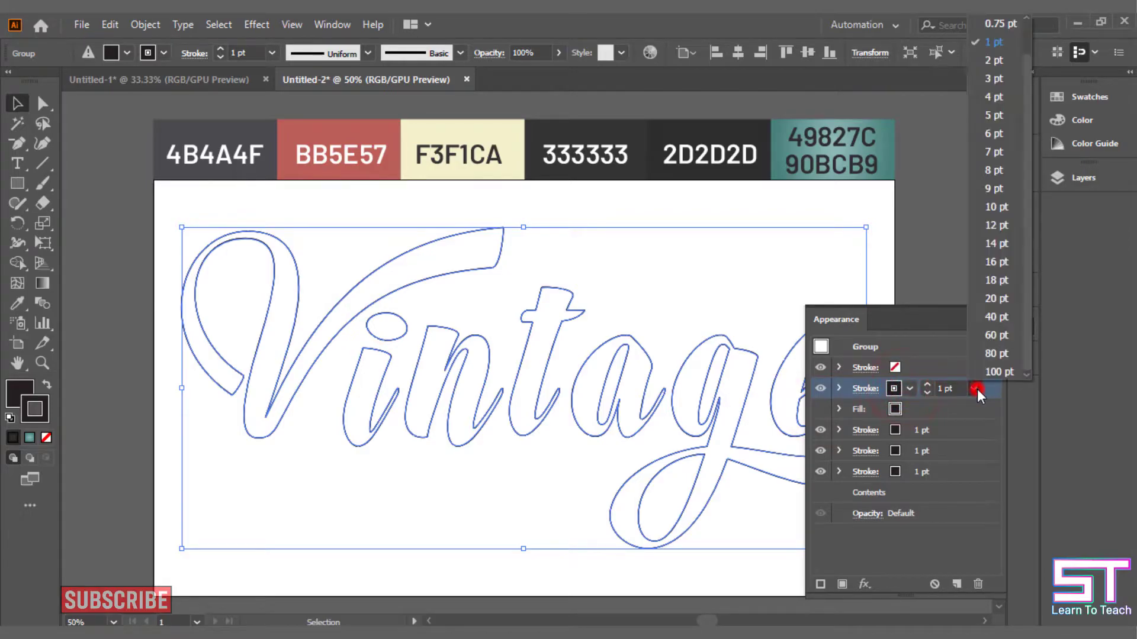
pyautogui.click(1005, 117)
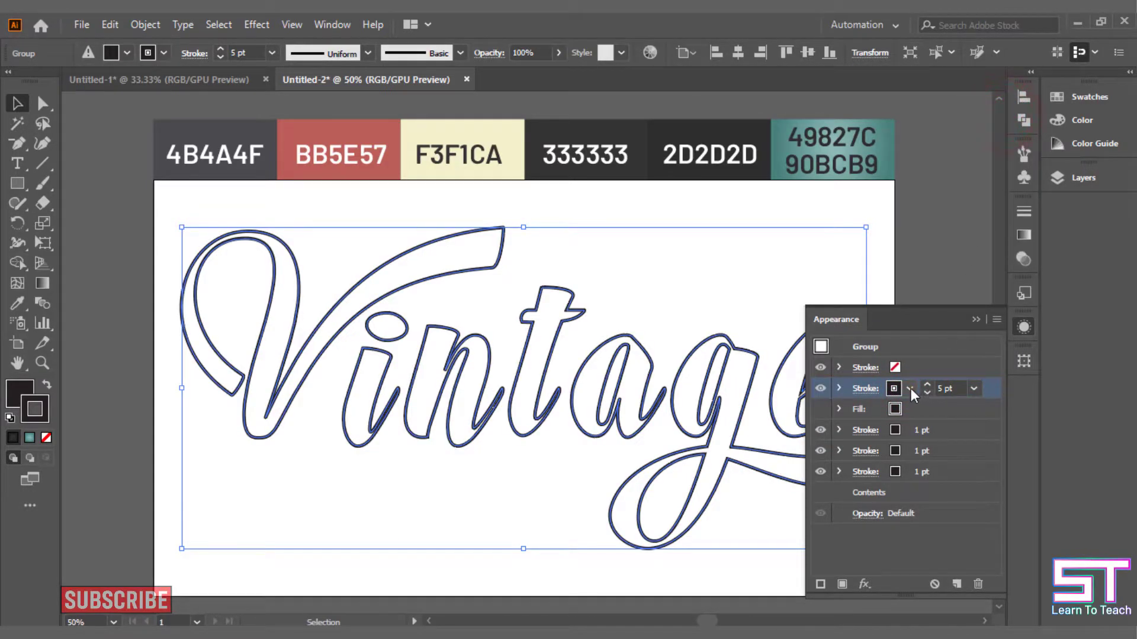
pyautogui.click(910, 388)
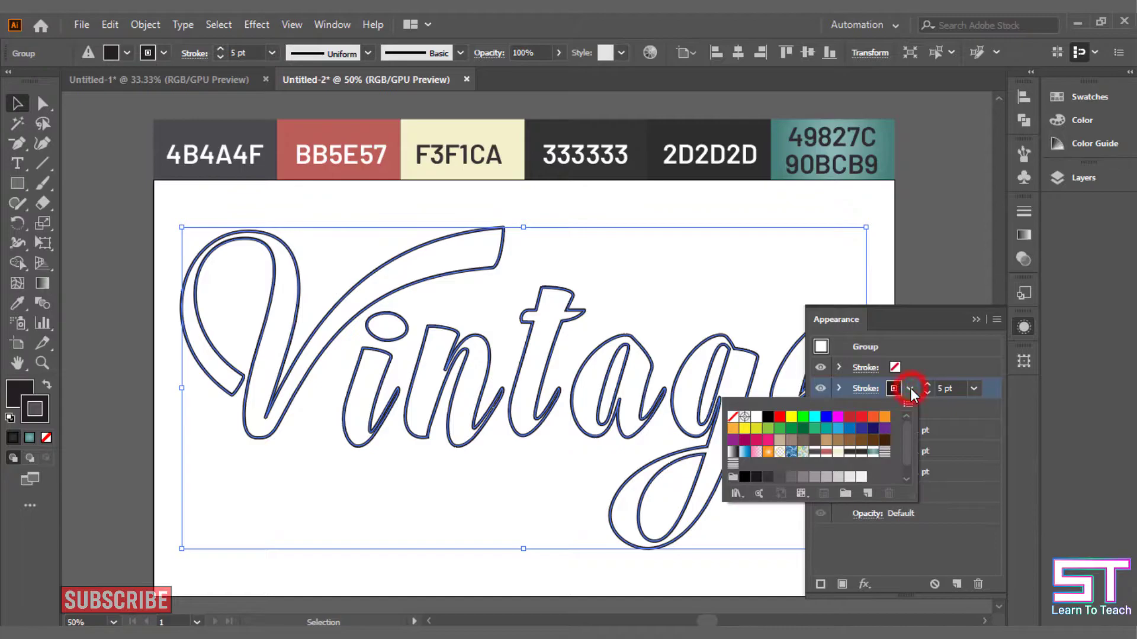
pyautogui.click(814, 452)
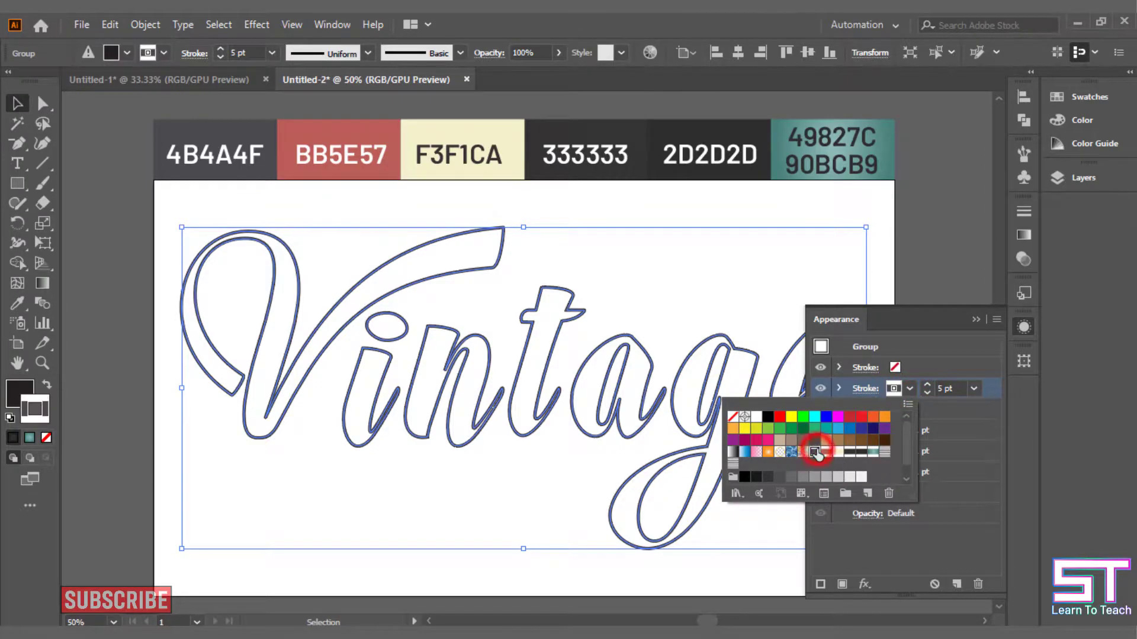
pyautogui.click(986, 390)
# Step: Colour the group's fill with the cream F3F1CA swatch and make the fill visible again
pyautogui.click(935, 409)
pyautogui.click(908, 409)
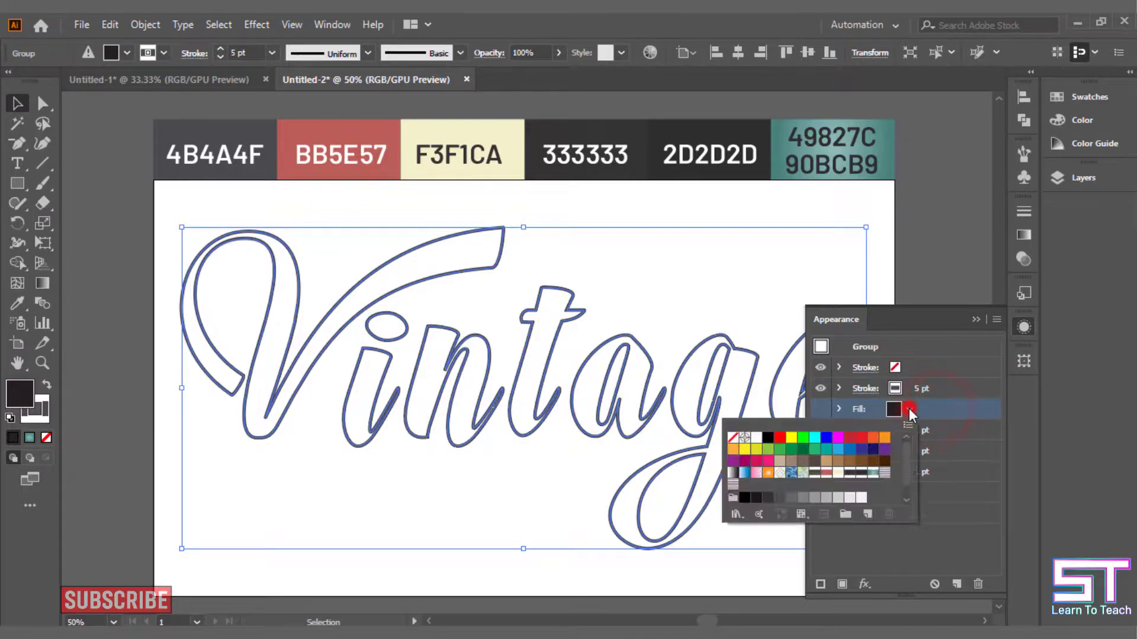
pyautogui.click(836, 472)
pyautogui.click(962, 406)
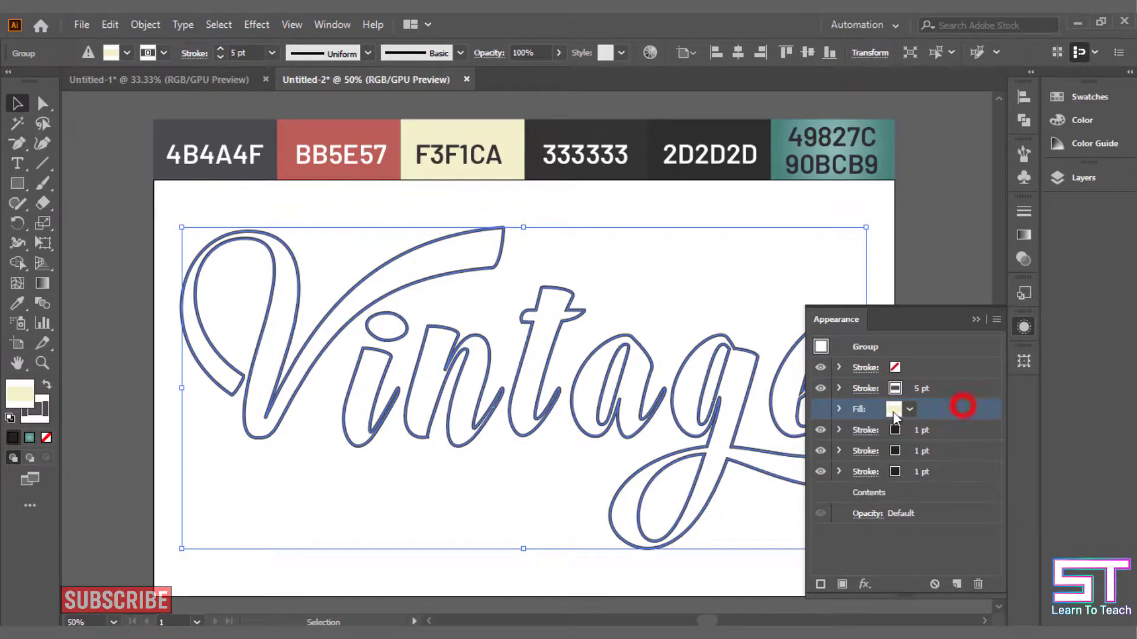
pyautogui.click(821, 408)
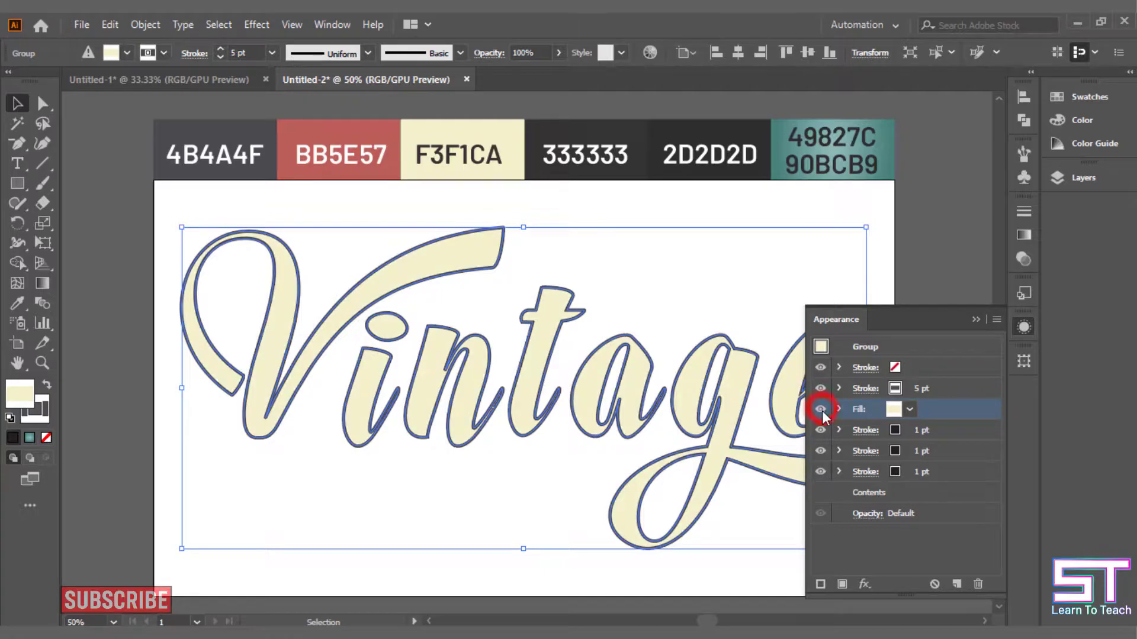
# Step: Set the stroke directly beneath the fill to 5 pt and colour it with the dark 333333 swatch
pyautogui.click(959, 429)
pyautogui.doubleClick(944, 430)
pyautogui.write('5')
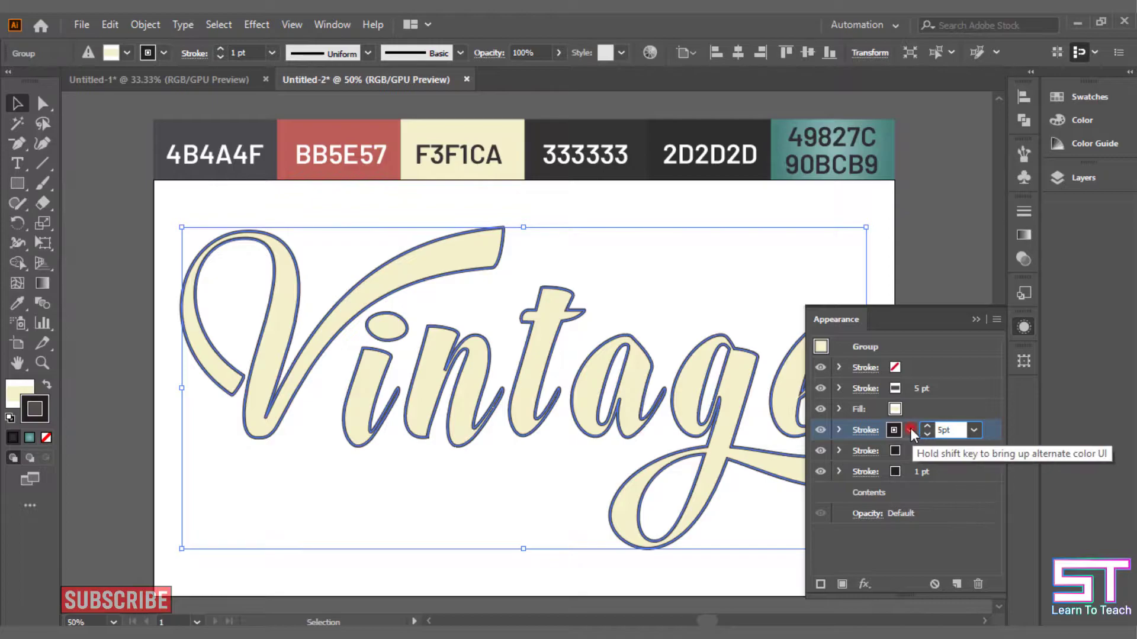
pyautogui.click(910, 430)
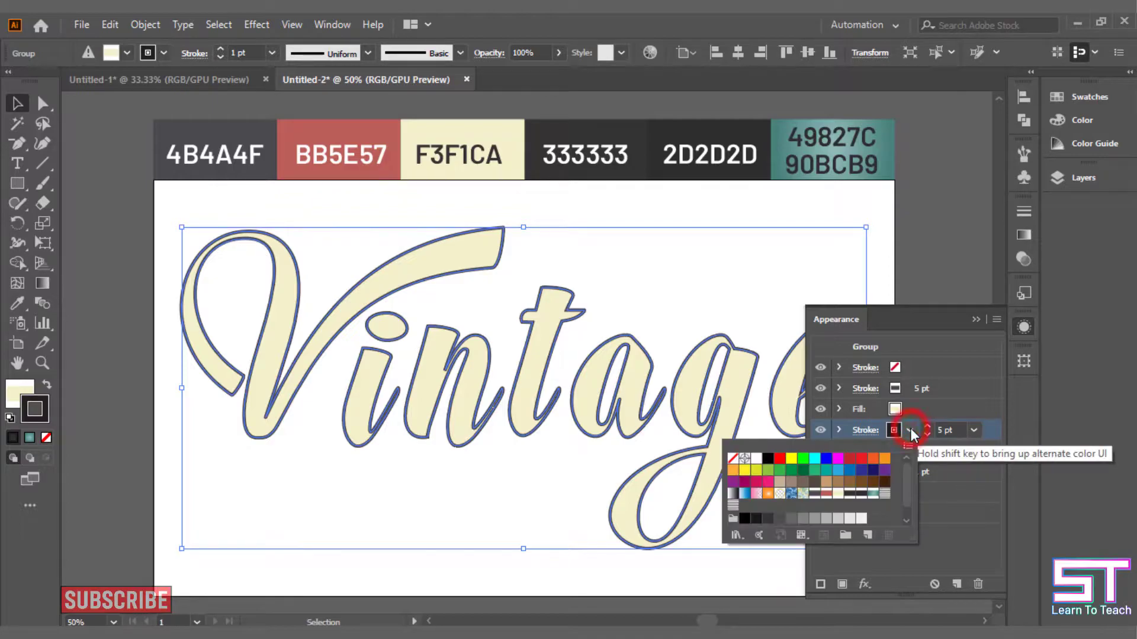
pyautogui.click(848, 494)
pyautogui.click(992, 429)
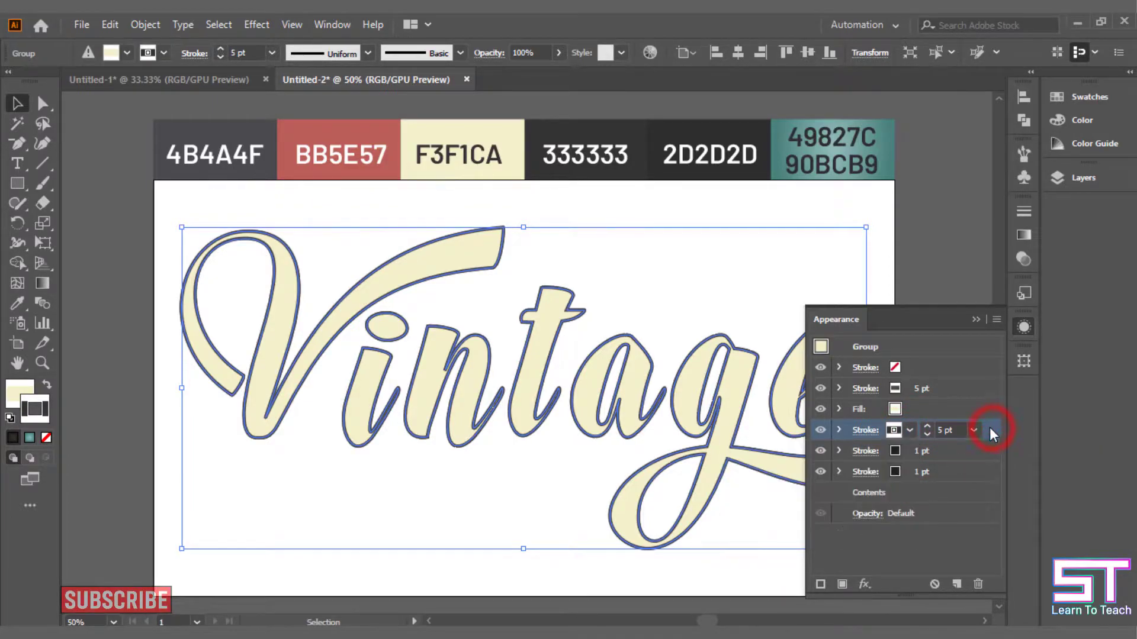
# Step: Add a Transform effect to the 5 pt stroke directly beneath the fill, moving 1 px horizontally and 1 px vertically with 10 copies
pyautogui.click(865, 584)
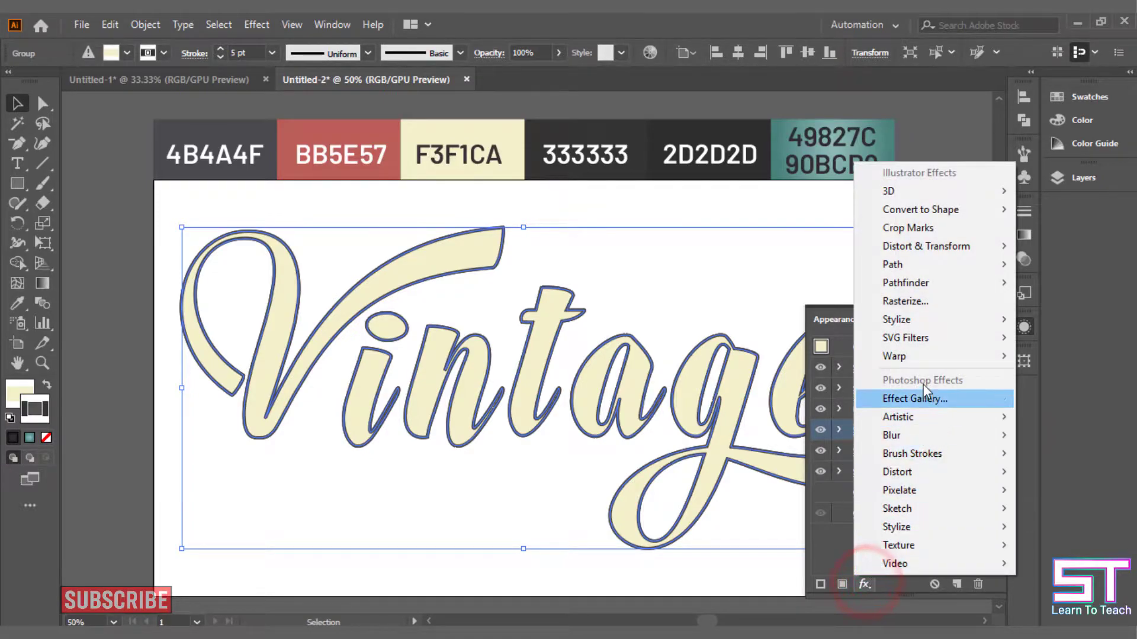
pyautogui.moveTo(944, 250)
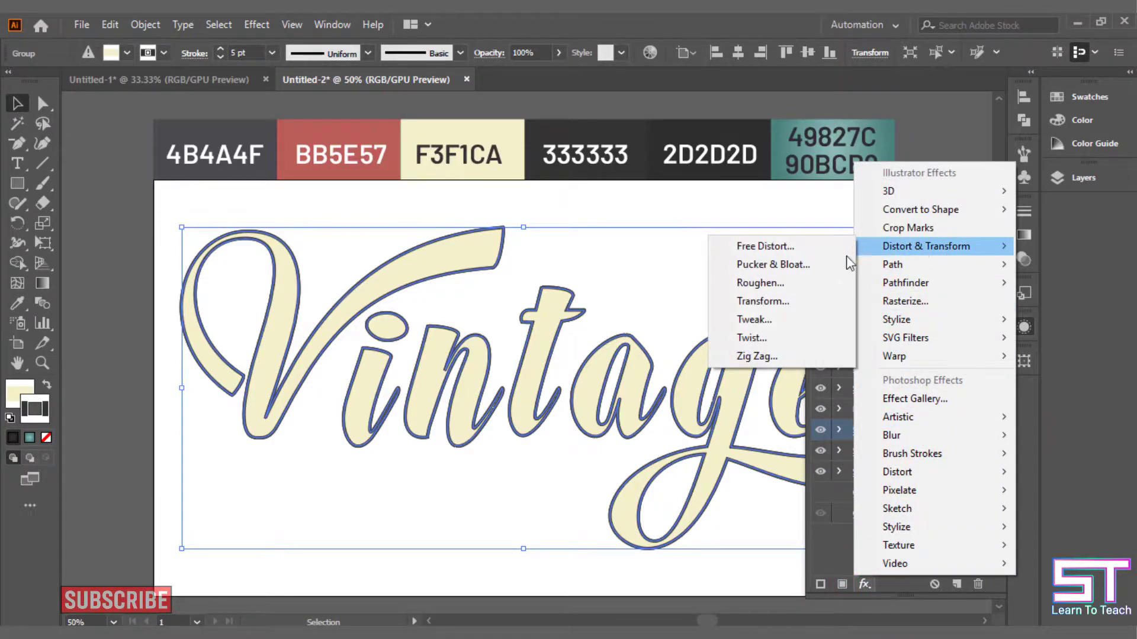
pyautogui.click(788, 302)
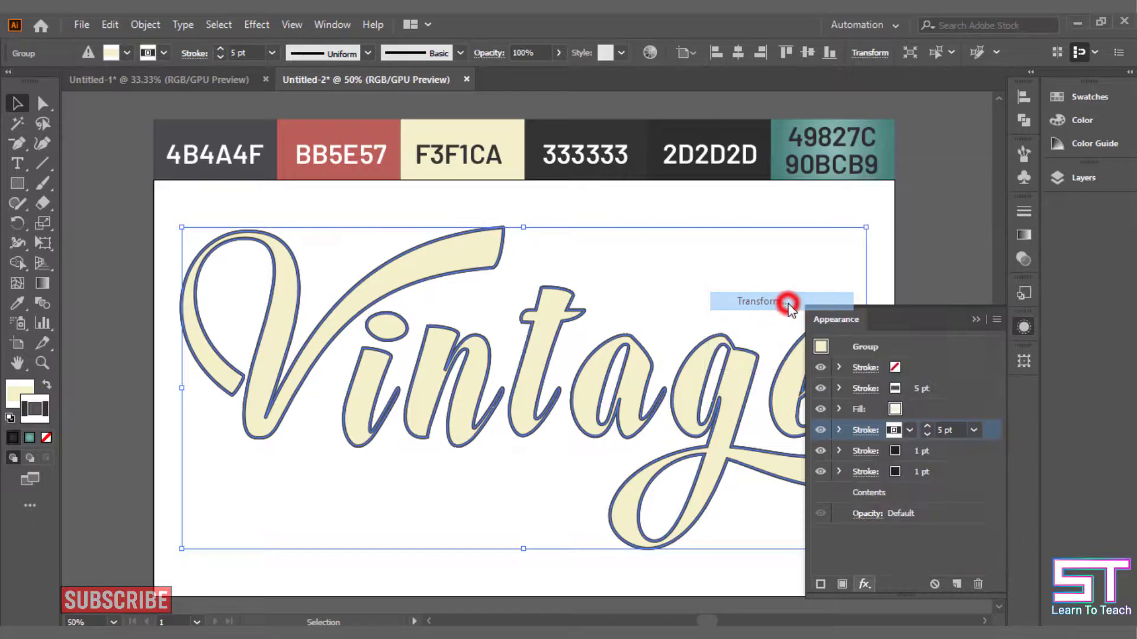
pyautogui.doubleClick(940, 231)
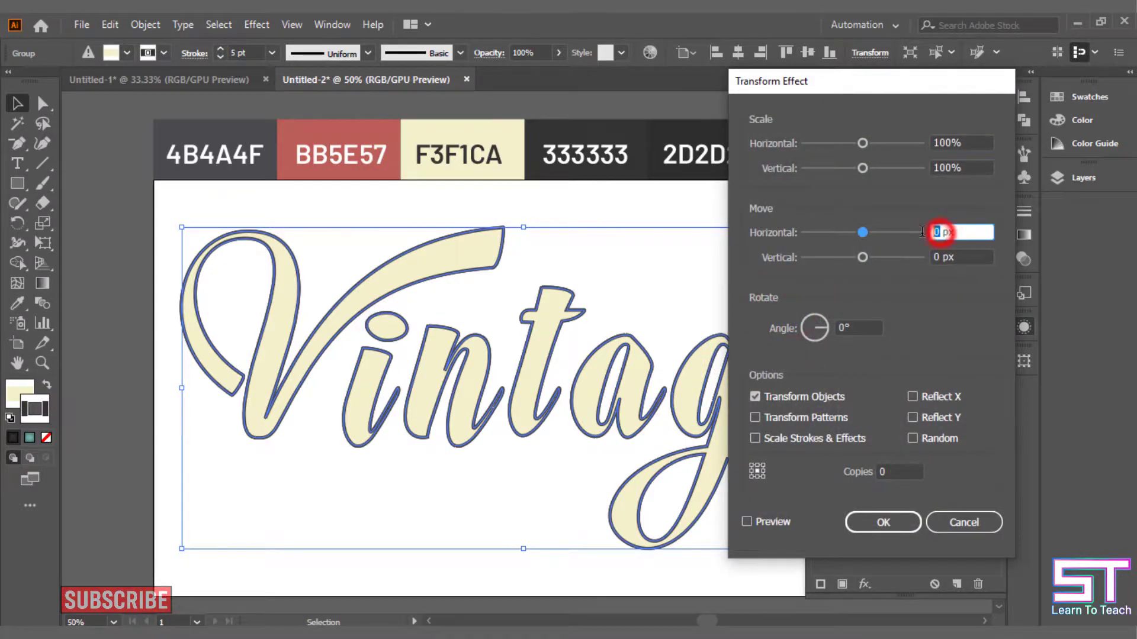
pyautogui.write('1')
pyautogui.doubleClick(936, 257)
pyautogui.write('1')
pyautogui.doubleClick(891, 472)
pyautogui.write('1')
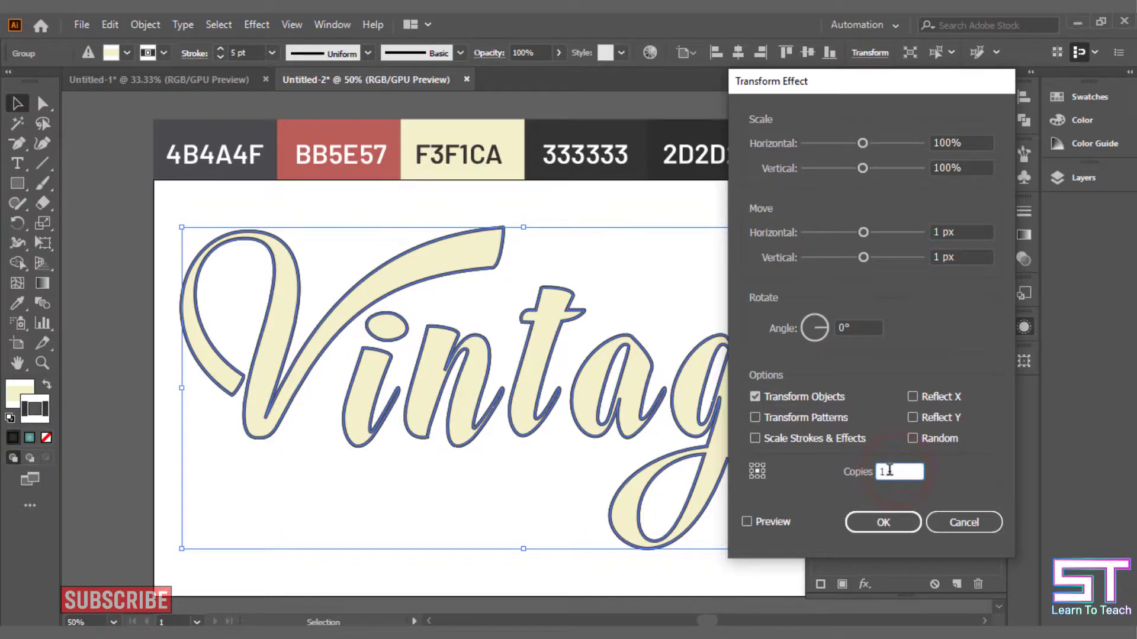
pyautogui.click(746, 521)
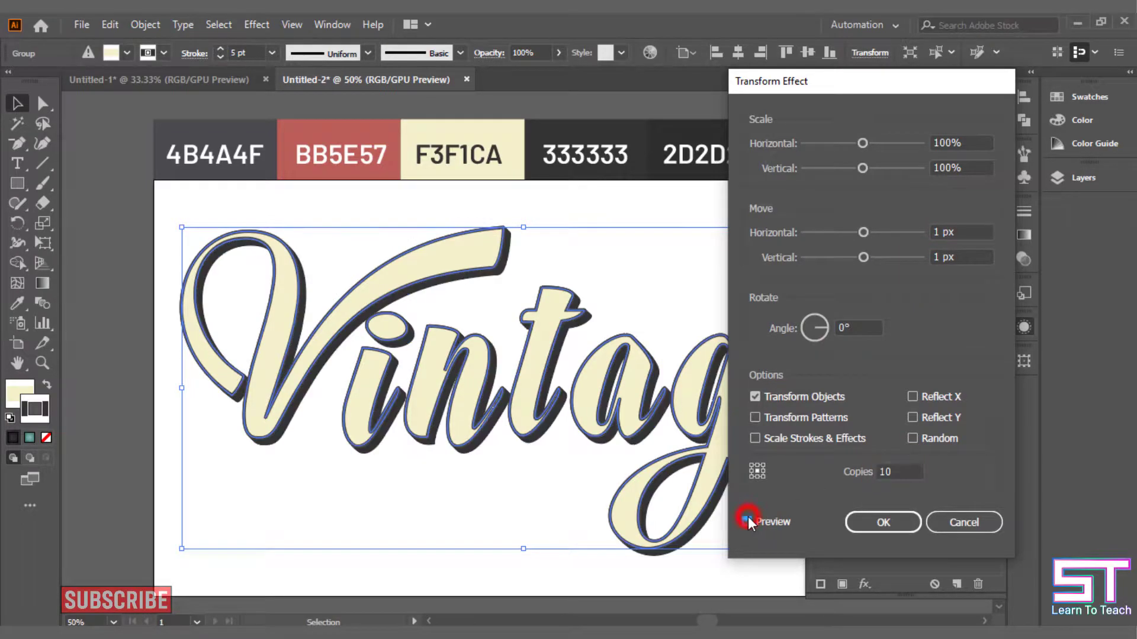
pyautogui.click(872, 522)
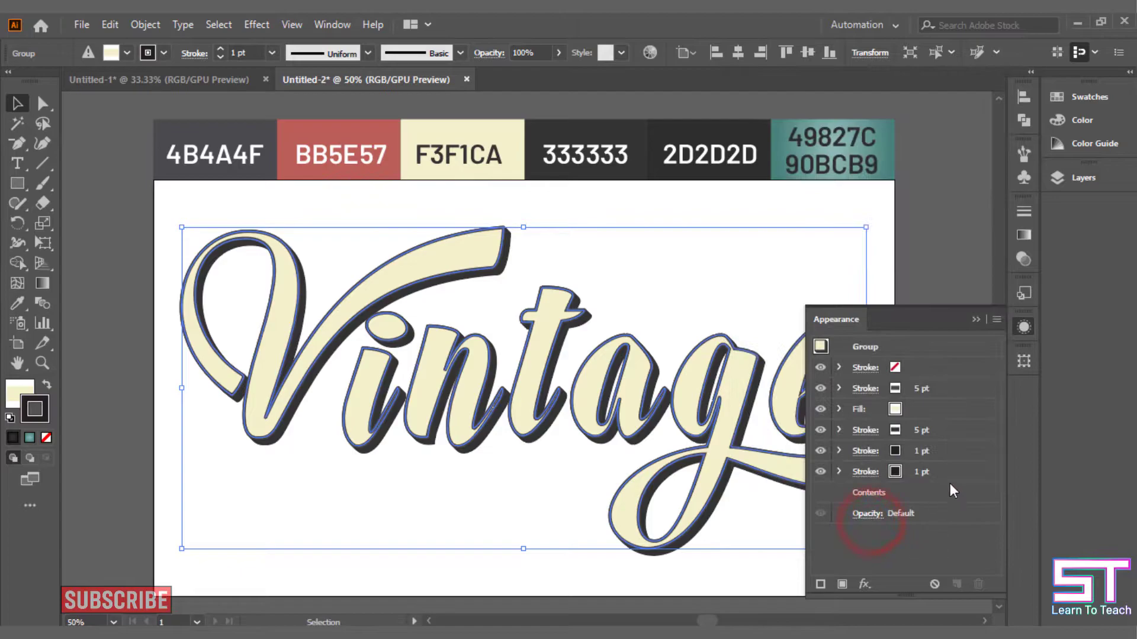
# Step: Set the upper of the two remaining 1 pt strokes to 5 pt and colour it with the dark 2D2D2D swatch
pyautogui.click(949, 450)
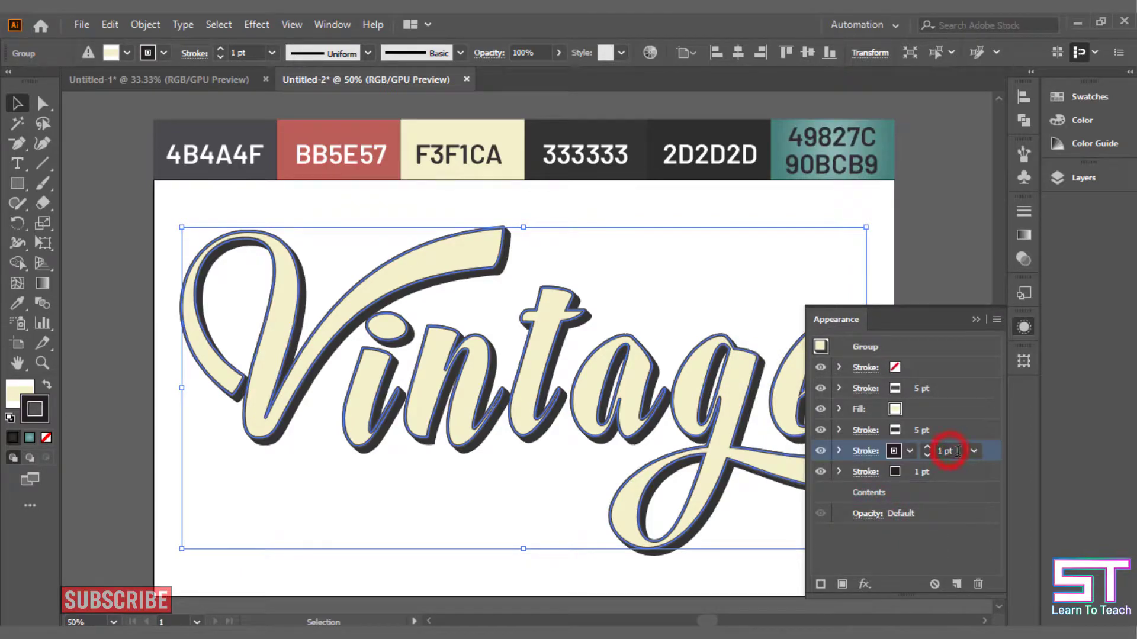
pyautogui.click(973, 452)
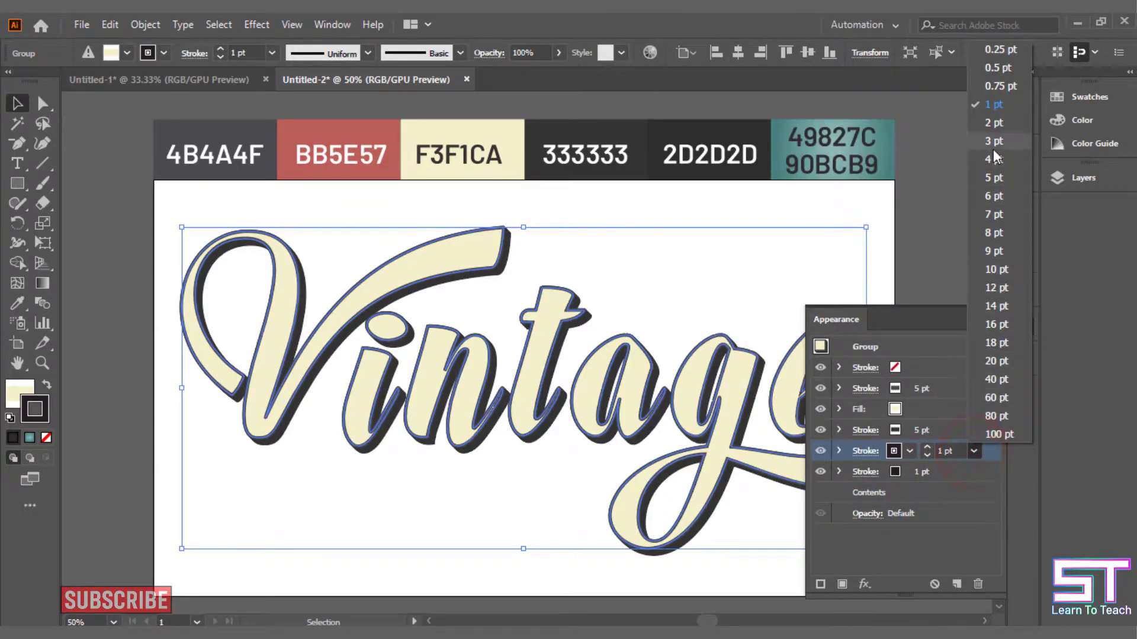
pyautogui.click(997, 171)
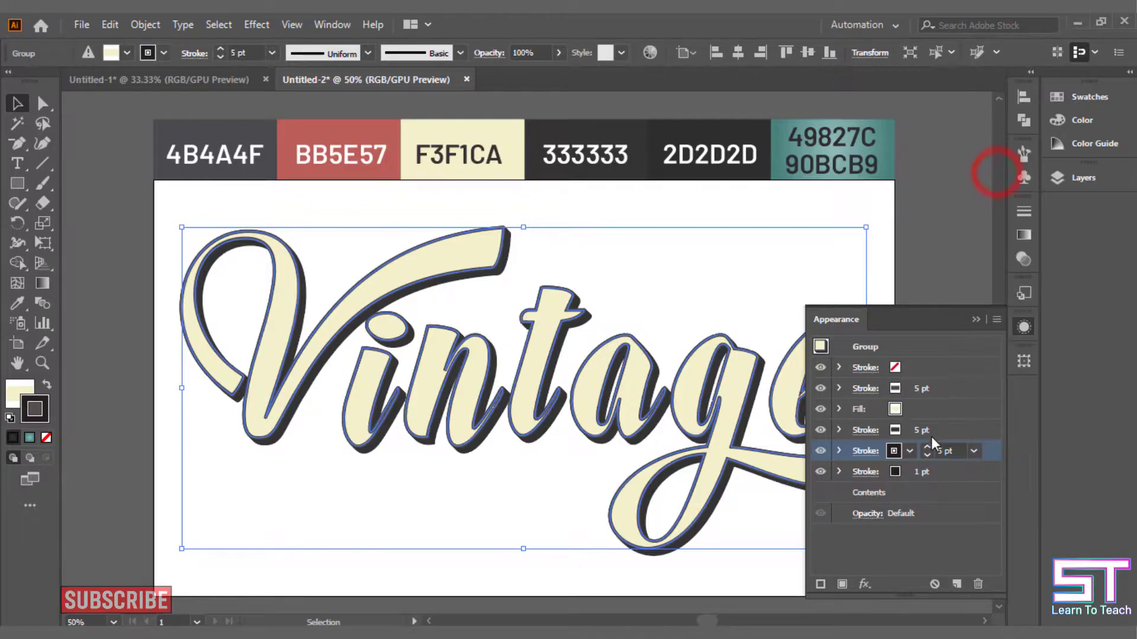
pyautogui.click(911, 451)
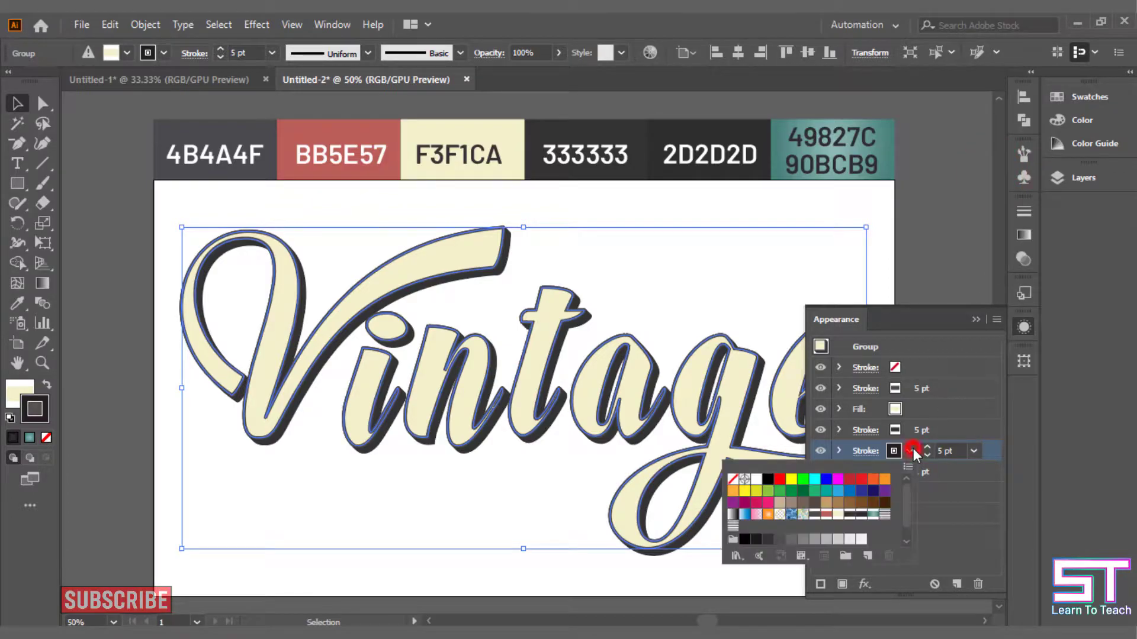
pyautogui.click(861, 519)
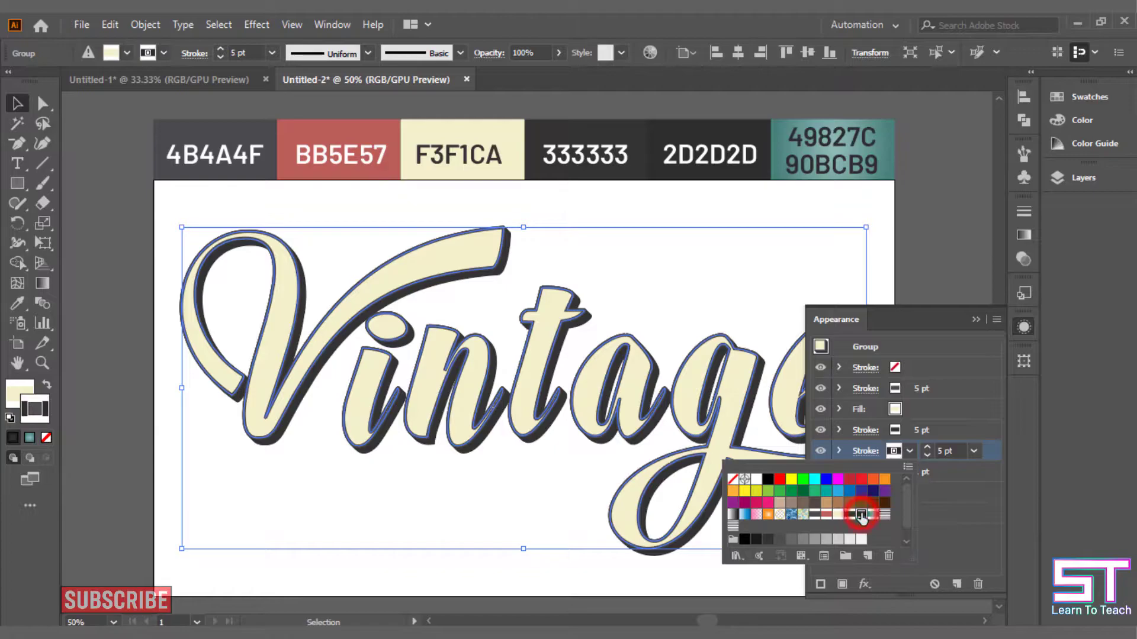
pyautogui.click(1000, 451)
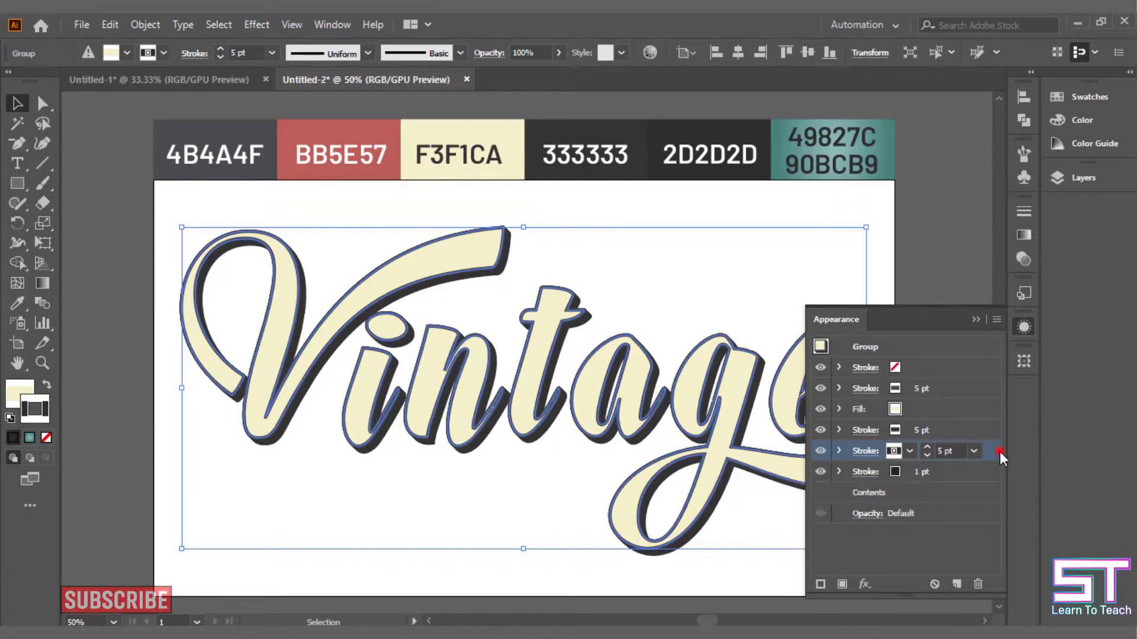
# Step: Apply a Transform effect to the 2D2D2D stroke with a 1 px horizontal and 1 px vertical move and 20 copies
pyautogui.click(865, 584)
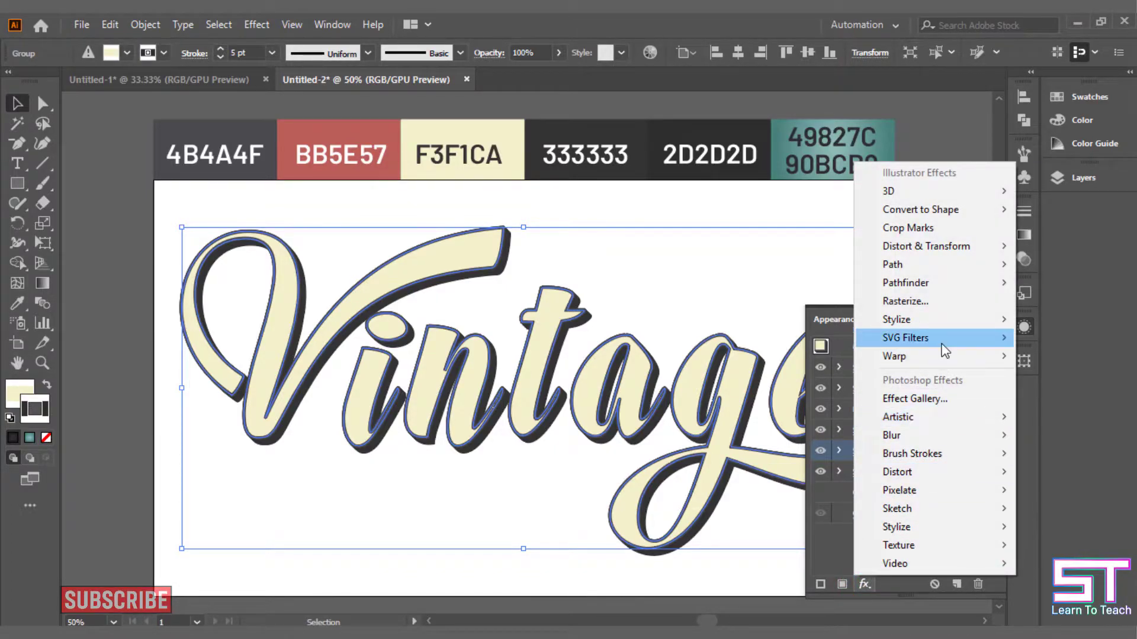
pyautogui.click(955, 248)
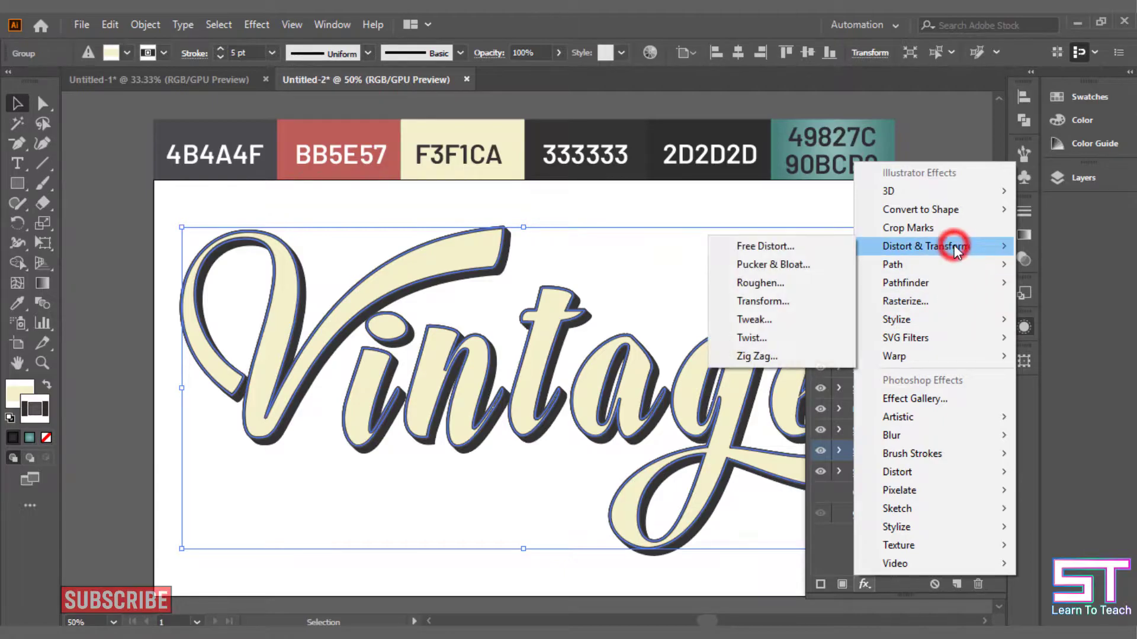
pyautogui.click(819, 297)
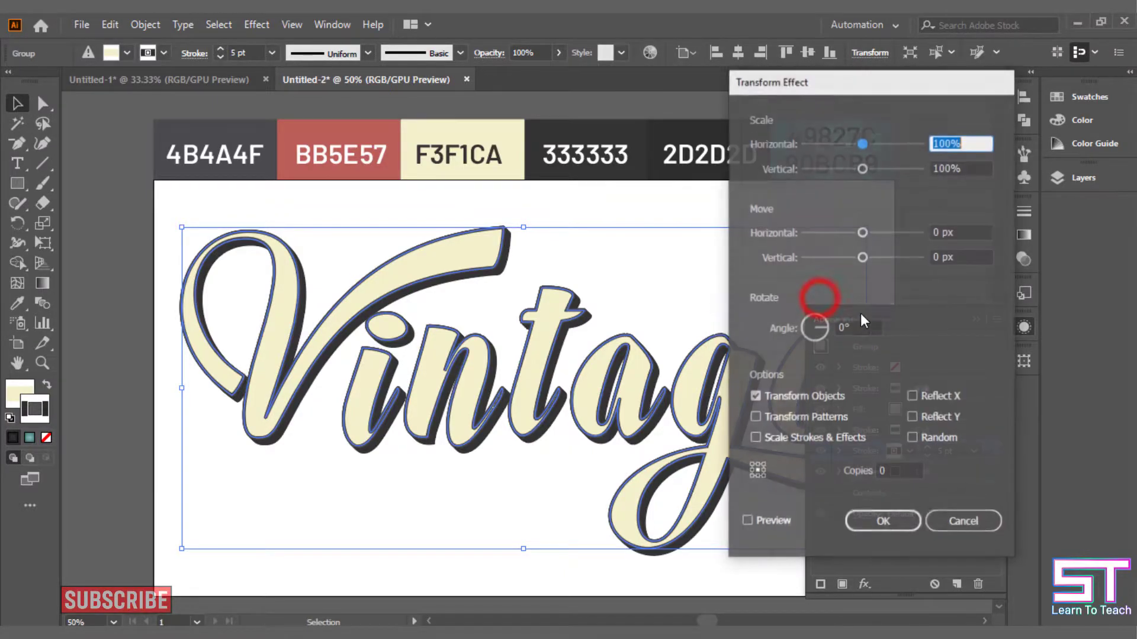
pyautogui.doubleClick(939, 232)
pyautogui.write('1')
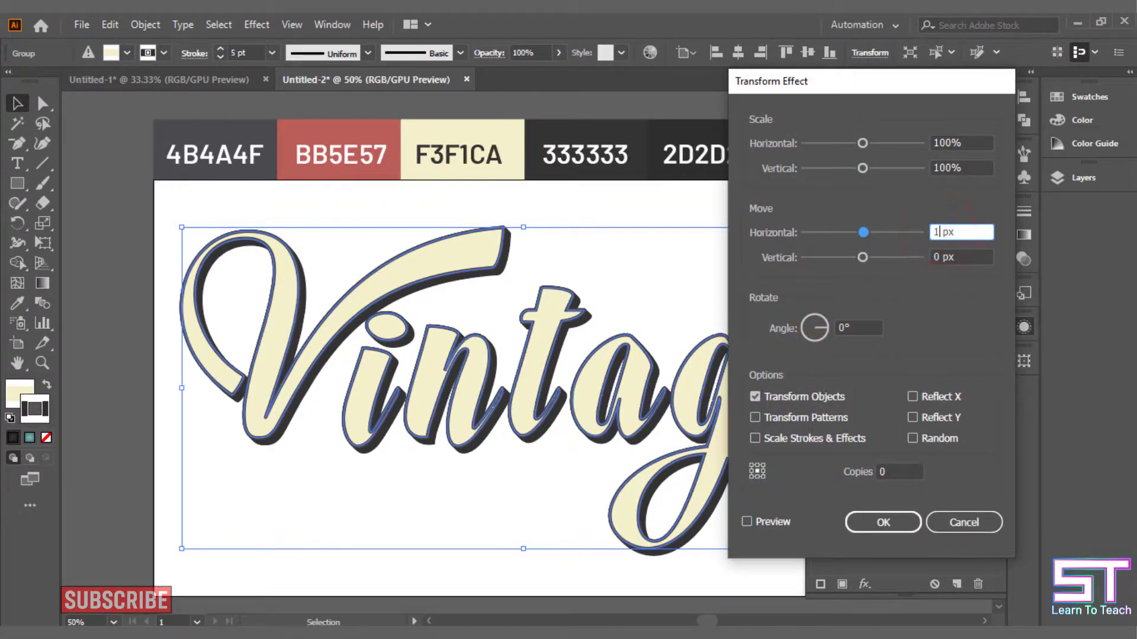
pyautogui.doubleClick(942, 257)
pyautogui.write('1')
pyautogui.doubleClick(888, 472)
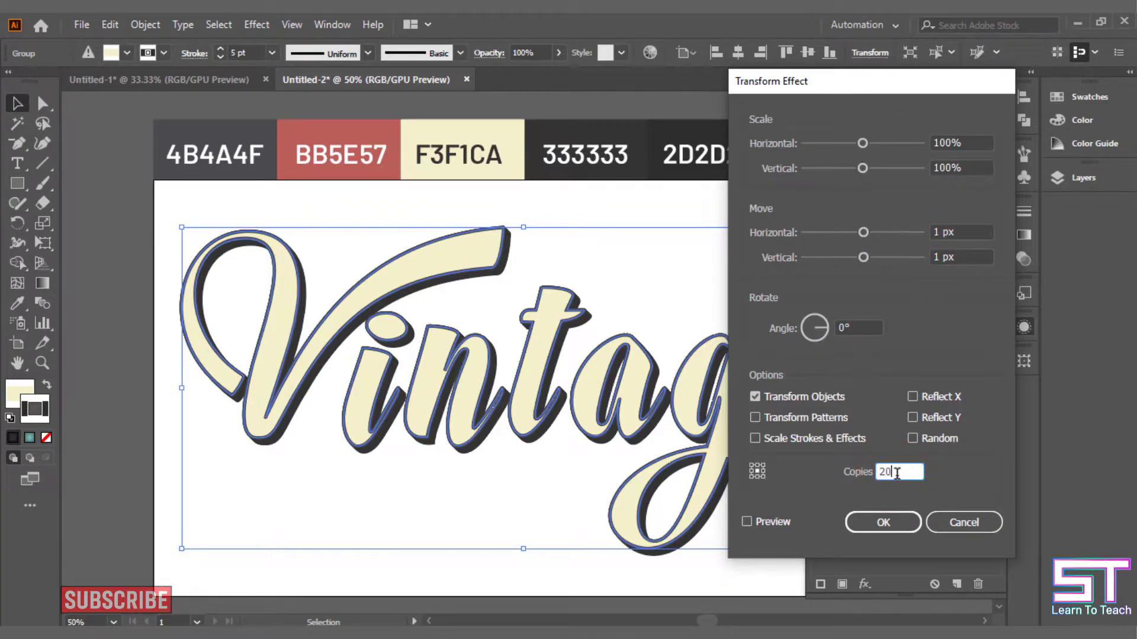
pyautogui.click(747, 522)
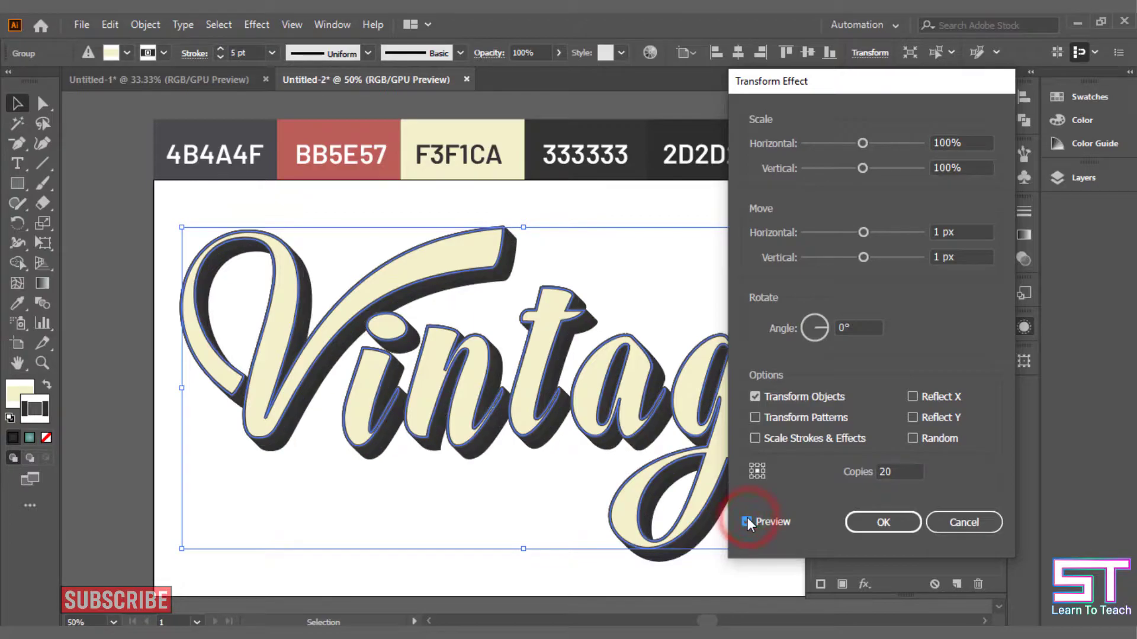
pyautogui.click(884, 523)
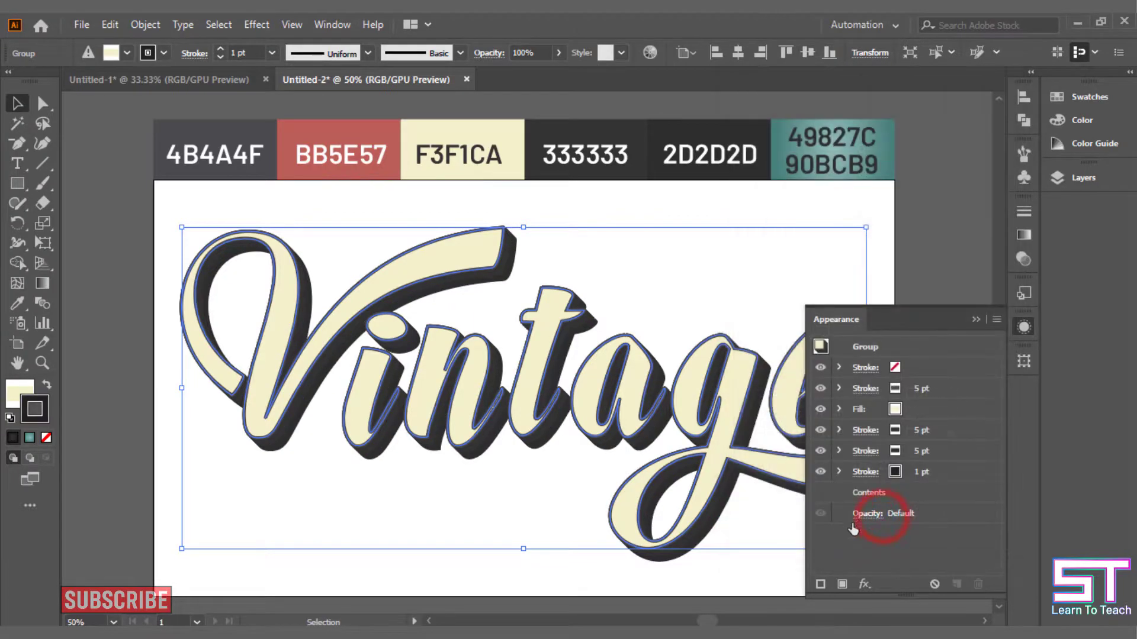
# Step: Set the lowest stroke in the group's appearance to 5 pt and colour it black
pyautogui.click(958, 470)
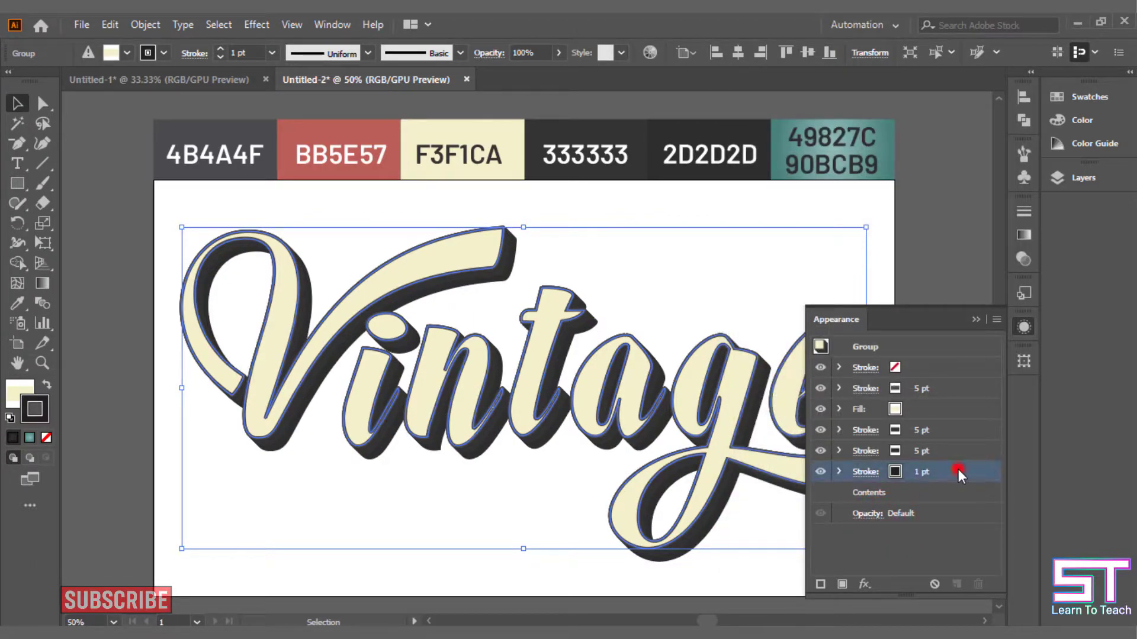
pyautogui.click(973, 471)
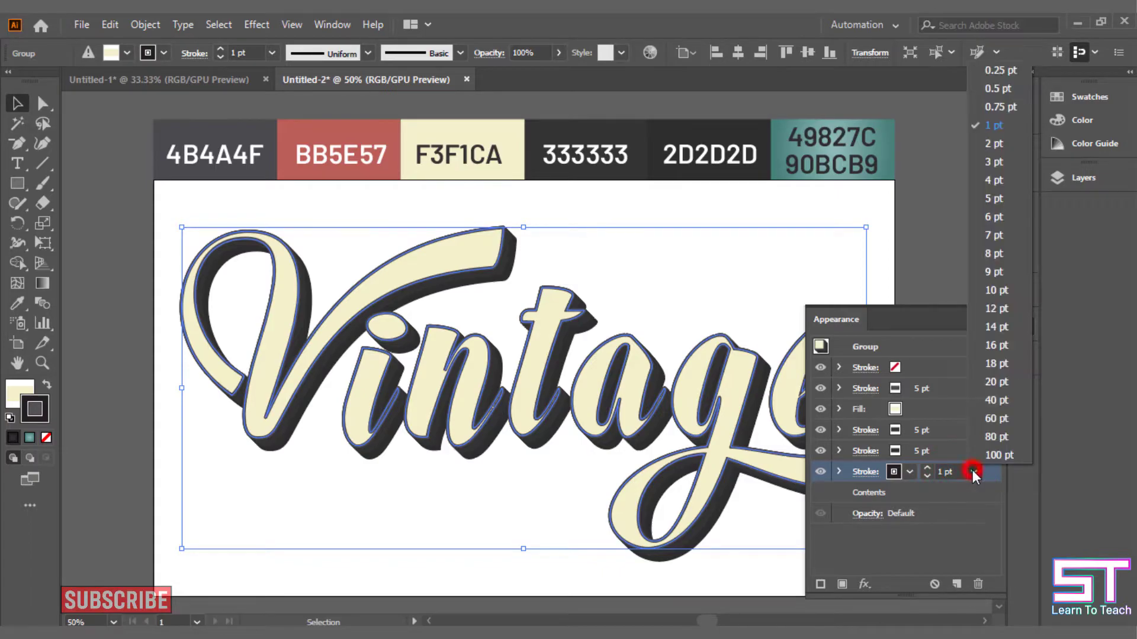
pyautogui.click(1011, 197)
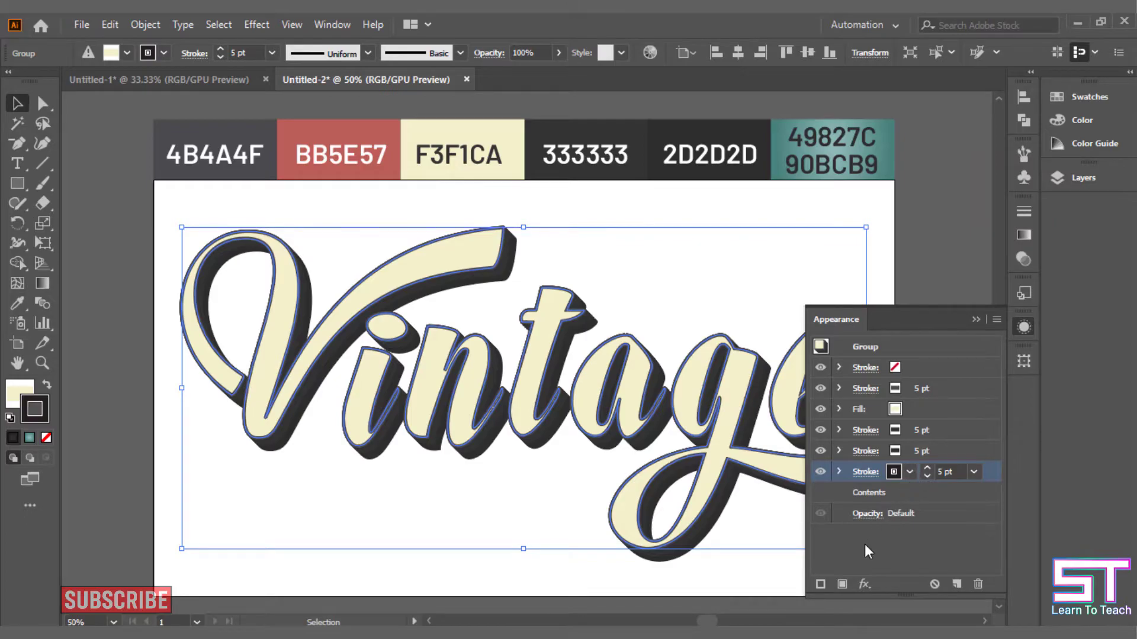
pyautogui.click(910, 472)
pyautogui.click(767, 500)
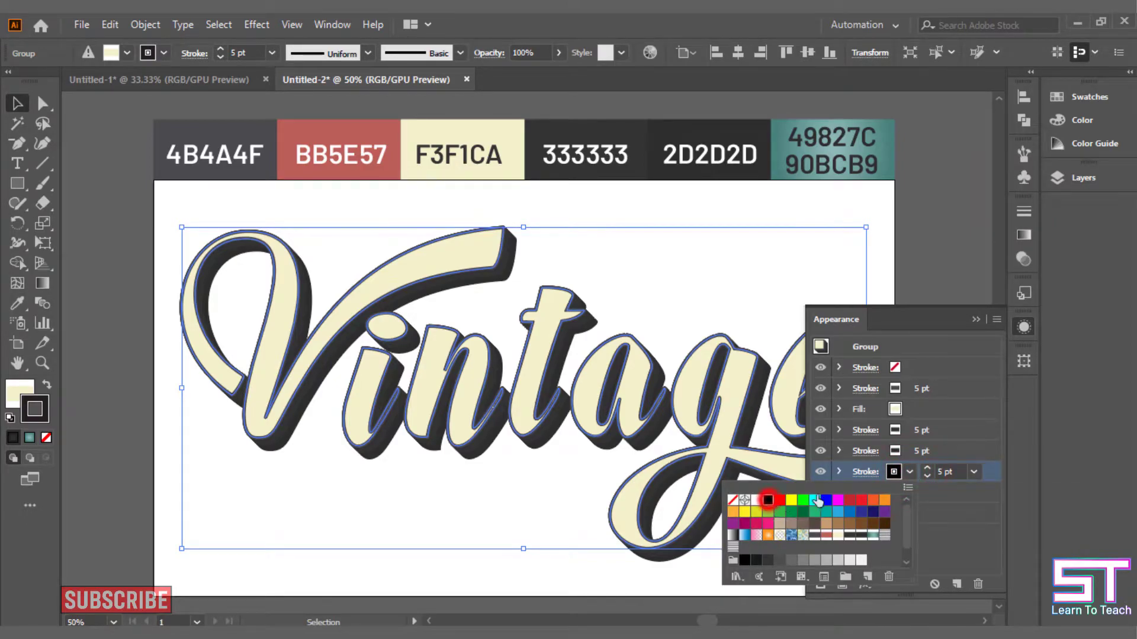
pyautogui.click(900, 472)
# Step: Give the black lowest stroke a Transform effect that moves it 1 px horizontally and 1 px vertically with 35 copies
pyautogui.click(864, 585)
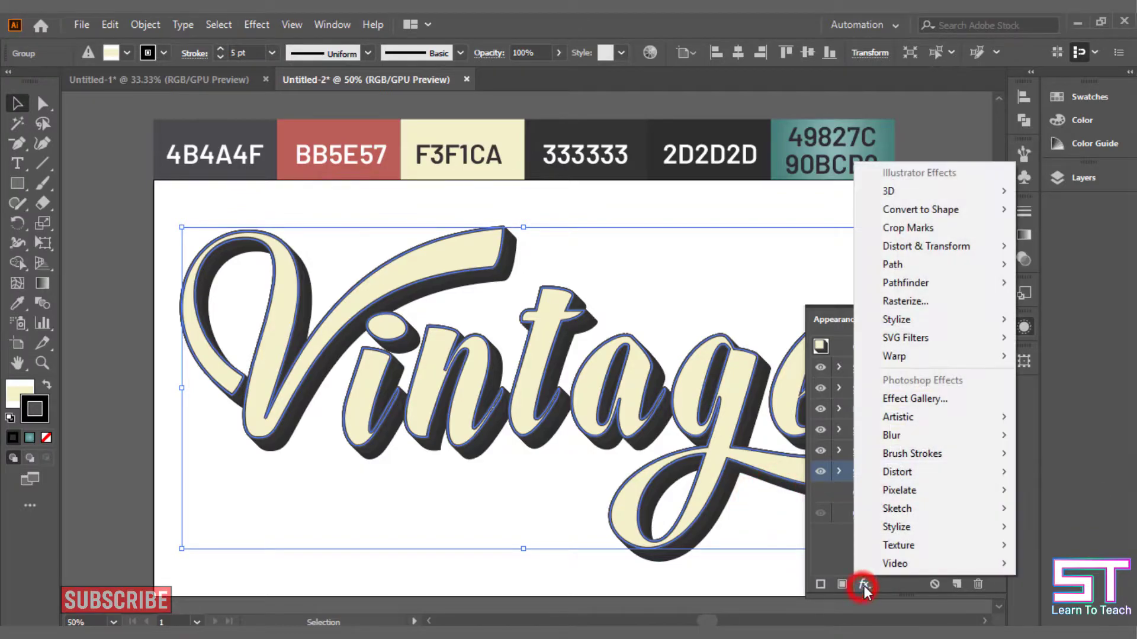
pyautogui.moveTo(929, 251)
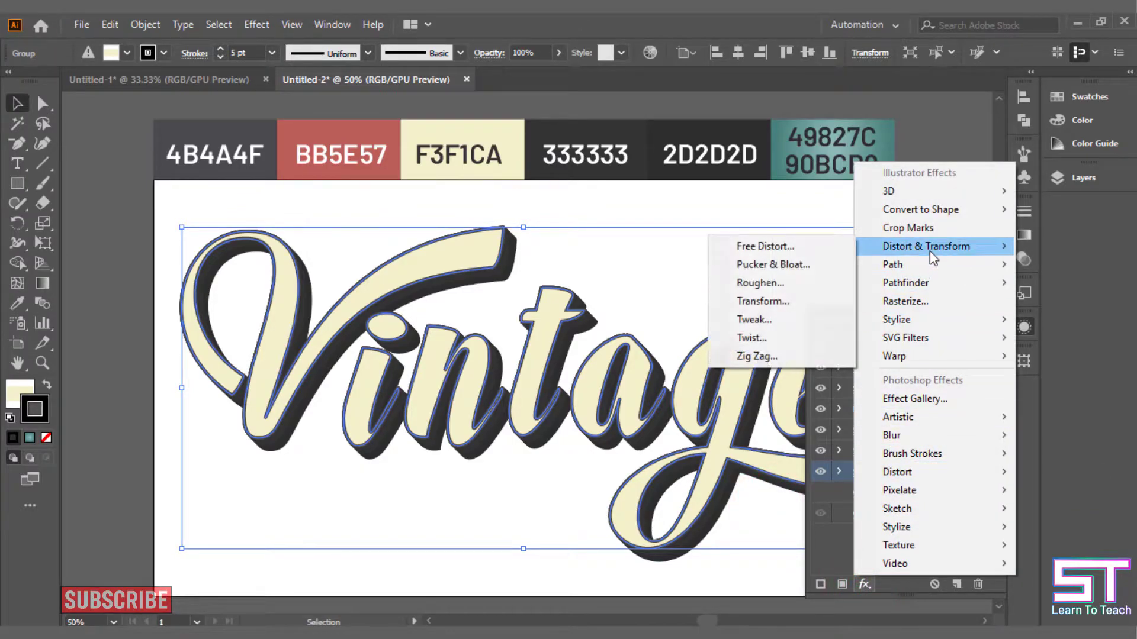
pyautogui.click(792, 300)
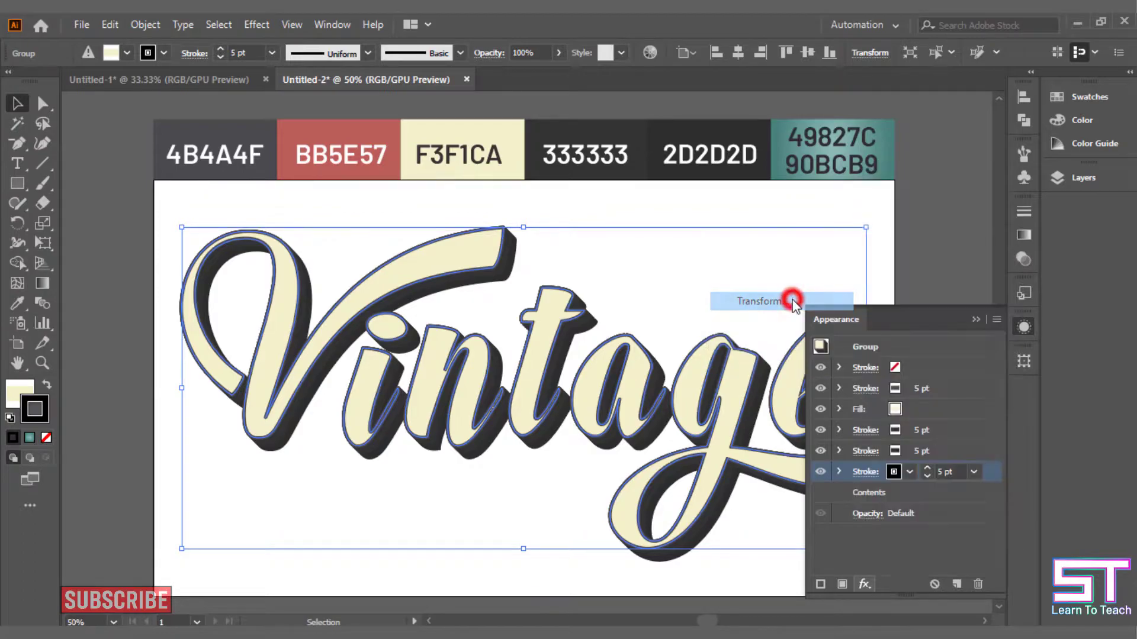
pyautogui.doubleClick(938, 231)
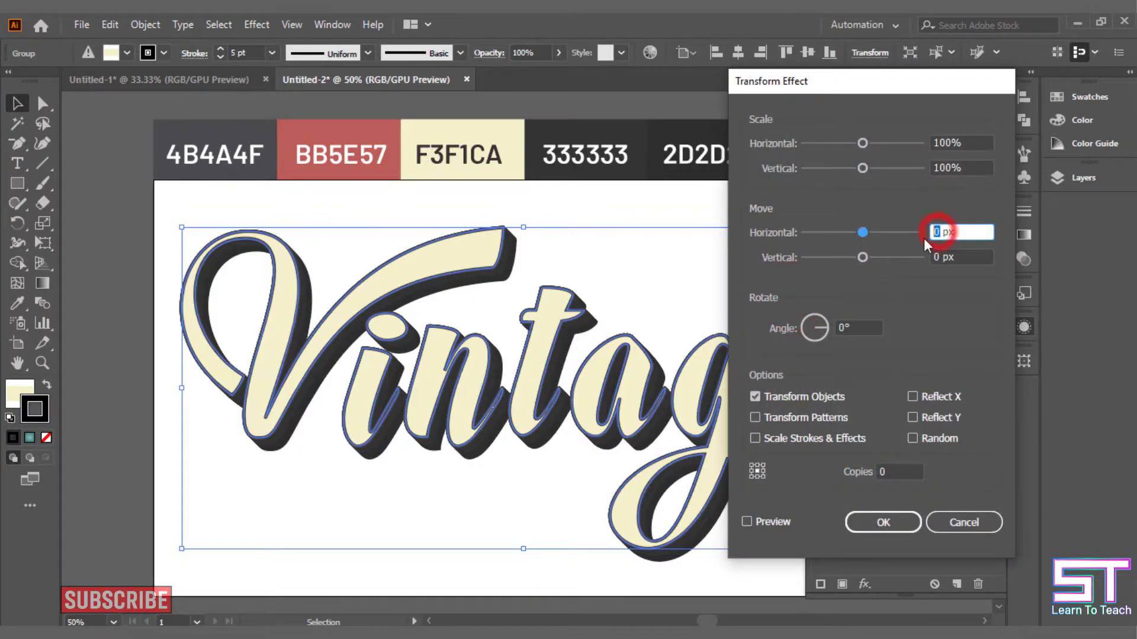
pyautogui.write('1')
pyautogui.doubleClick(939, 257)
pyautogui.write('1')
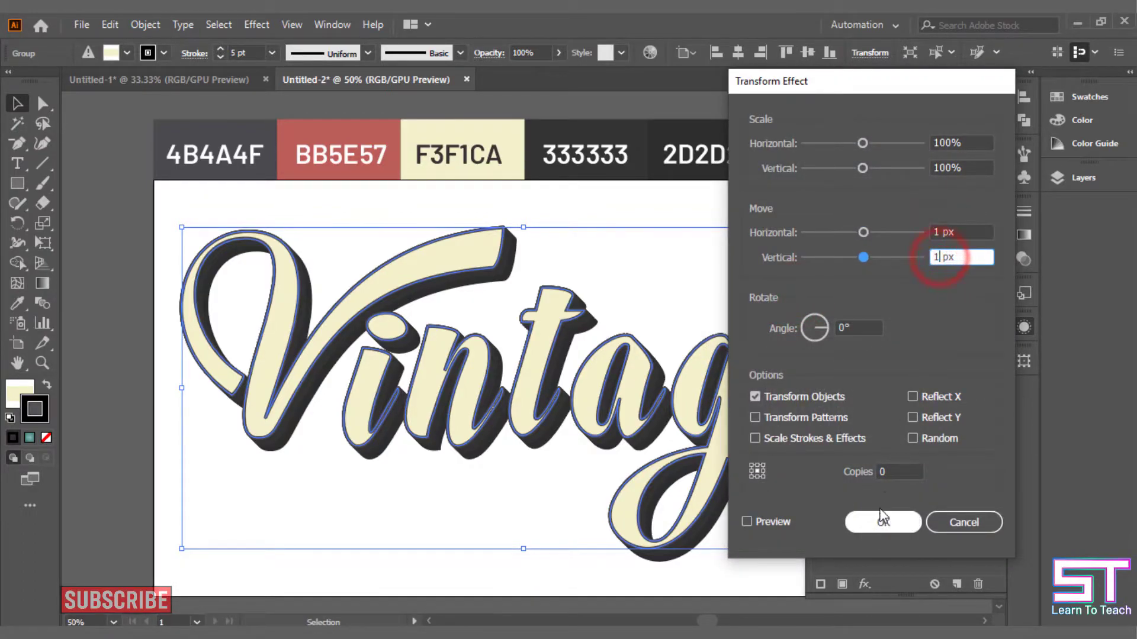
pyautogui.doubleClick(883, 470)
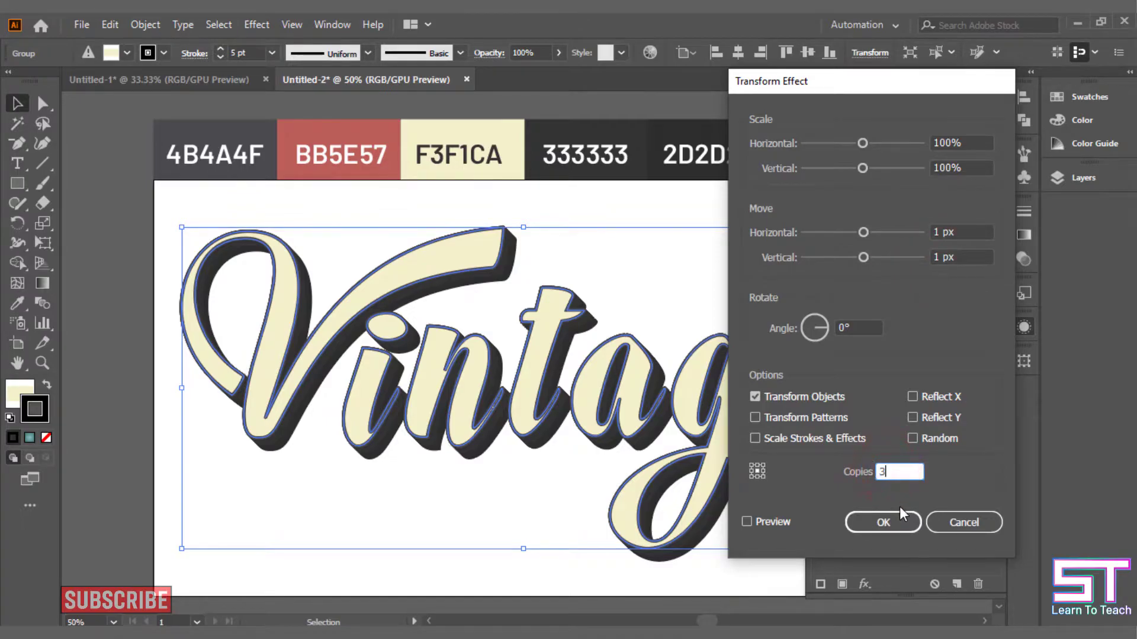
pyautogui.write('35')
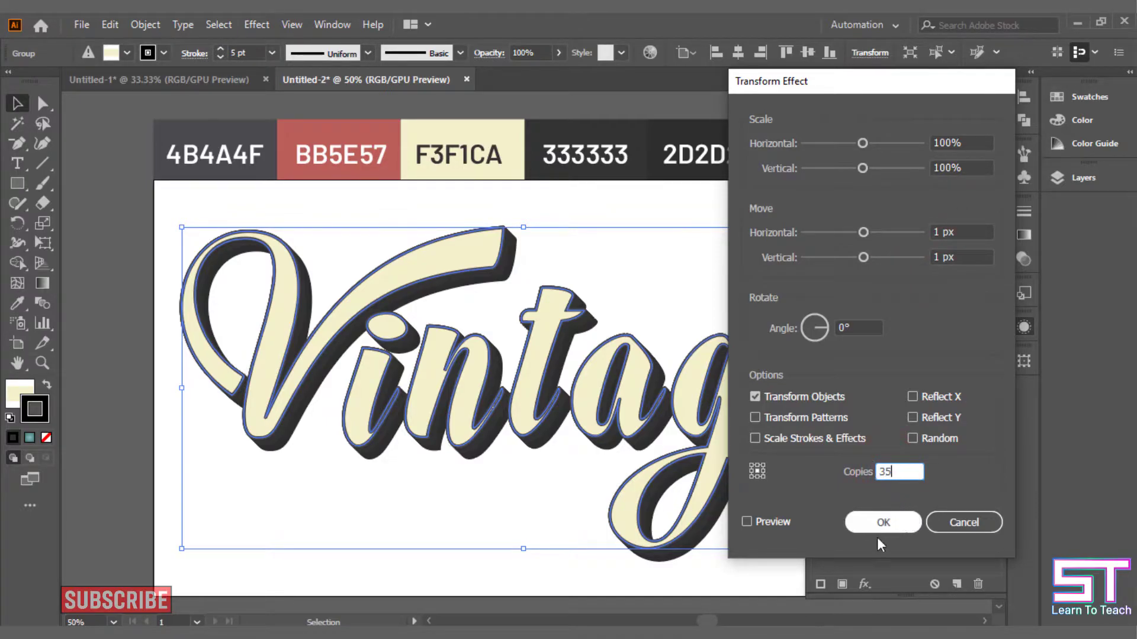
pyautogui.click(746, 522)
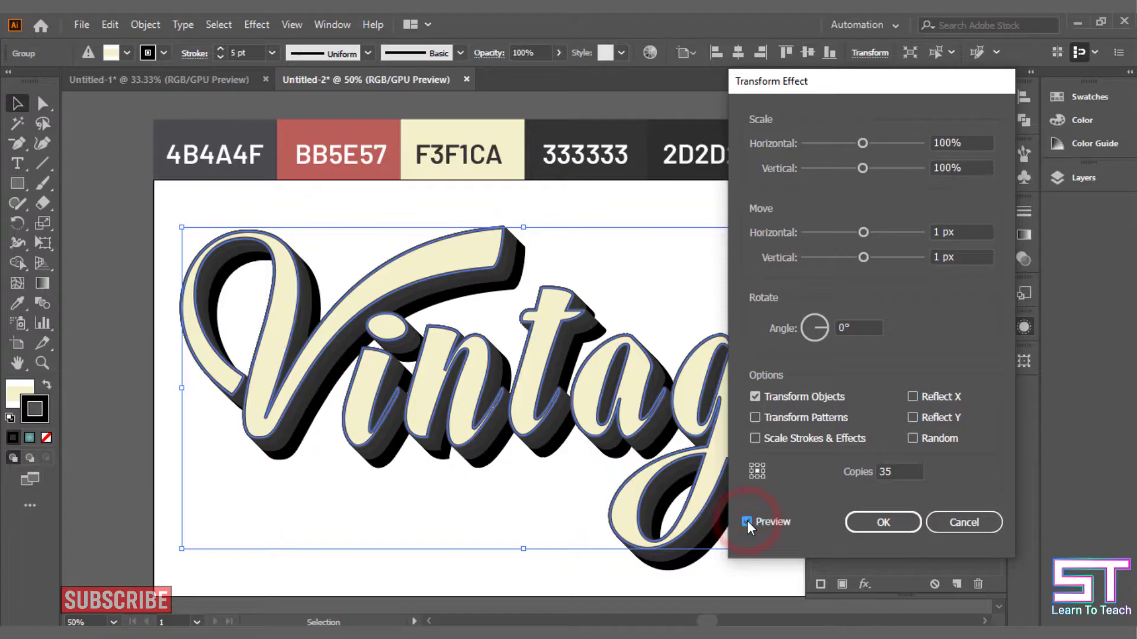
pyautogui.click(868, 525)
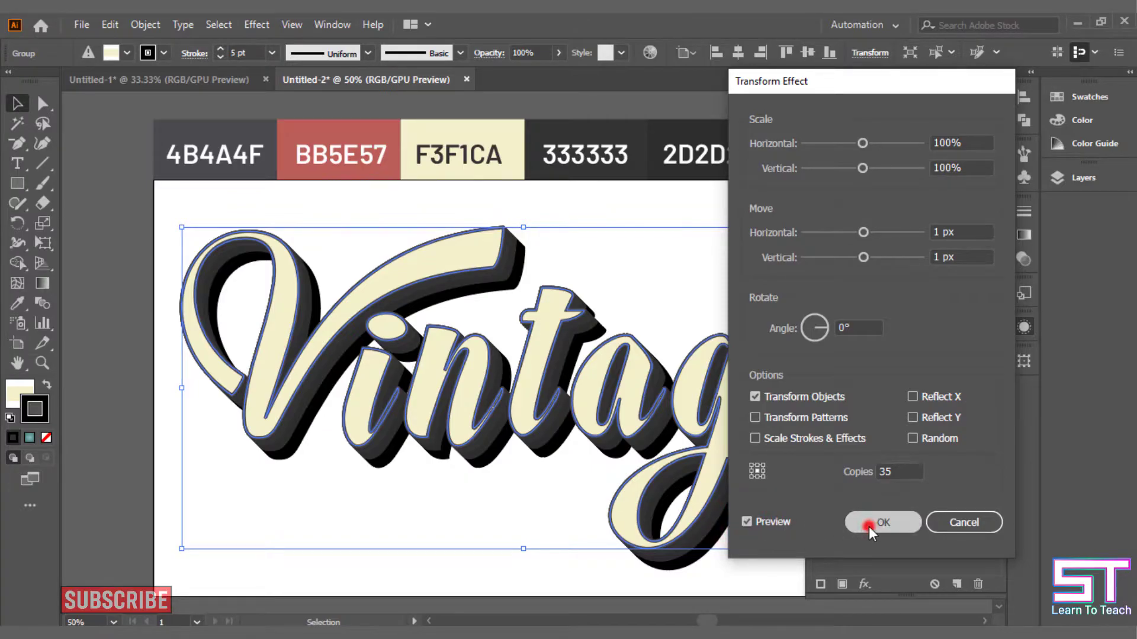
# Step: Set the opacity of the black lowest stroke in the lettering's appearance to 35%
pyautogui.click(527, 54)
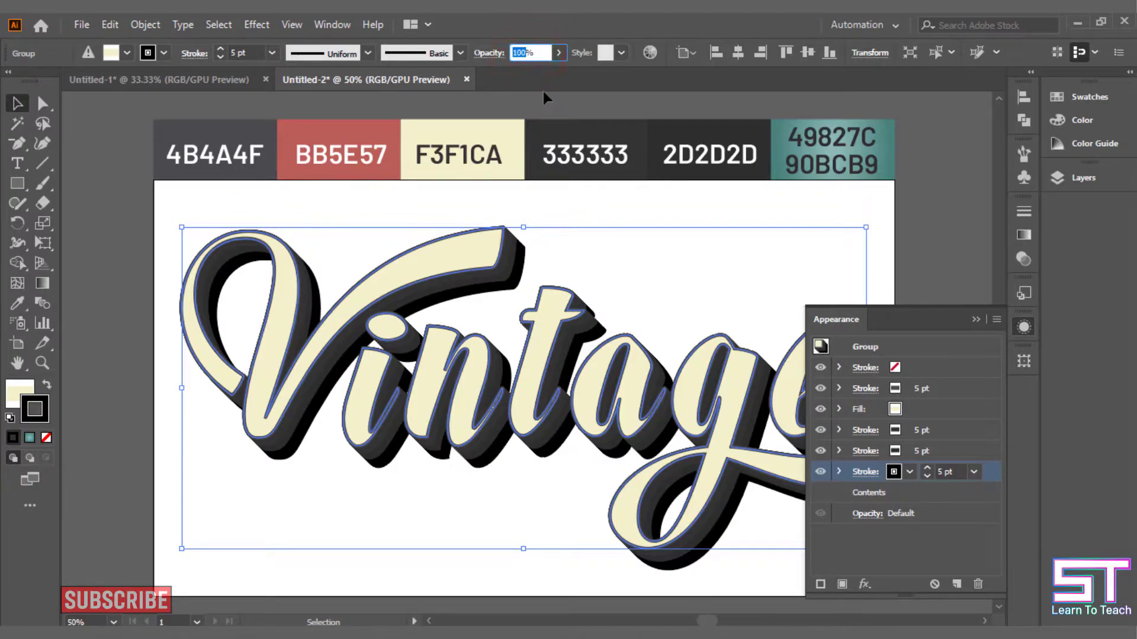
pyautogui.write('35')
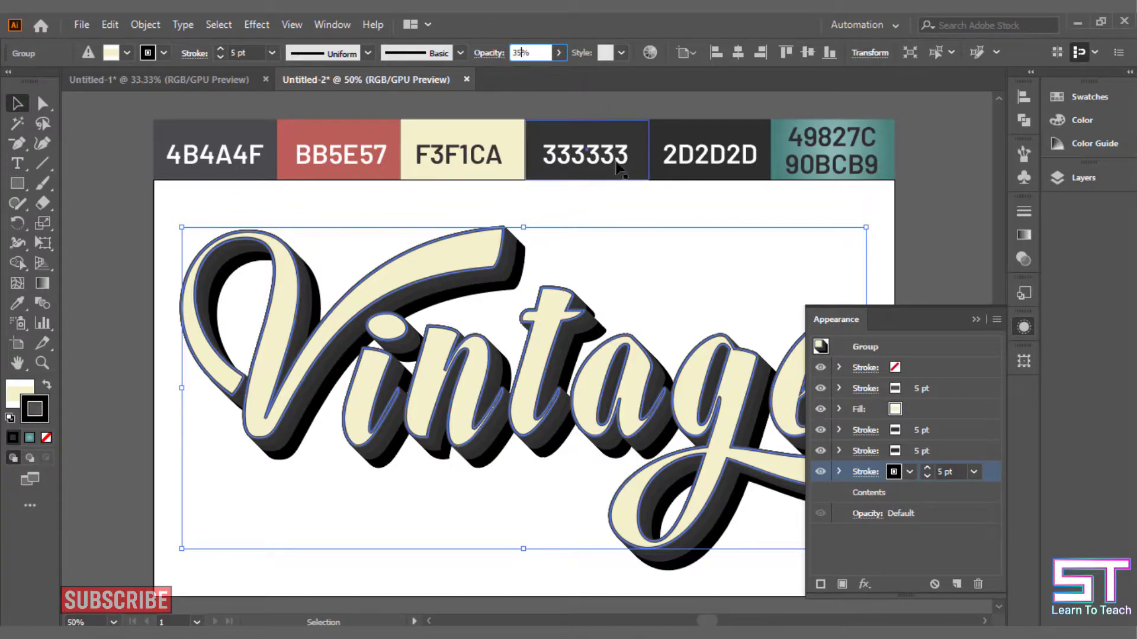
pyautogui.click(651, 246)
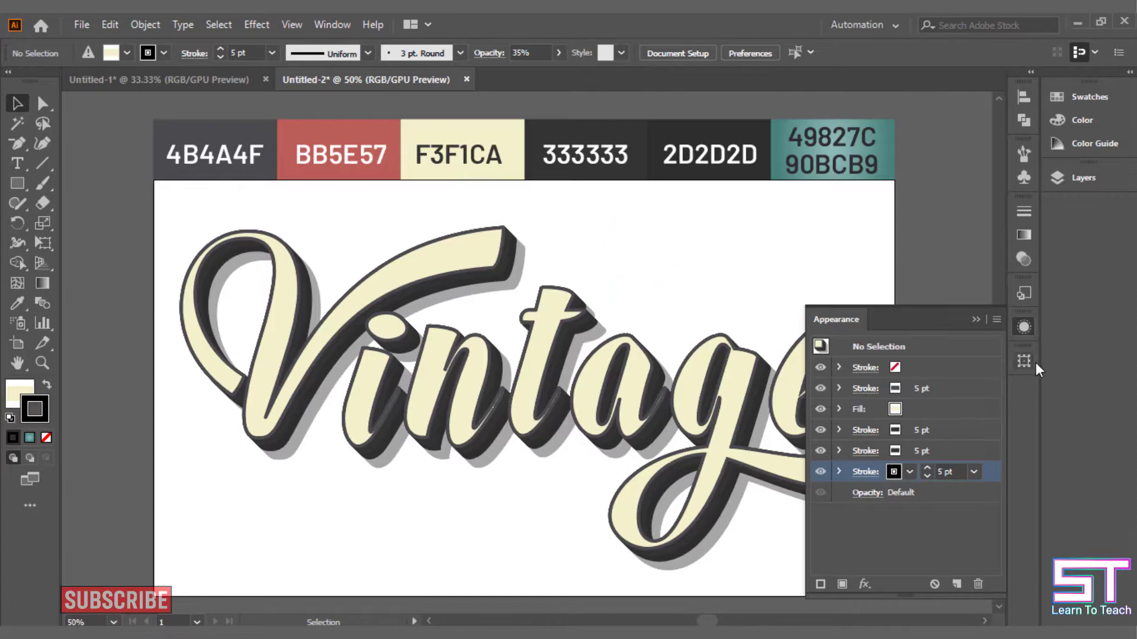
pyautogui.click(1025, 326)
pyautogui.click(957, 356)
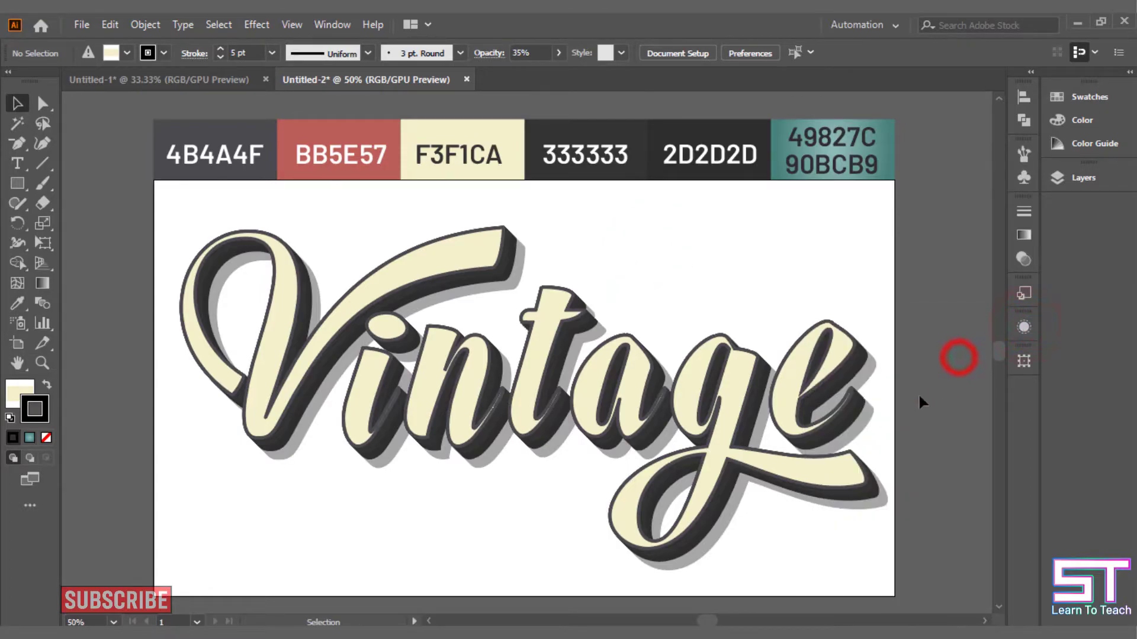
# Step: Draw a rectangle covering the whole artboard and give it the teal 49827C to 90BCB9 gradient sampled from the palette
pyautogui.click(20, 185)
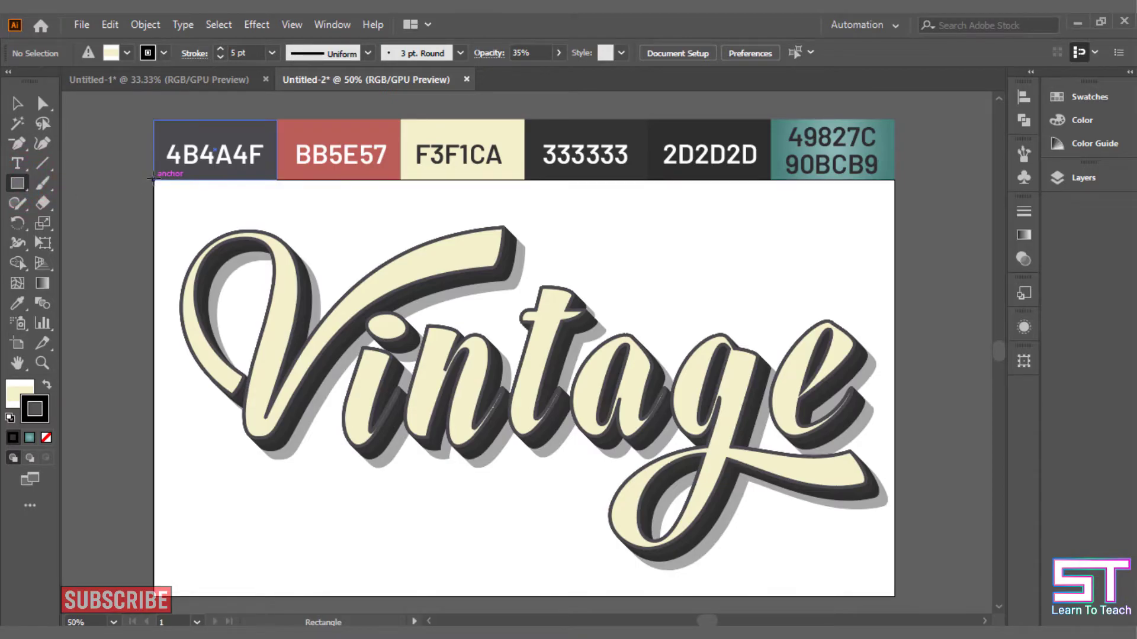
pyautogui.moveTo(152, 180); pyautogui.dragTo(894, 596)
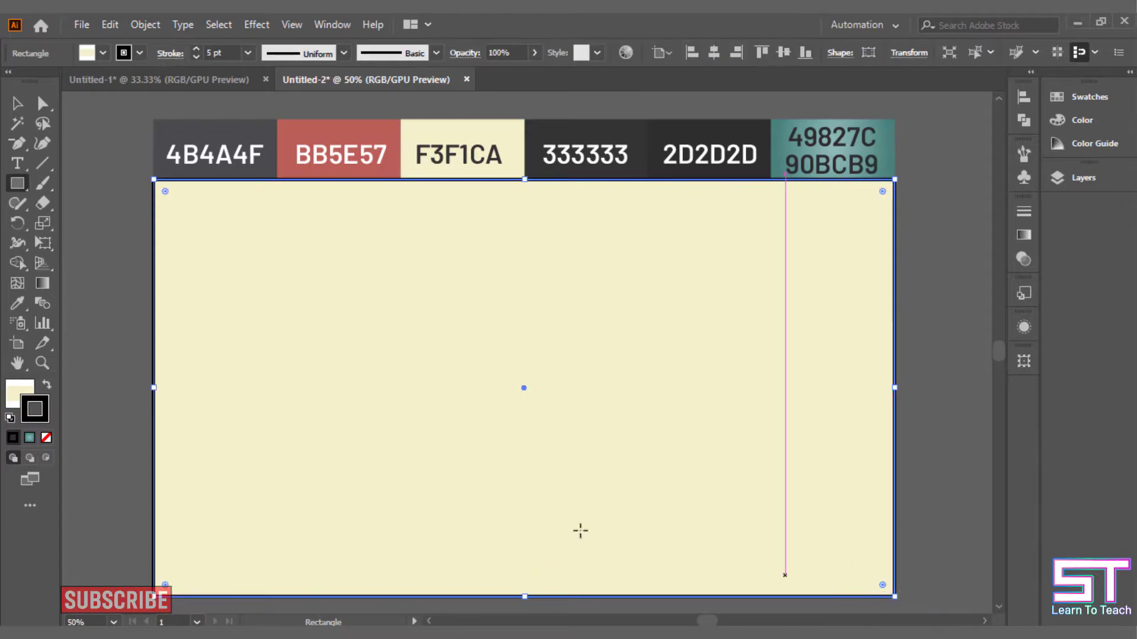
pyautogui.click(17, 103)
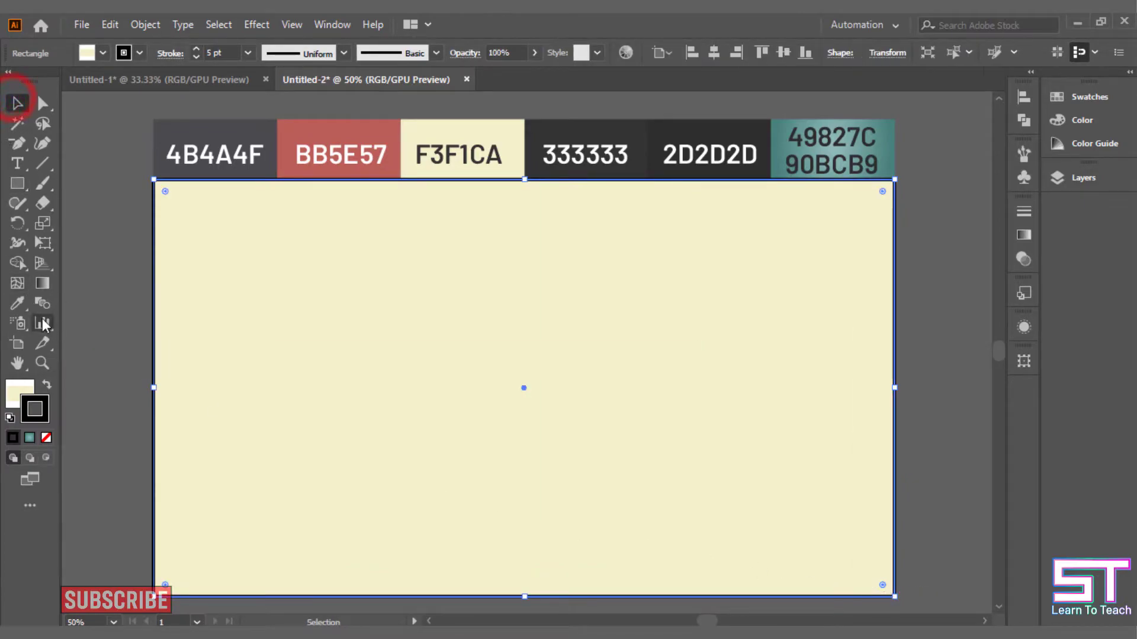
pyautogui.click(17, 304)
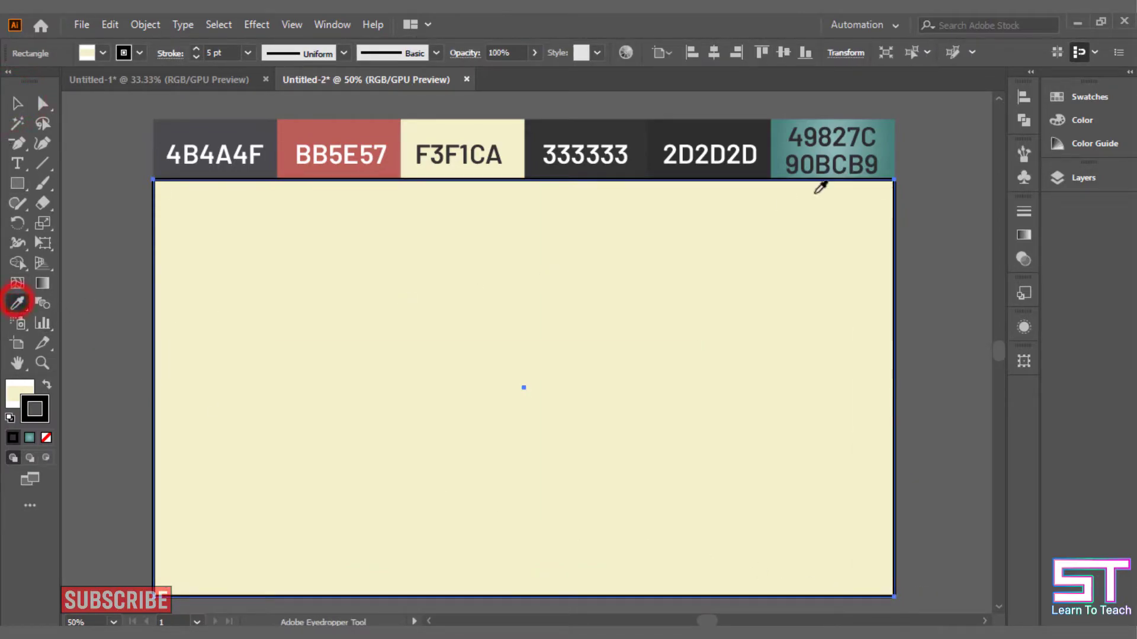
pyautogui.click(890, 126)
pyautogui.click(17, 103)
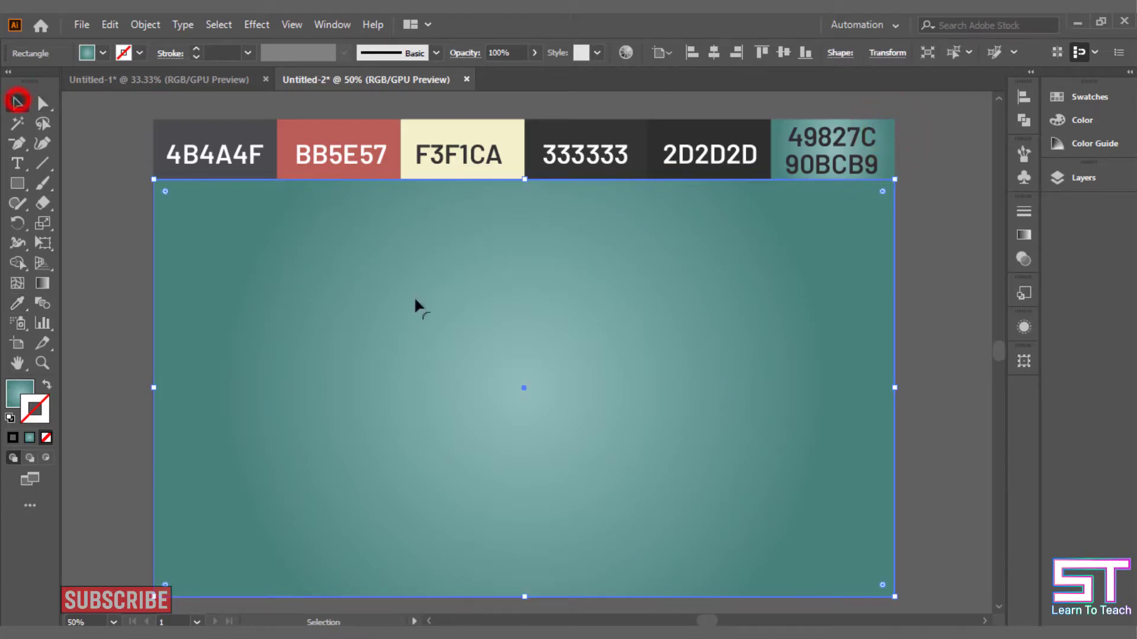
# Step: Send the teal gradient rectangle to the back, behind the Vintage lettering
pyautogui.rightClick(566, 361)
pyautogui.moveTo(660, 550)
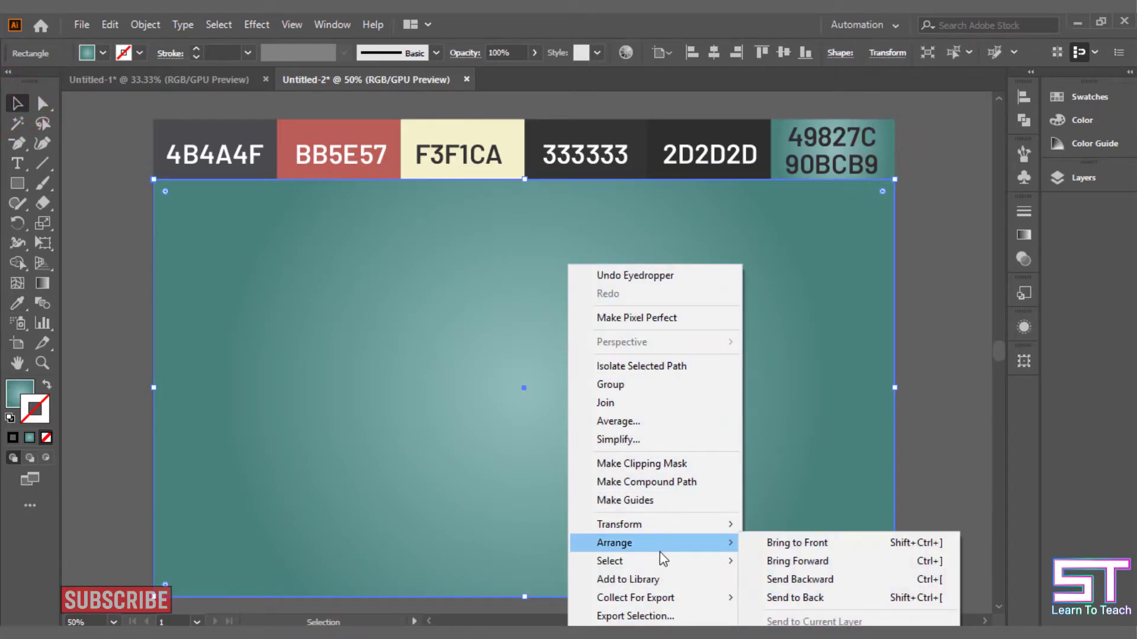
pyautogui.click(836, 596)
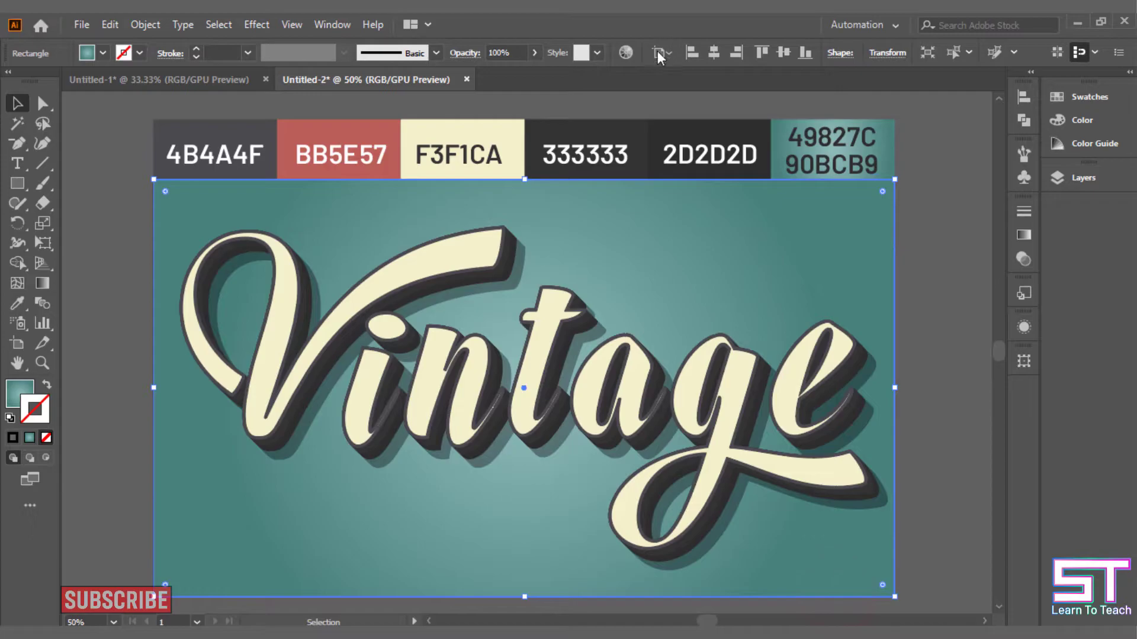
# Step: Apply a Grain texture effect to the background rectangle with intensity 55, contrast 38 and the Stippled grain type
pyautogui.click(256, 25)
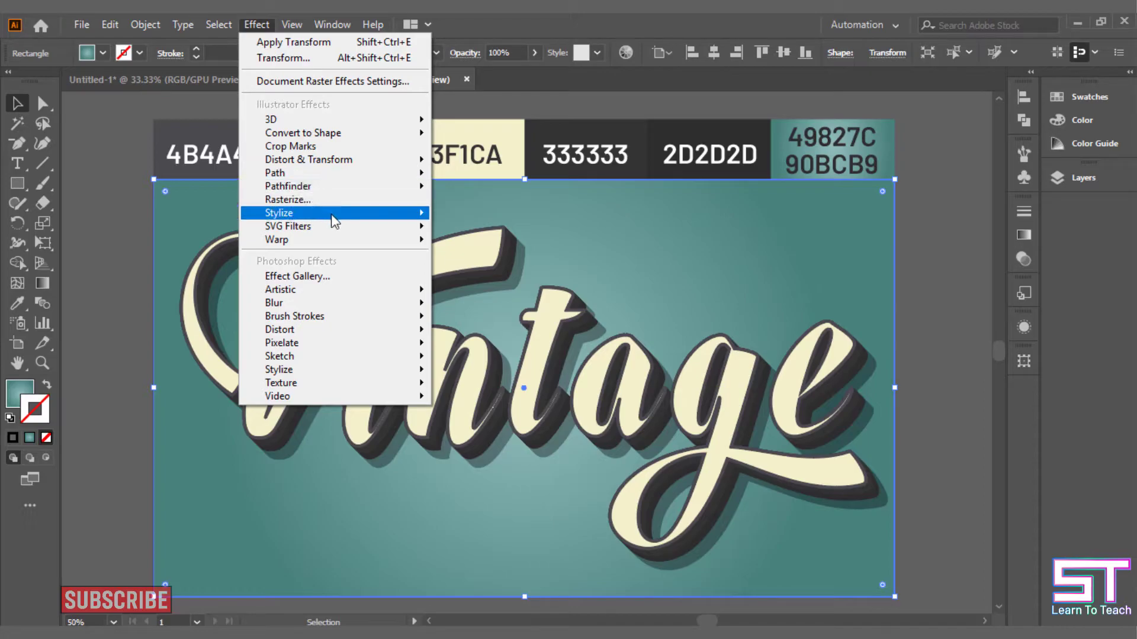
pyautogui.click(349, 276)
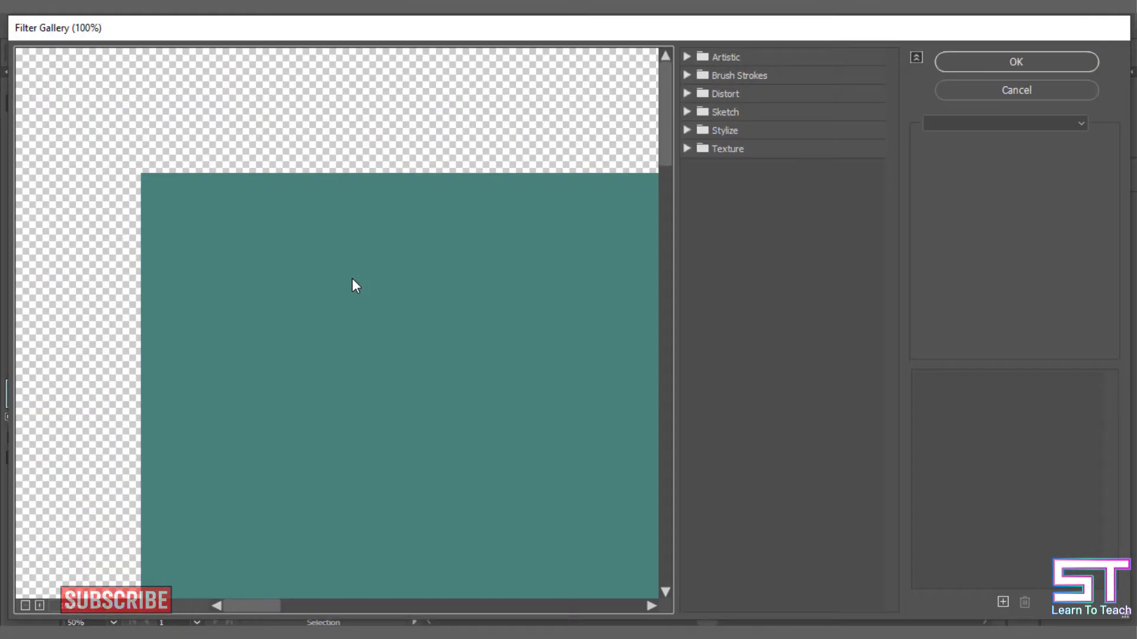
pyautogui.click(769, 152)
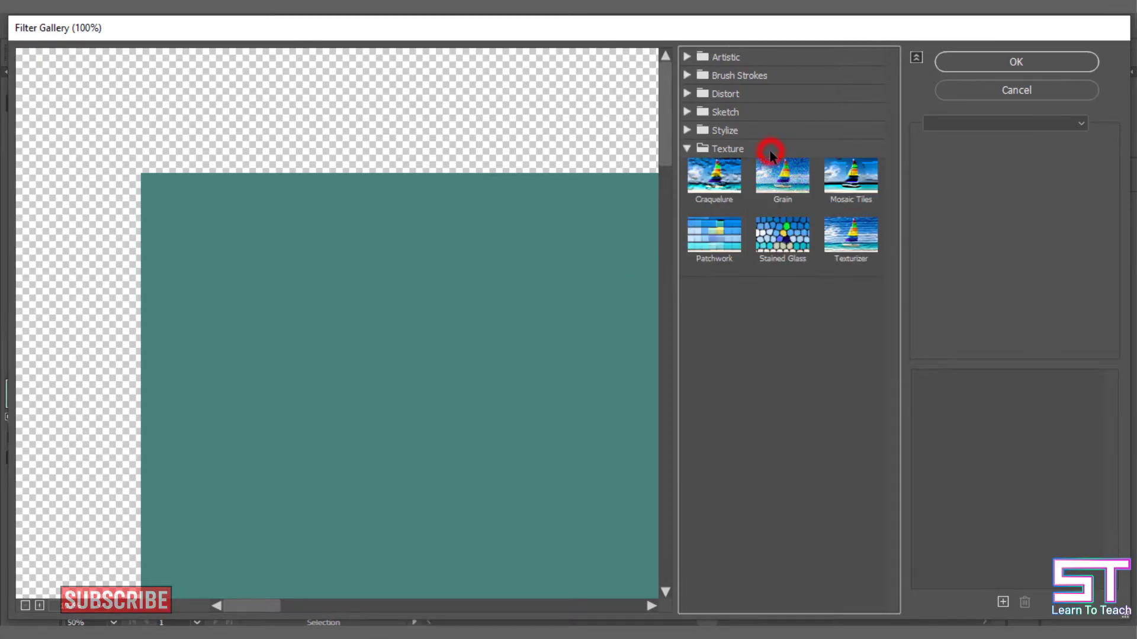
pyautogui.click(788, 186)
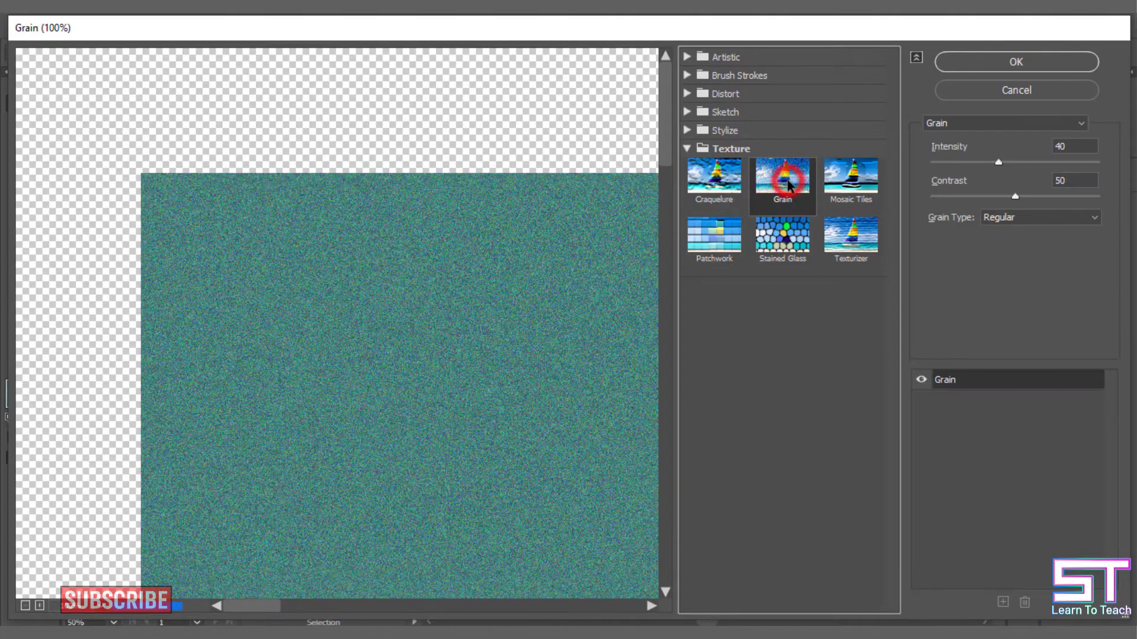
pyautogui.moveTo(998, 162); pyautogui.dragTo(1006, 163)
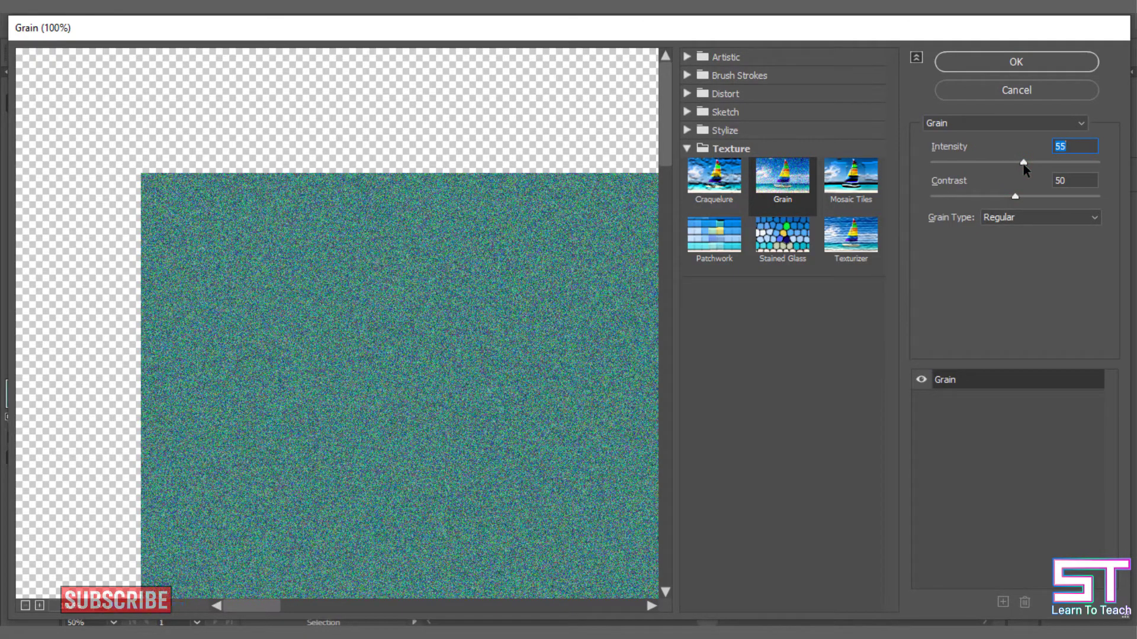
pyautogui.moveTo(1014, 196); pyautogui.dragTo(998, 197)
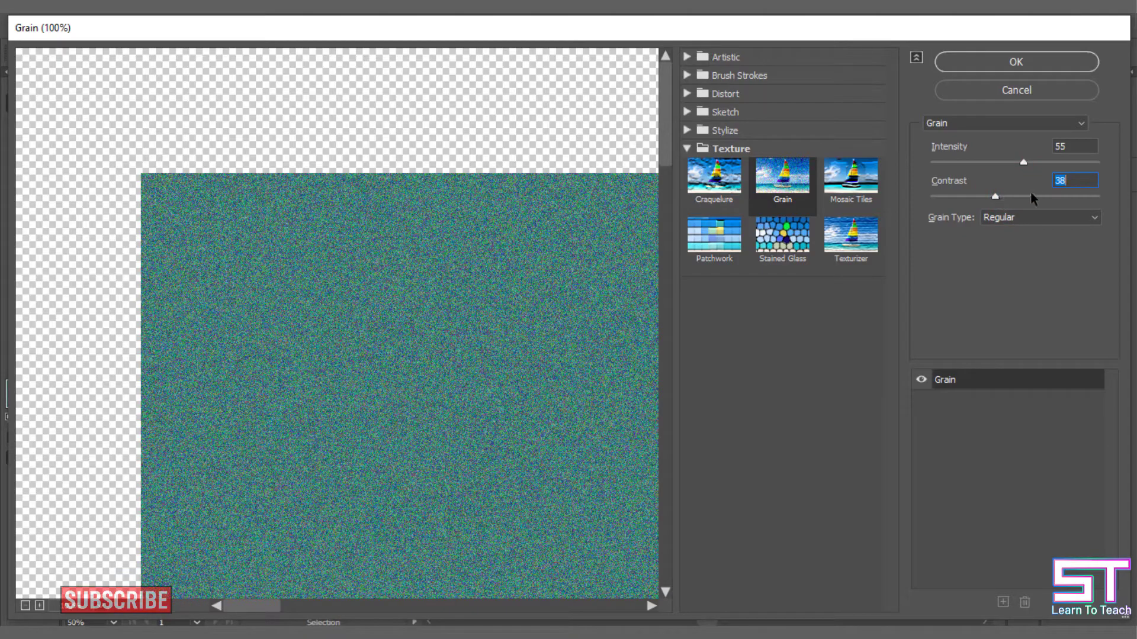
pyautogui.click(1033, 219)
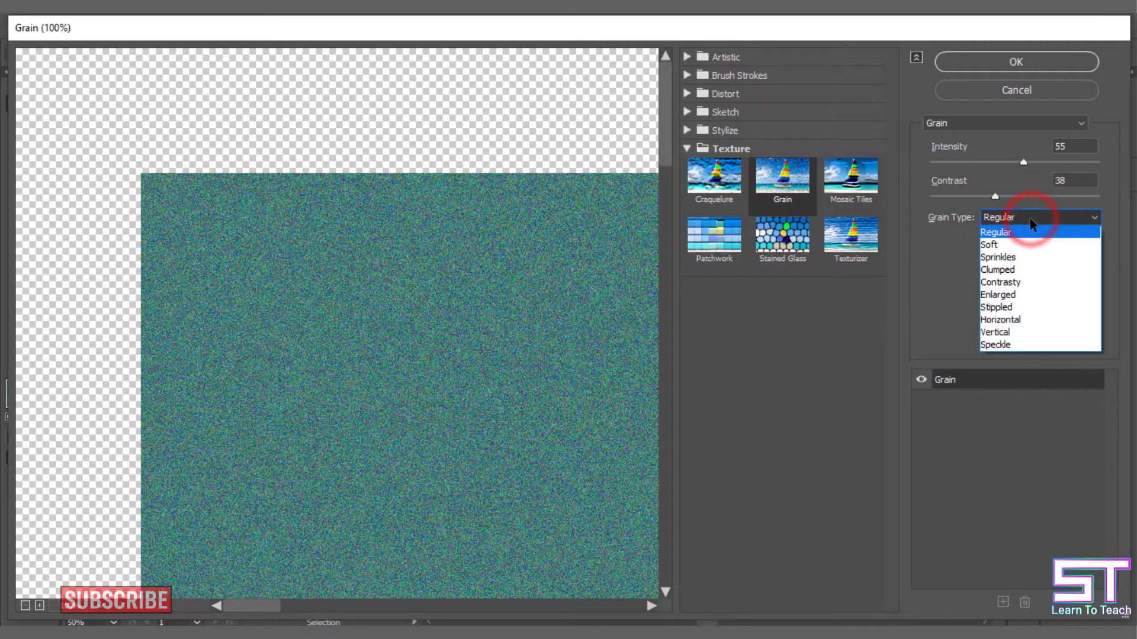
pyautogui.click(1027, 307)
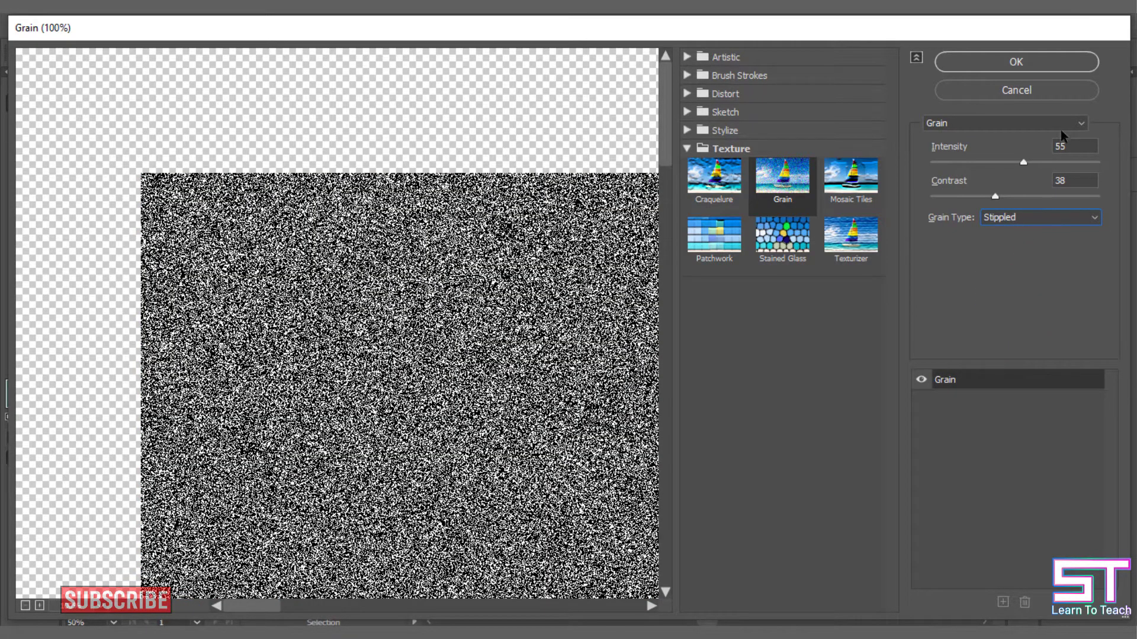
pyautogui.click(1025, 64)
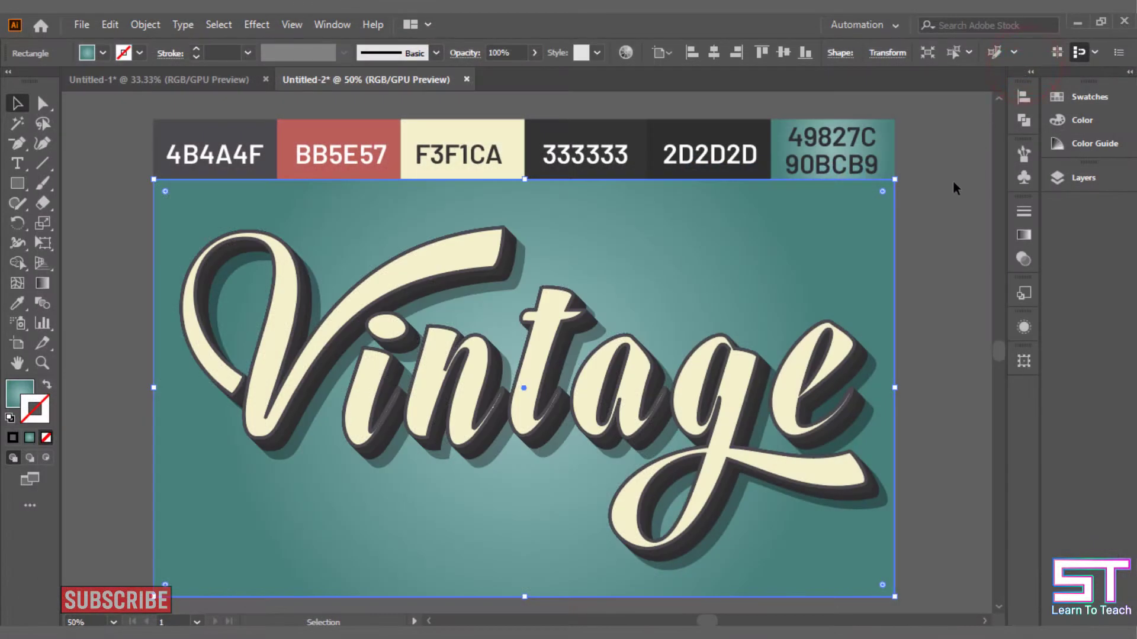
pyautogui.click(950, 251)
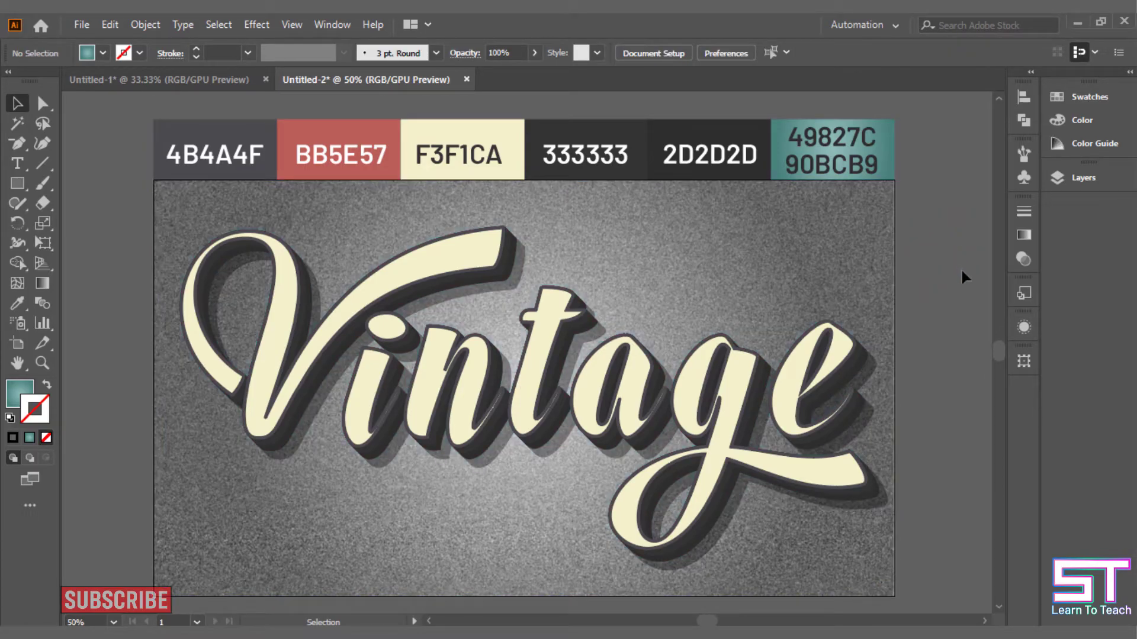
# Step: Draw a second artboard-sized rectangle over the grainy artwork and fill it with the teal gradient sampled from the palette
pyautogui.scroll(2, 732, 242)
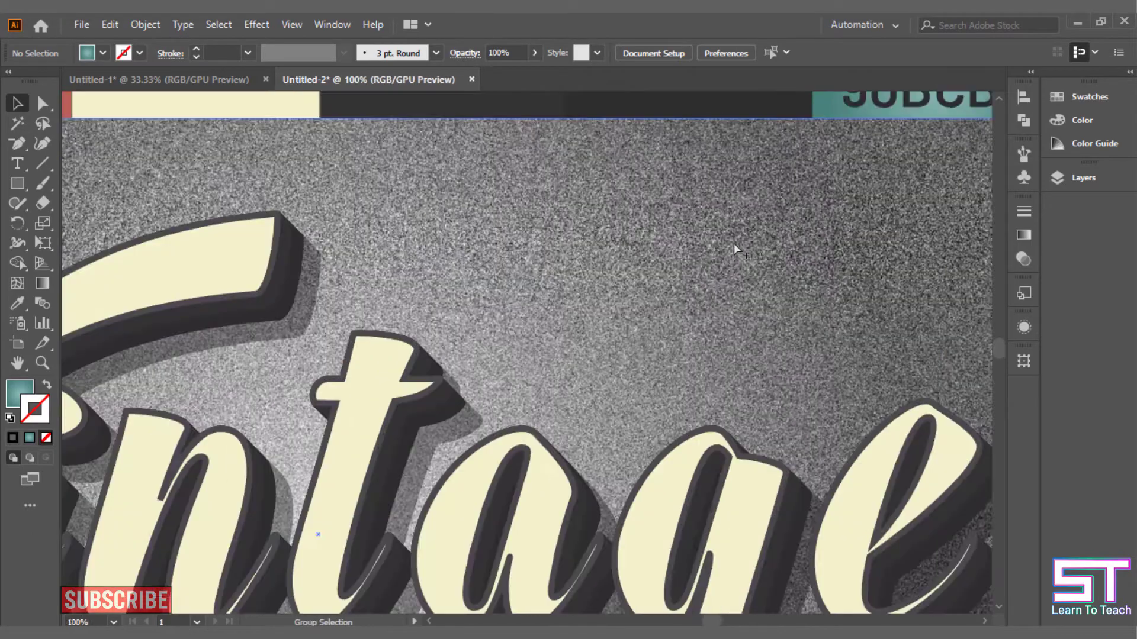
pyautogui.scroll(-1, 798, 253)
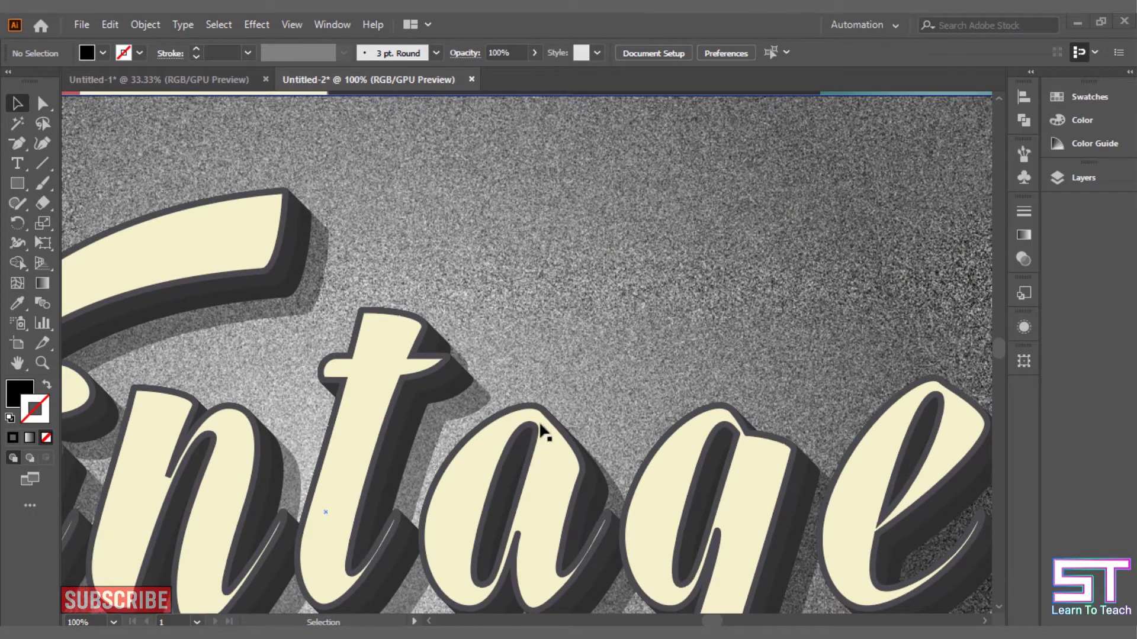
pyautogui.scroll(-3, 608, 391)
pyautogui.scroll(-1, 533, 388)
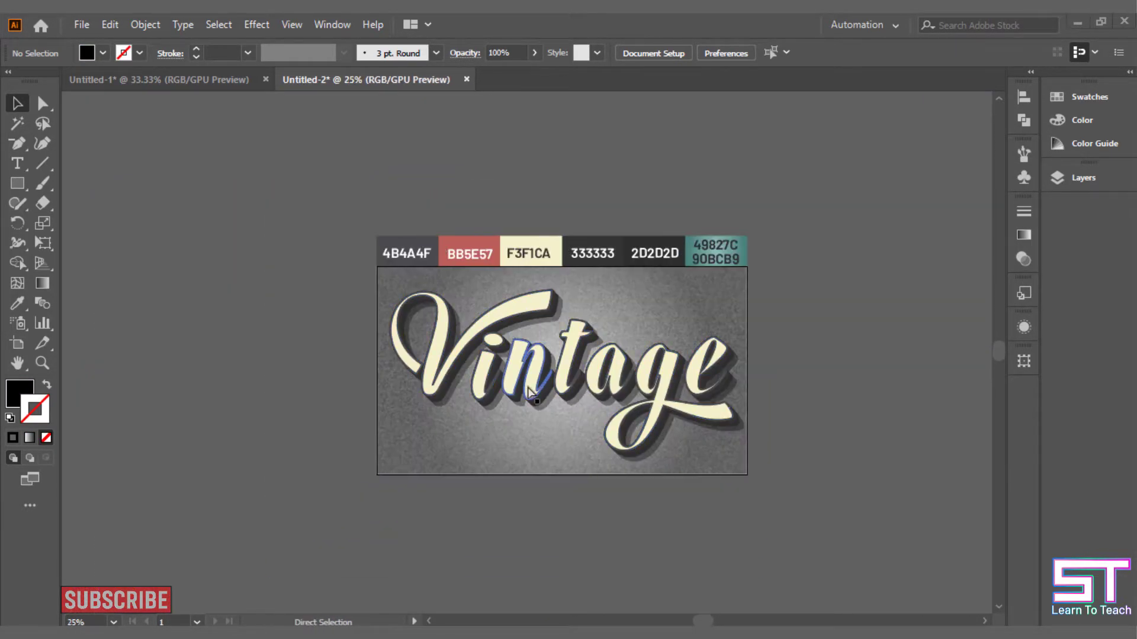
pyautogui.scroll(1, 698, 297)
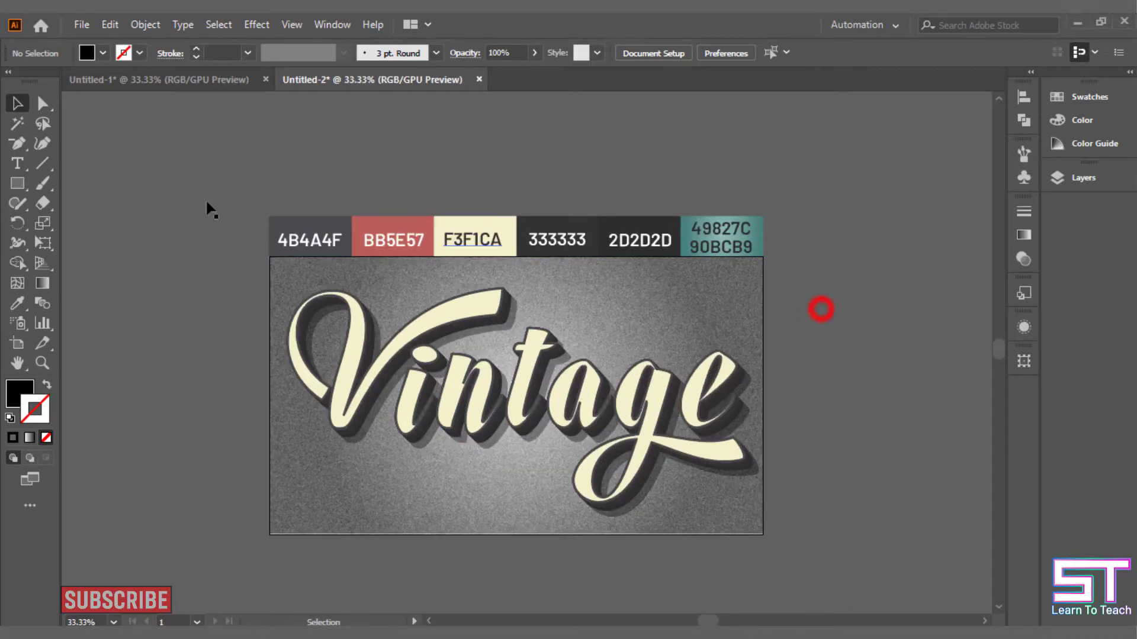
pyautogui.click(17, 184)
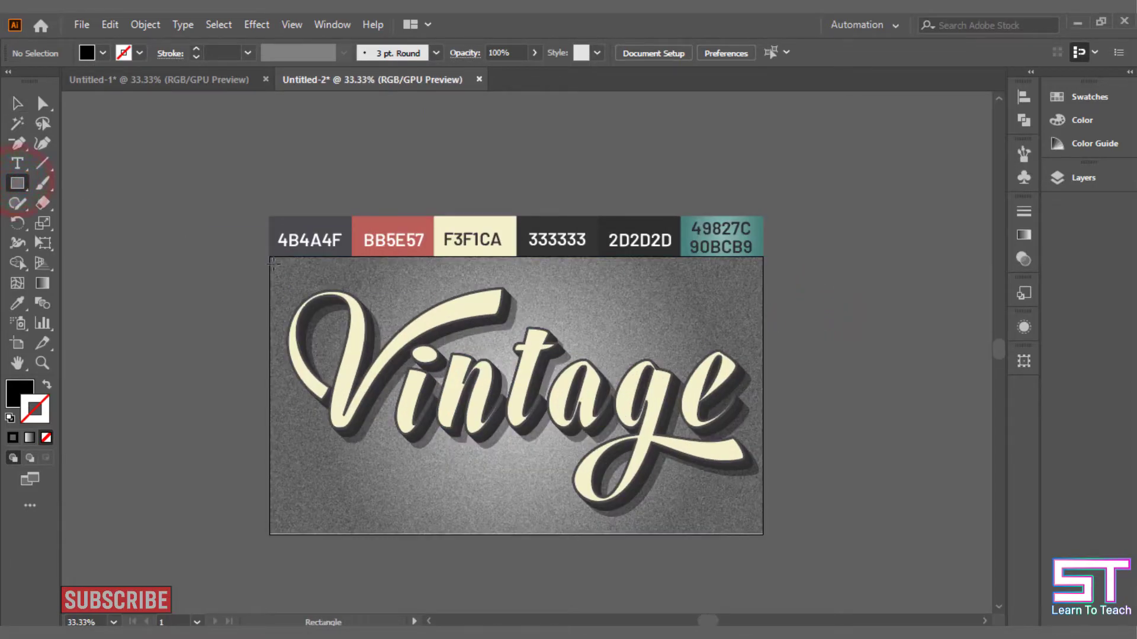
pyautogui.moveTo(268, 256); pyautogui.dragTo(763, 534)
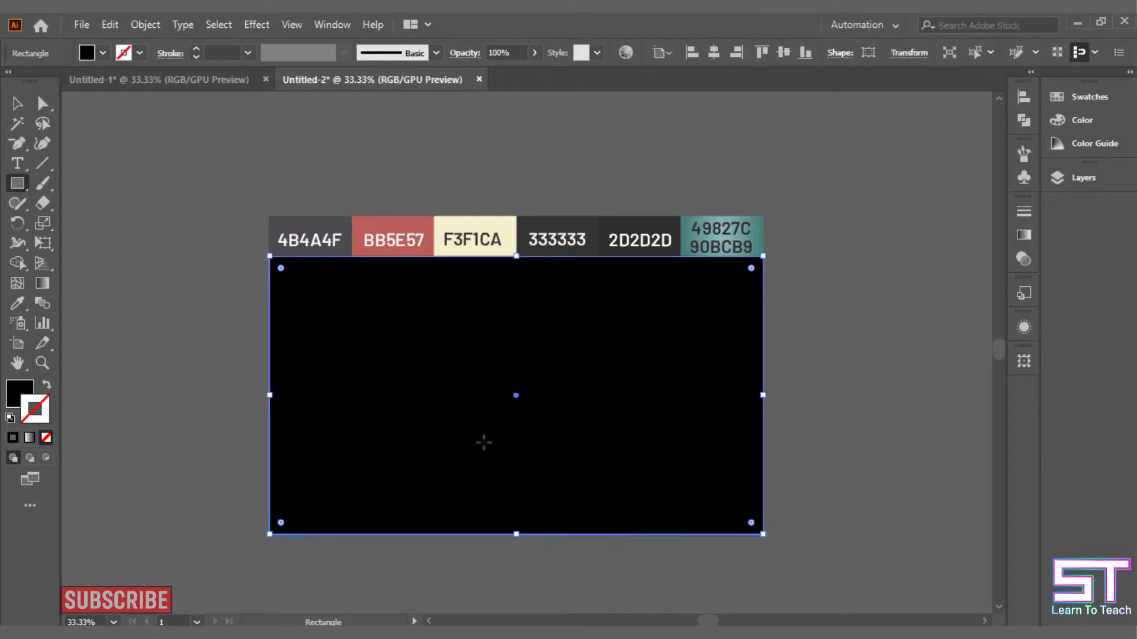
pyautogui.click(16, 302)
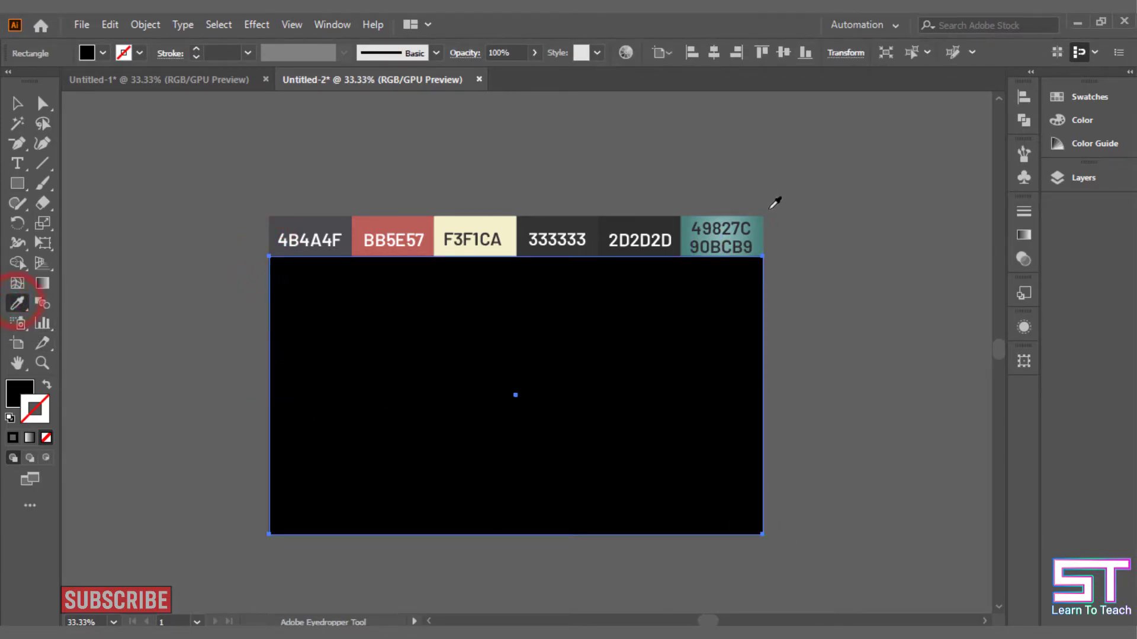
pyautogui.click(758, 219)
pyautogui.click(16, 104)
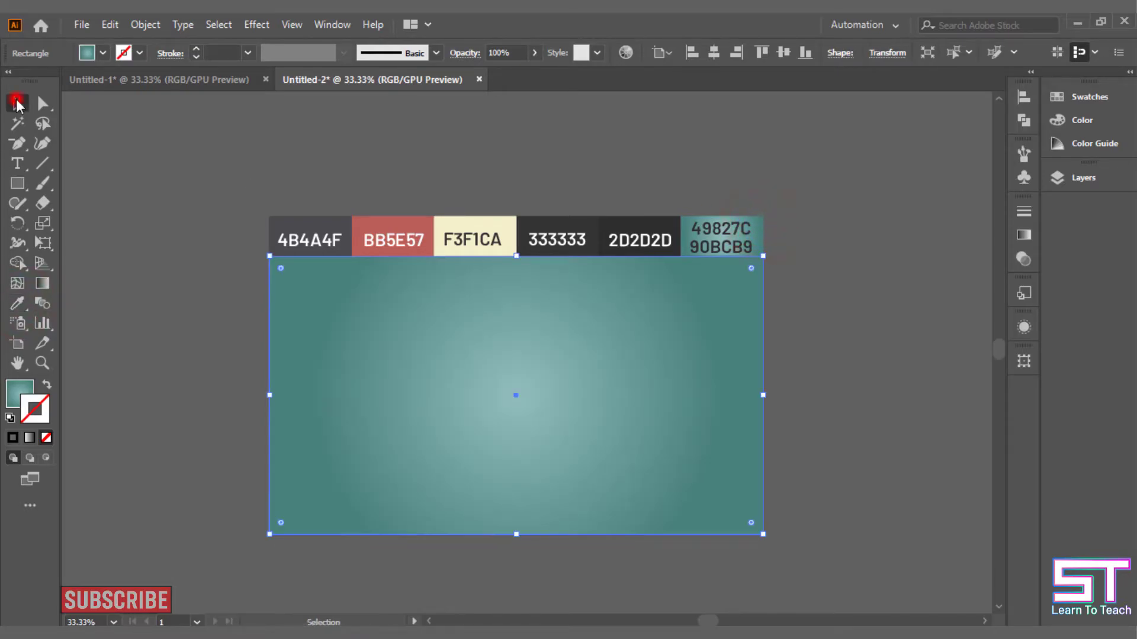
# Step: Send the second teal rectangle to the back, beneath the stippled grain background
pyautogui.rightClick(660, 357)
pyautogui.moveTo(763, 549)
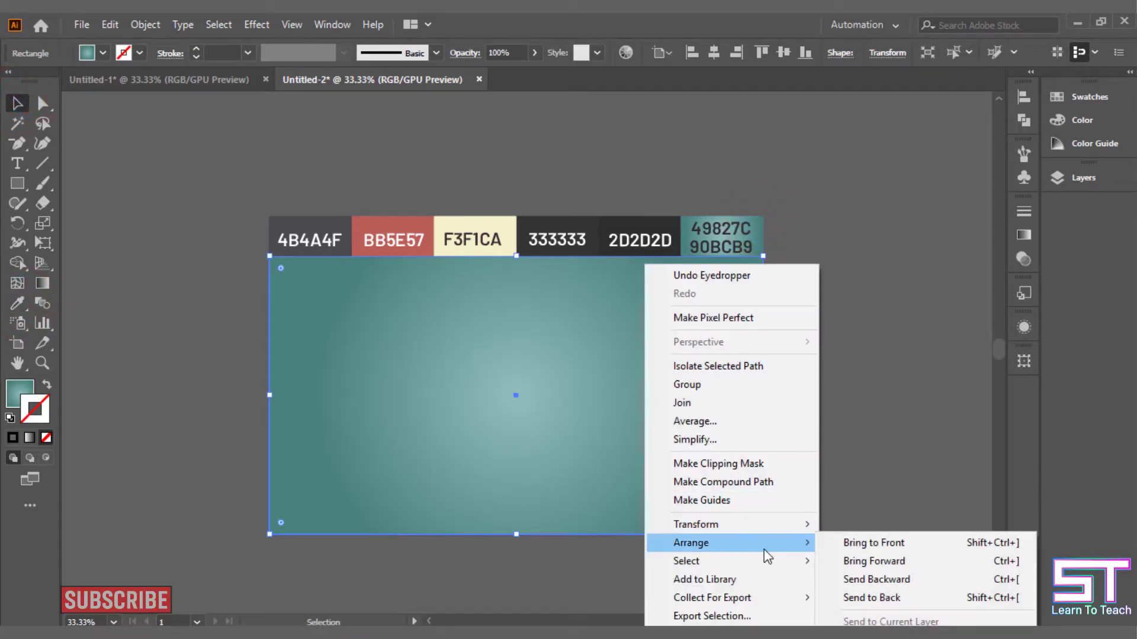
pyautogui.click(887, 603)
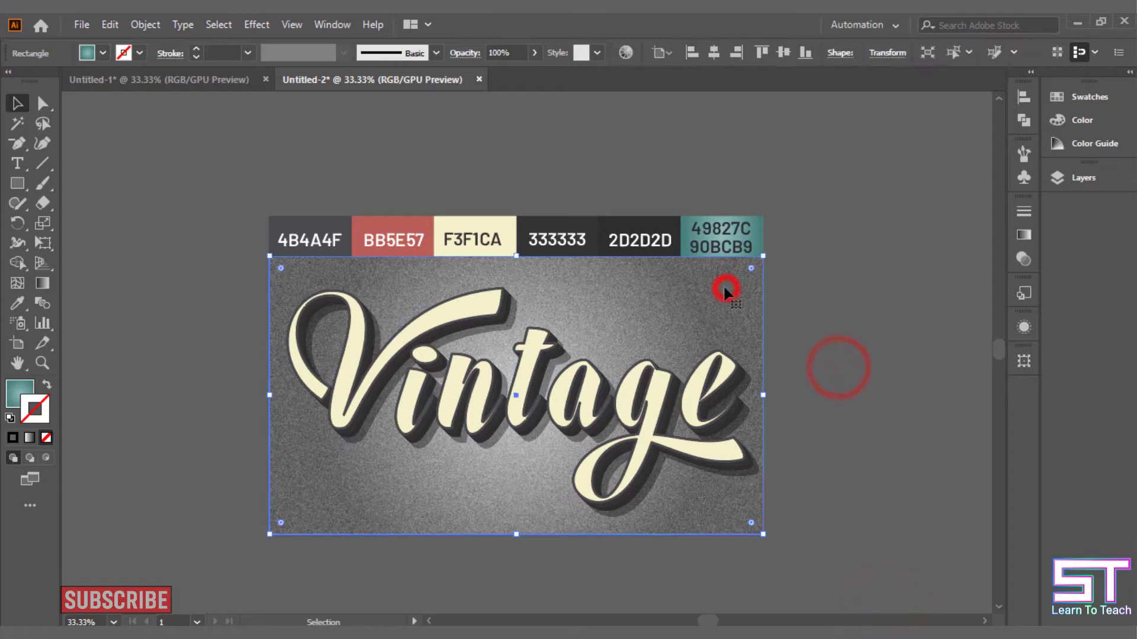
# Step: Lower the opacity of the stippled grain rectangle to 50% so it blends with the teal gradient beneath
pyautogui.click(519, 52)
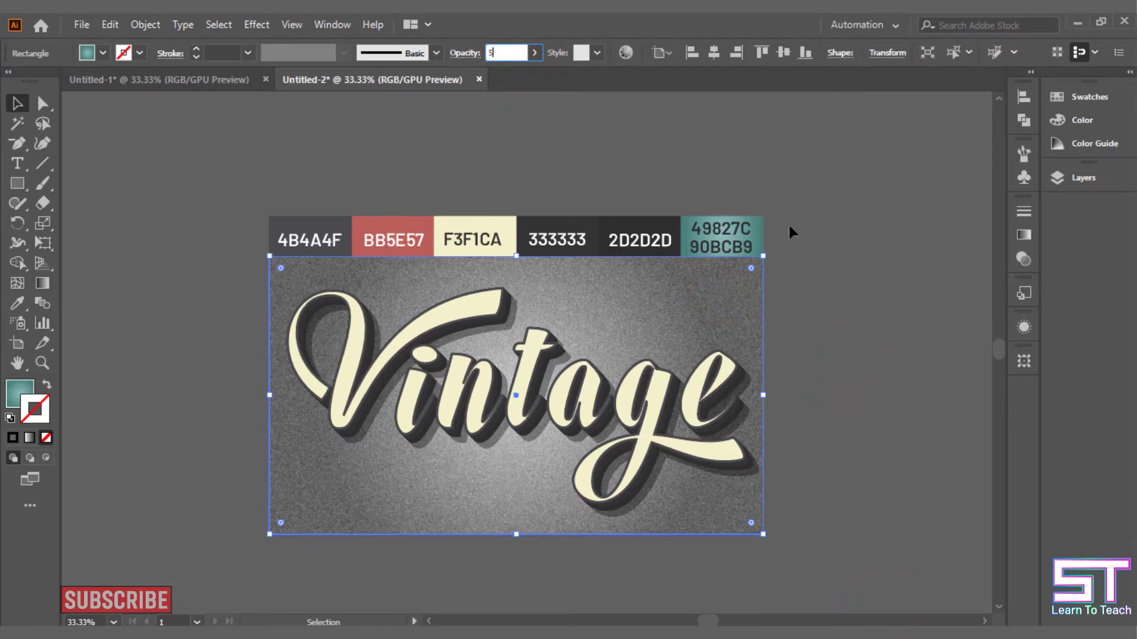
pyautogui.click(830, 244)
pyautogui.scroll(3, 686, 316)
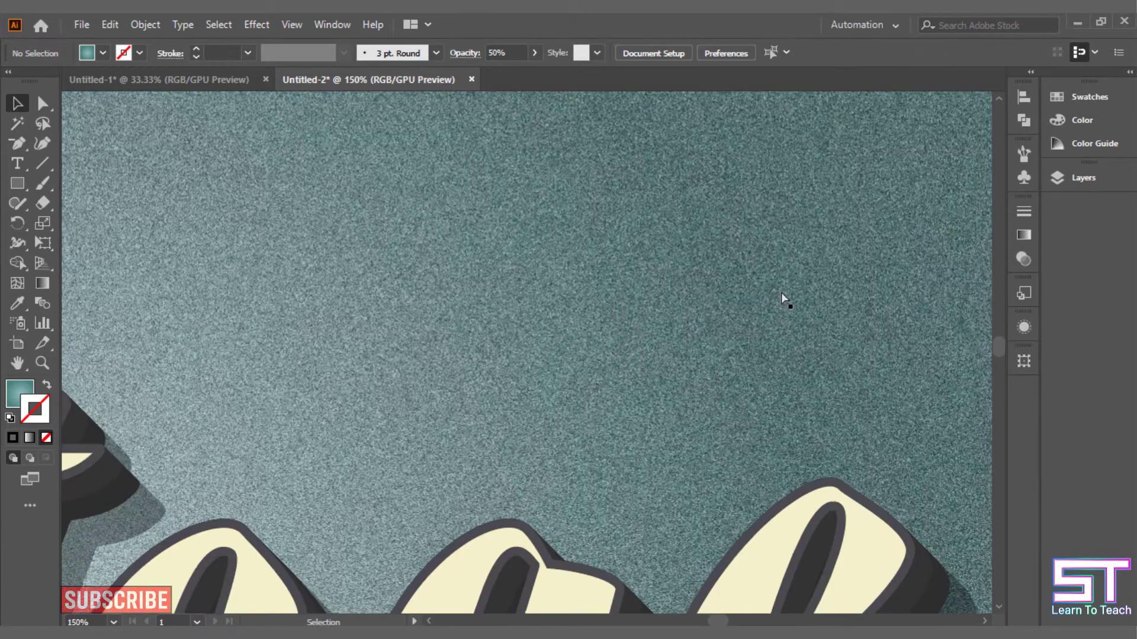
pyautogui.scroll(5, 708, 324)
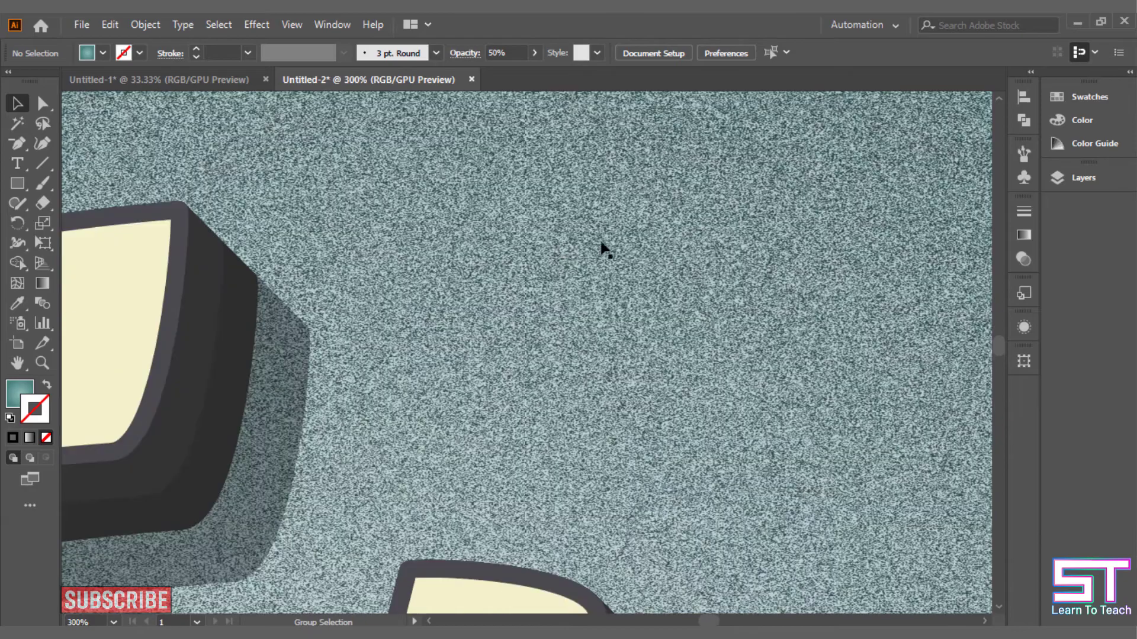
pyautogui.scroll(-5, 681, 270)
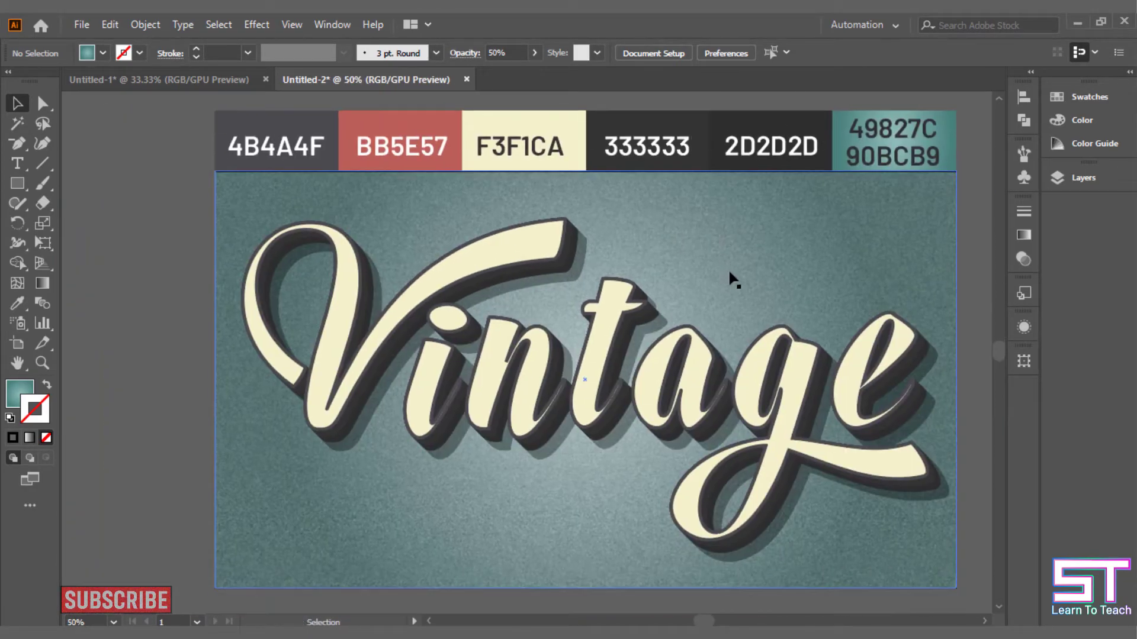
# Step: Duplicate the plain black Vintage lettering horizontally, placing the copy just beside the artboard
pyautogui.scroll(1, 746, 266)
pyautogui.scroll(-2, 790, 255)
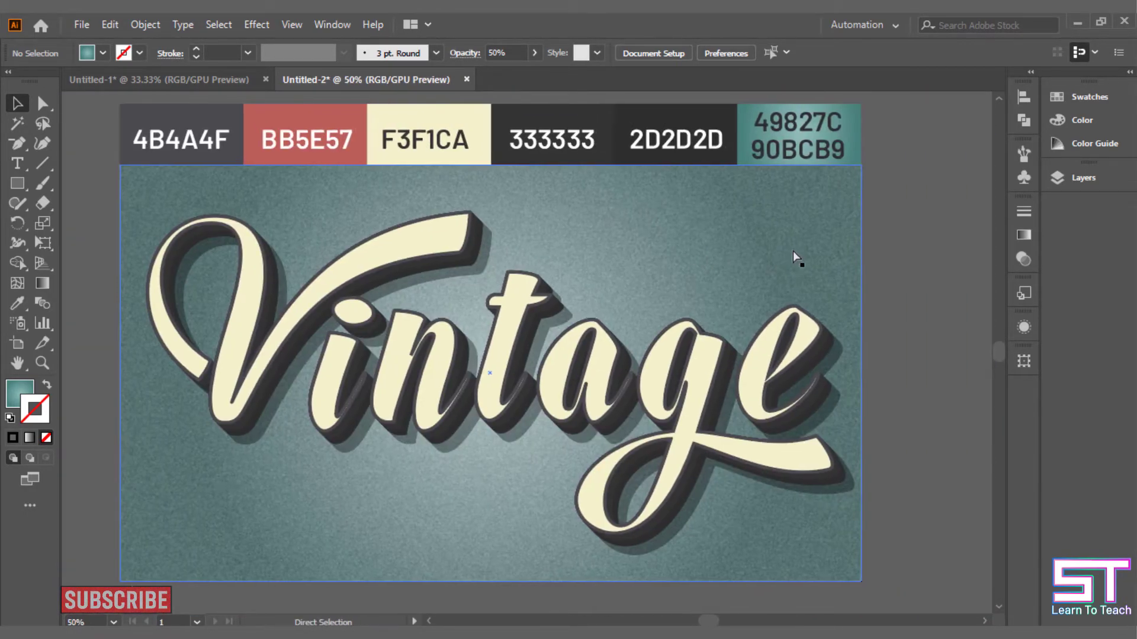
pyautogui.scroll(2, 793, 254)
pyautogui.hscroll(-5, 793, 252)
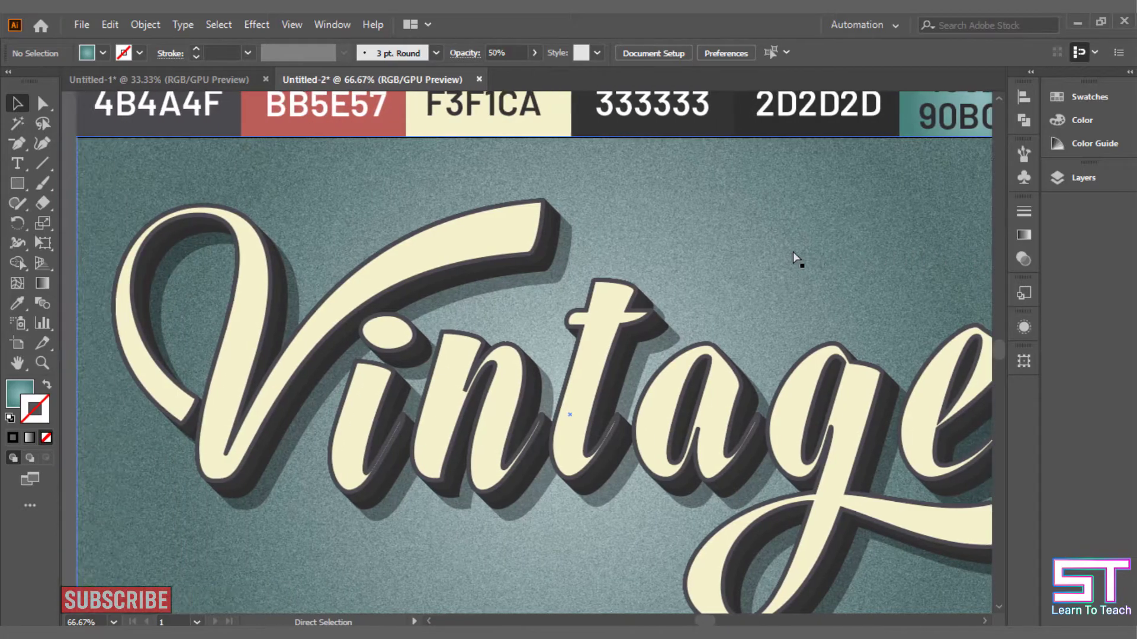
pyautogui.scroll(-4, 799, 264)
pyautogui.moveTo(453, 298); pyautogui.dragTo(635, 316)
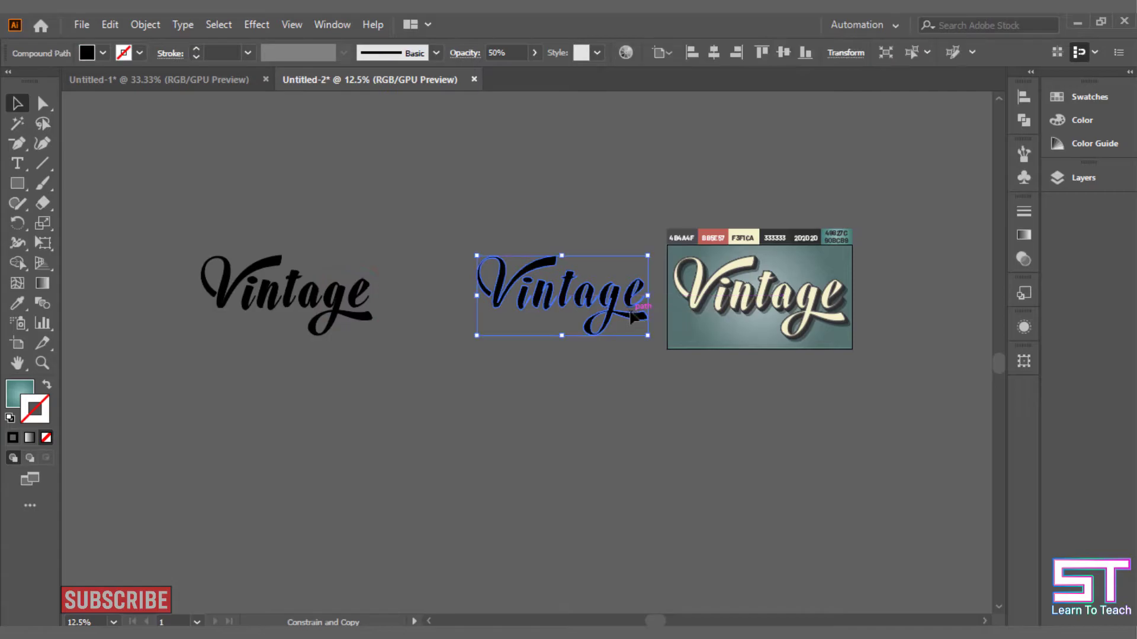
pyautogui.scroll(2, 698, 296)
pyautogui.scroll(1, 698, 296)
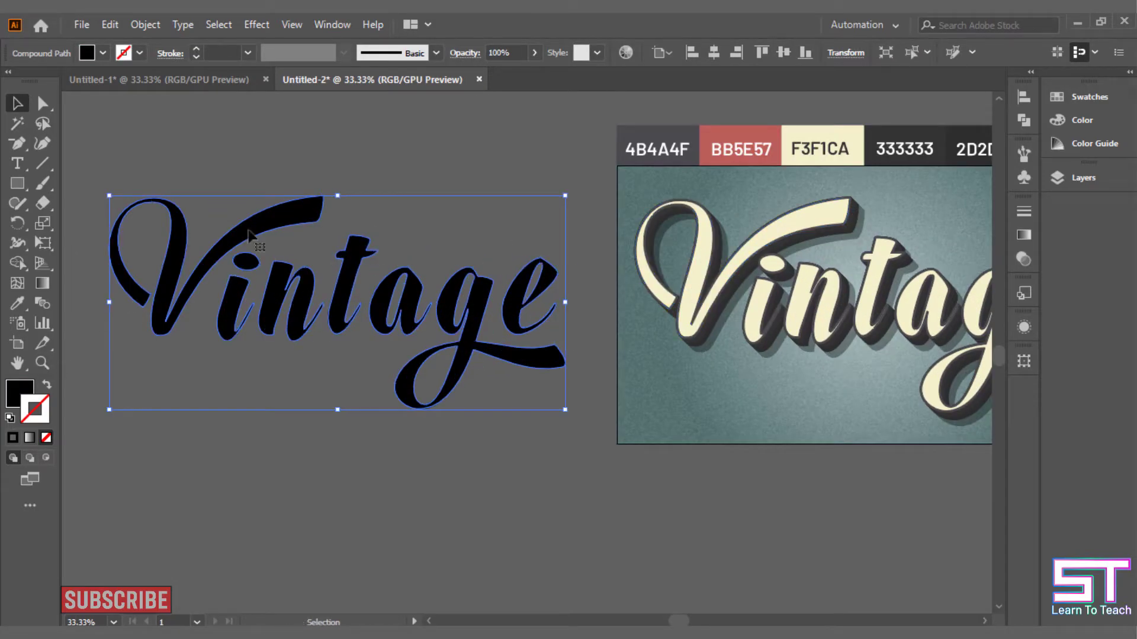
pyautogui.click(382, 158)
# Step: Draw a thin horizontal rectangle spanning the black lettering copy and fill it with the red BB5E57 from the palette
pyautogui.scroll(1, 393, 172)
pyautogui.hscroll(1, 393, 172)
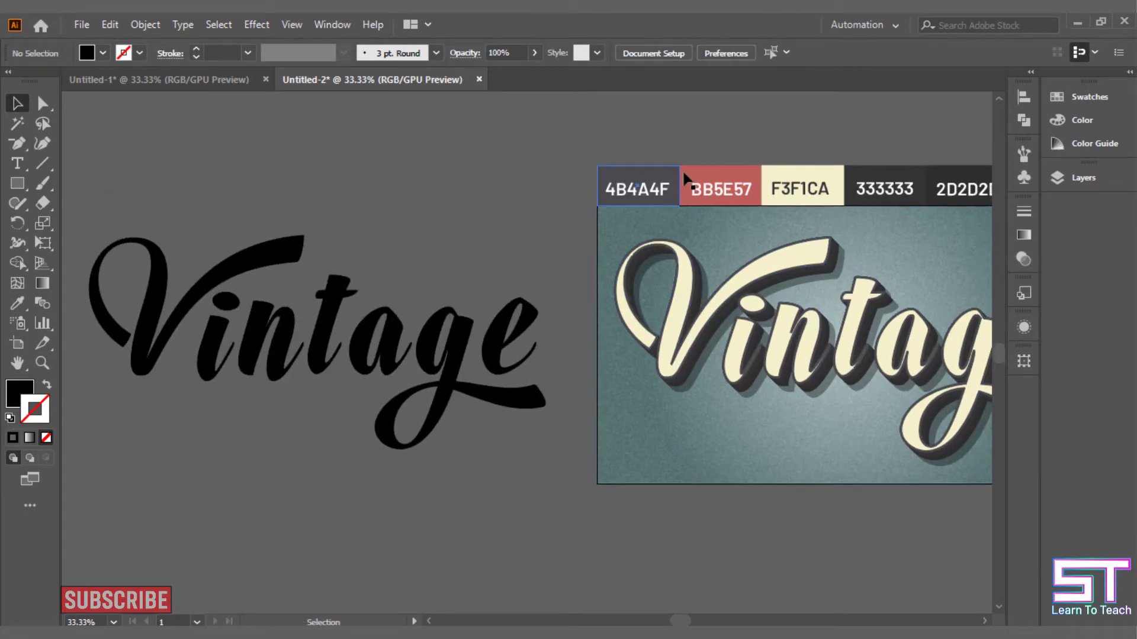
pyautogui.click(18, 182)
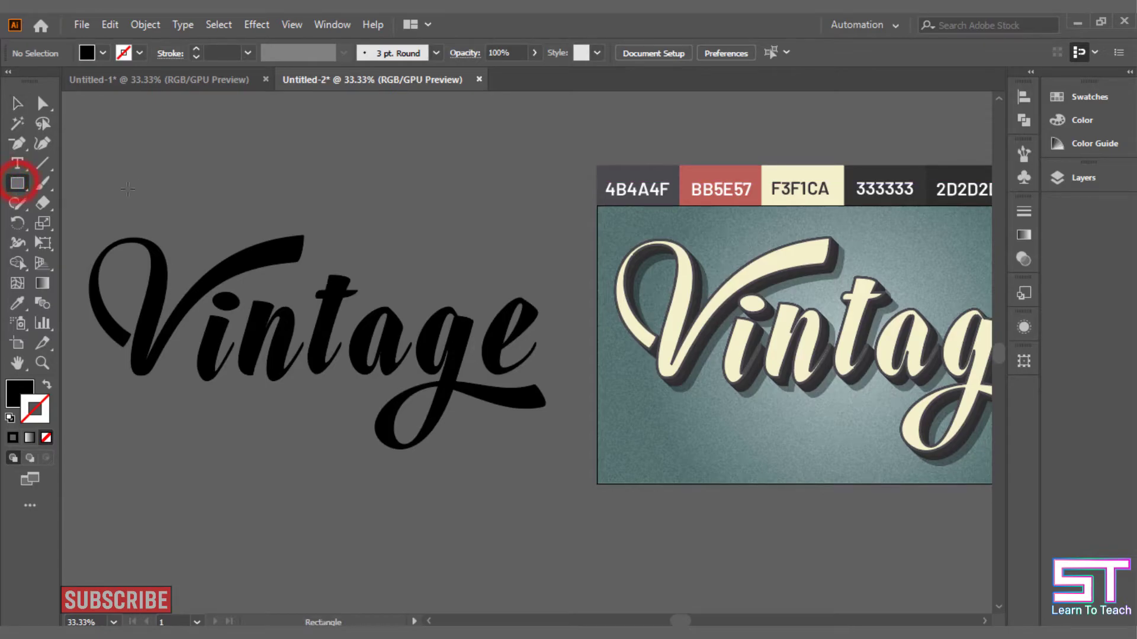
pyautogui.hscroll(-1, 96, 290)
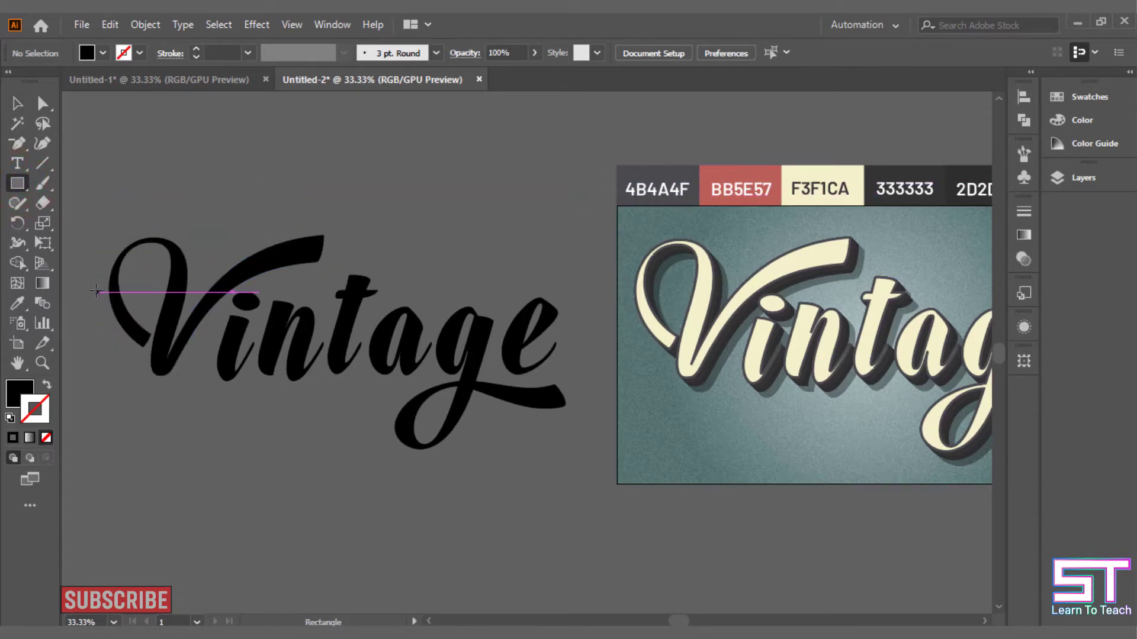
pyautogui.moveTo(87, 291); pyautogui.dragTo(605, 297)
pyautogui.click(17, 303)
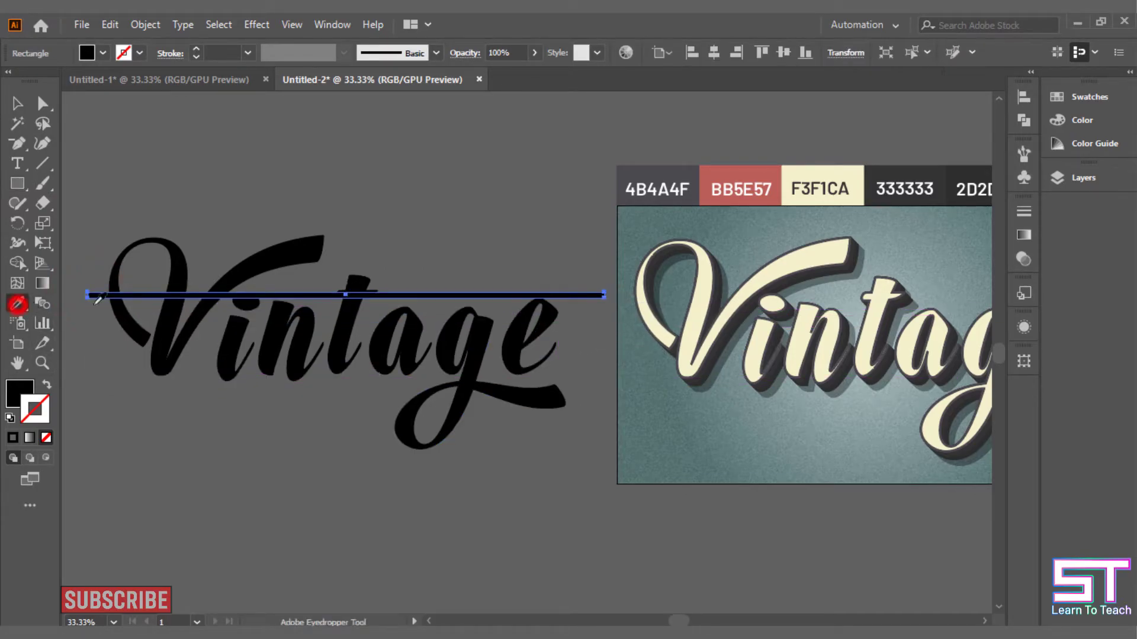
pyautogui.click(767, 164)
pyautogui.click(15, 105)
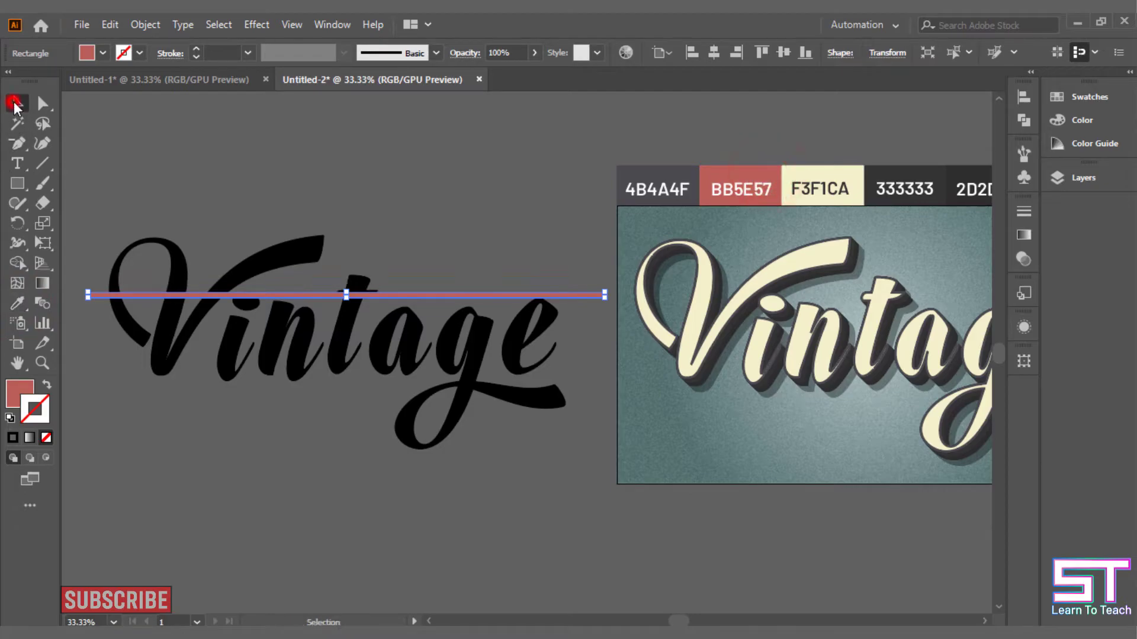
# Step: Move the red bar lower across the letters, duplicate it at the lettering's base and make the duplicate thicker
pyautogui.moveTo(576, 293); pyautogui.dragTo(564, 452)
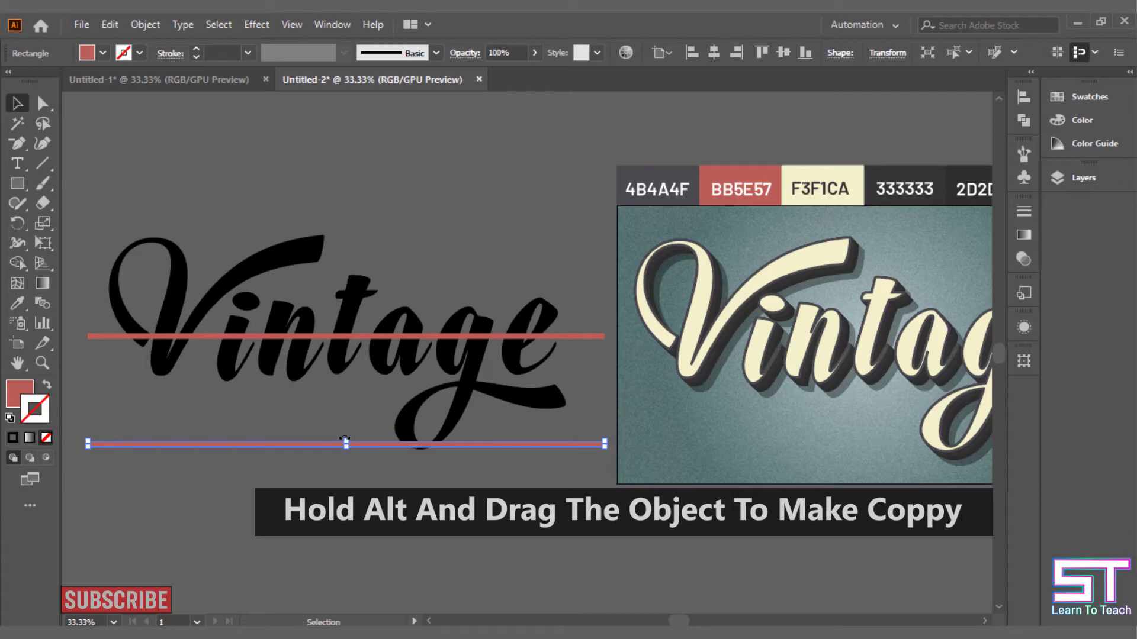
pyautogui.moveTo(346, 438); pyautogui.dragTo(347, 432)
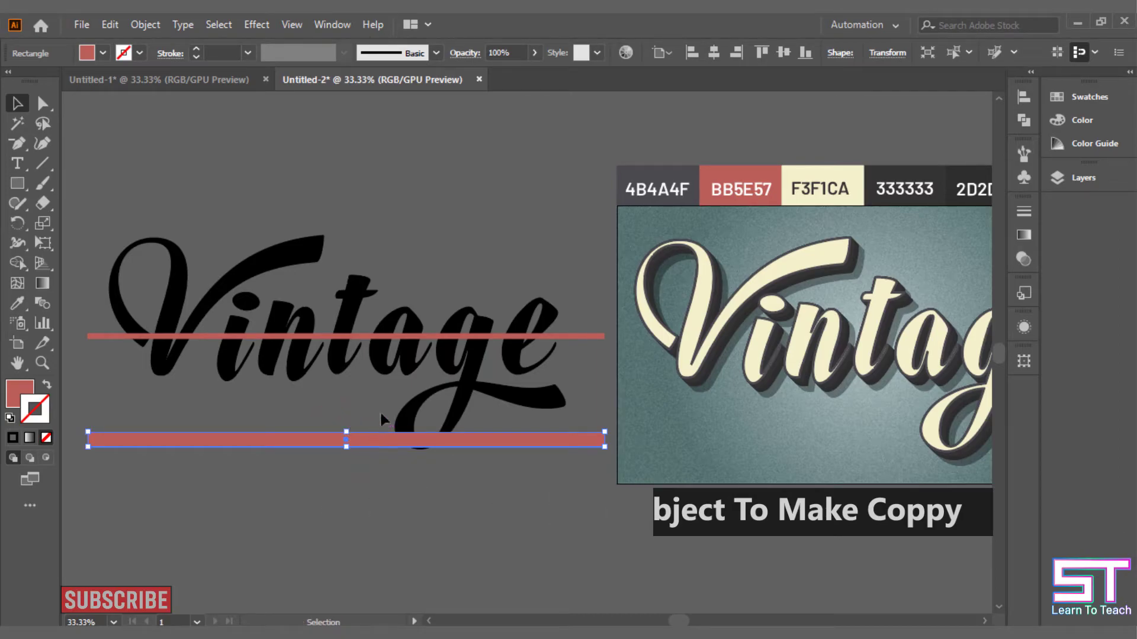
# Step: Blend the thin and thick red bars into a series of horizontal stripes
pyautogui.keyDown('shift'); pyautogui.click(369, 336); pyautogui.keyUp('shift')
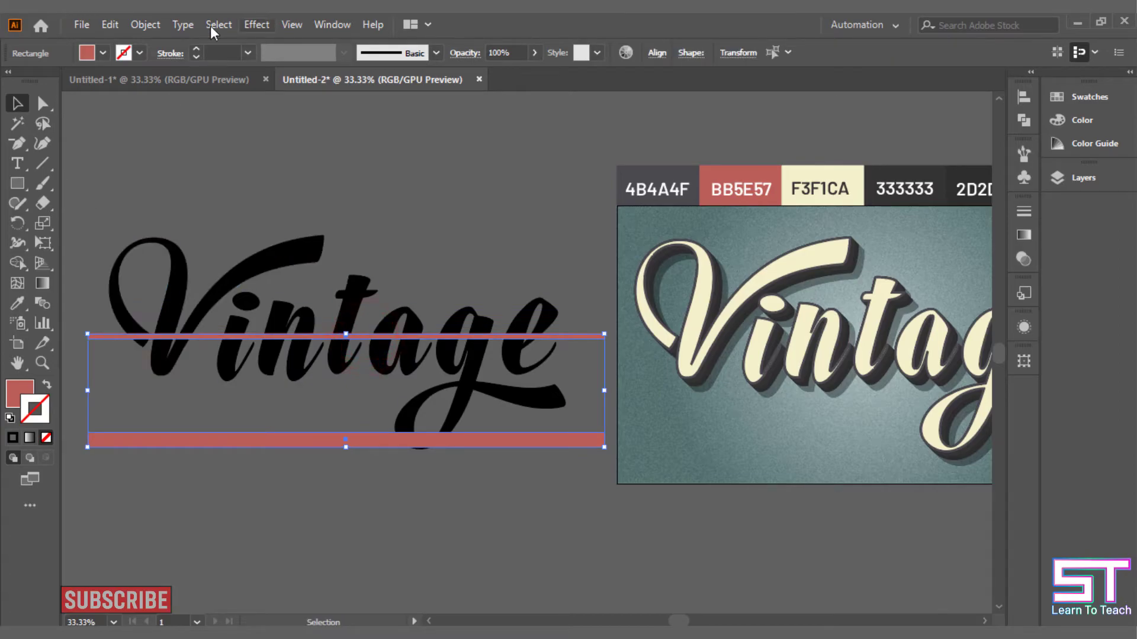
pyautogui.click(138, 25)
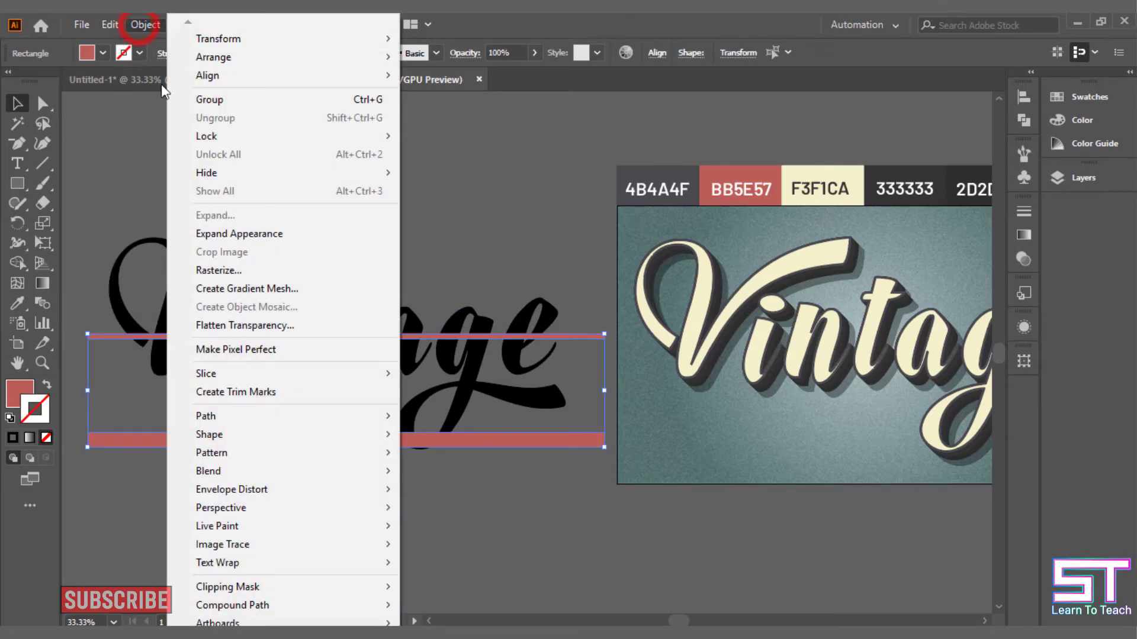
pyautogui.moveTo(243, 468)
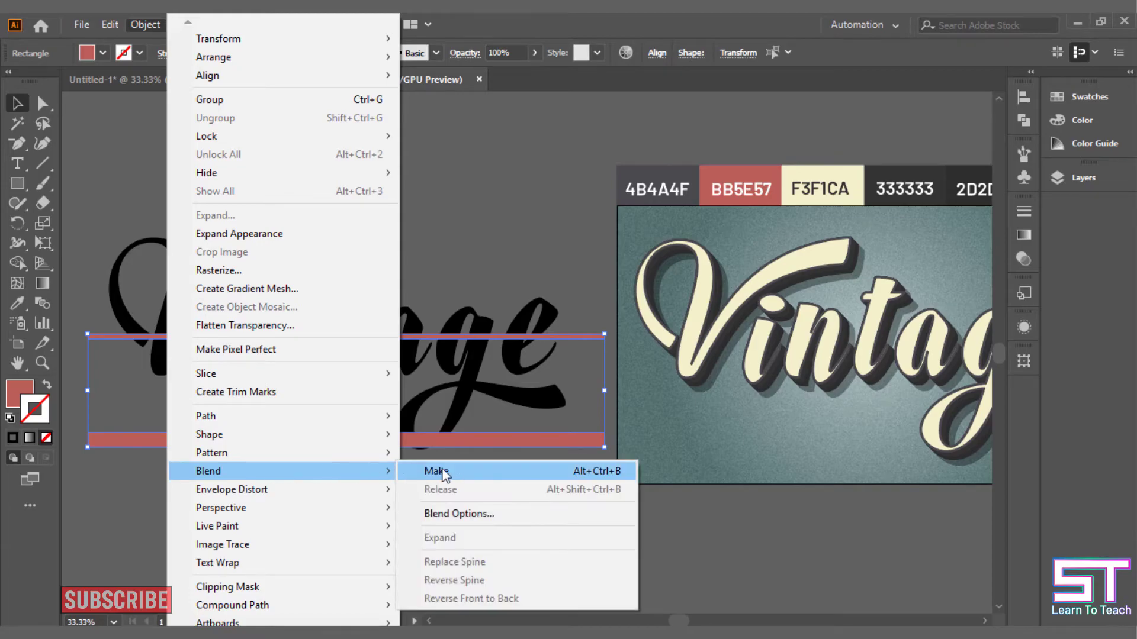
pyautogui.click(438, 471)
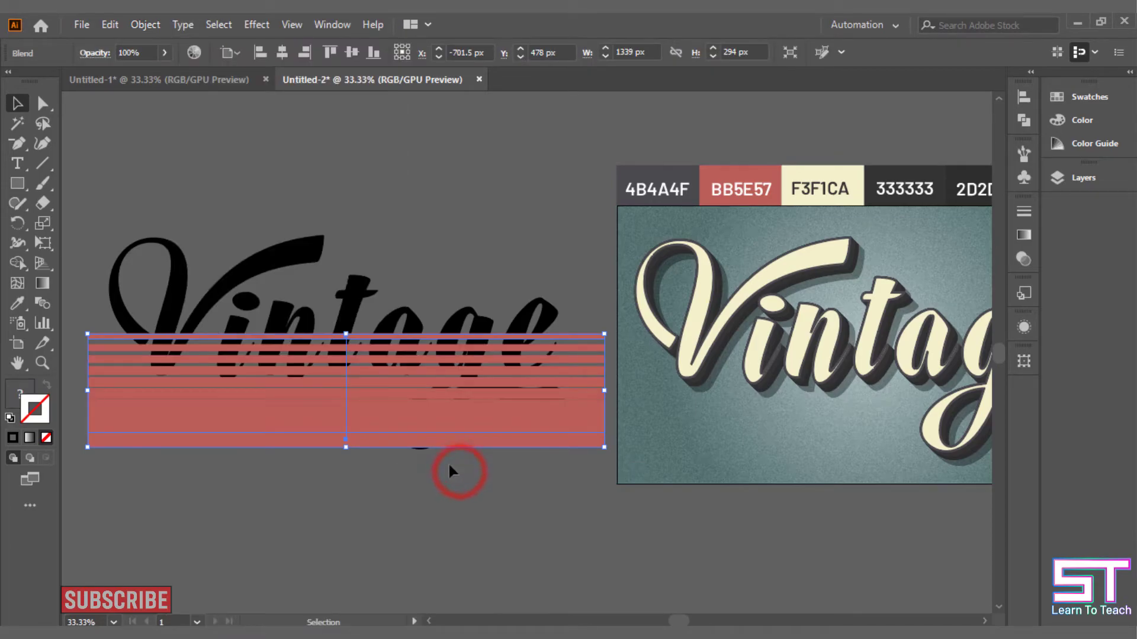
# Step: Set the stripe blend's spacing to 4 specified steps with the preview on
pyautogui.click(142, 25)
pyautogui.moveTo(271, 479)
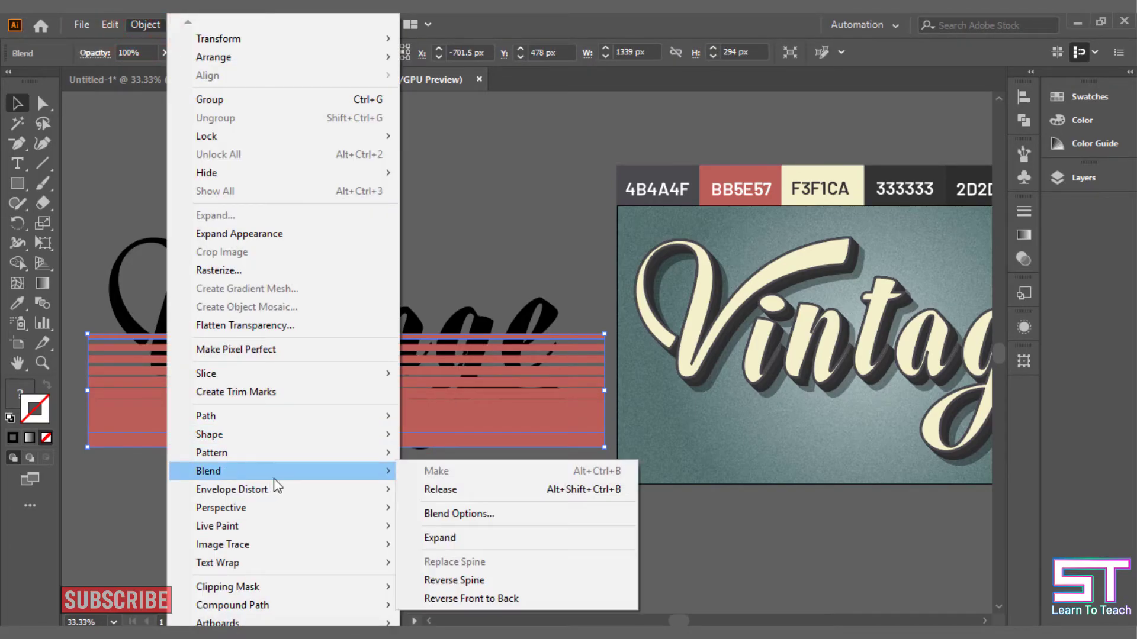
pyautogui.click(492, 517)
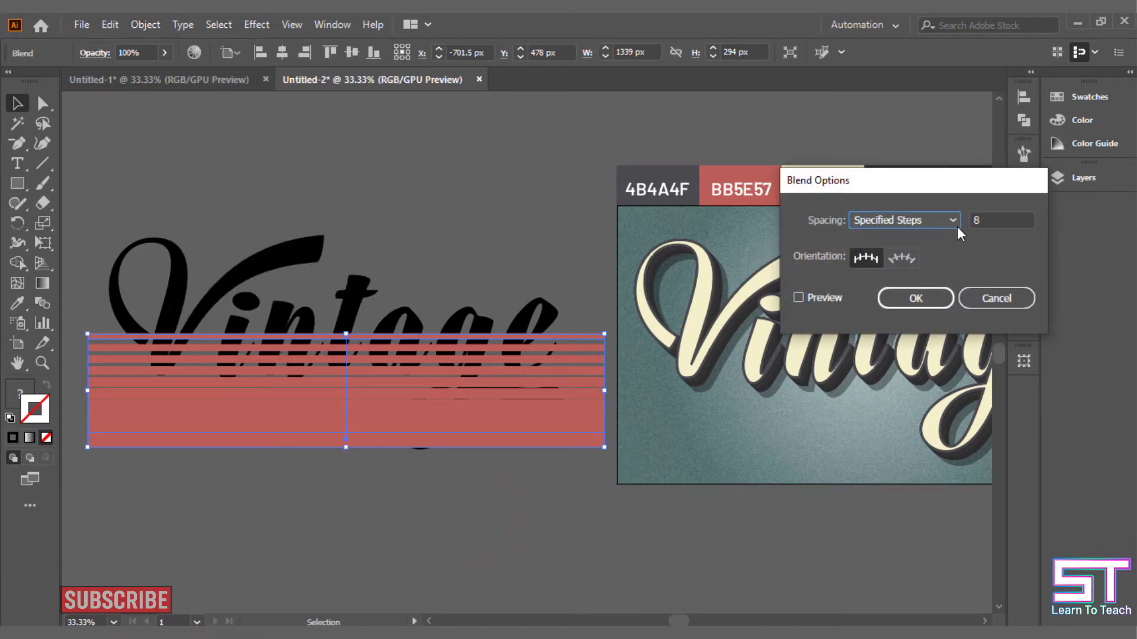
pyautogui.click(798, 298)
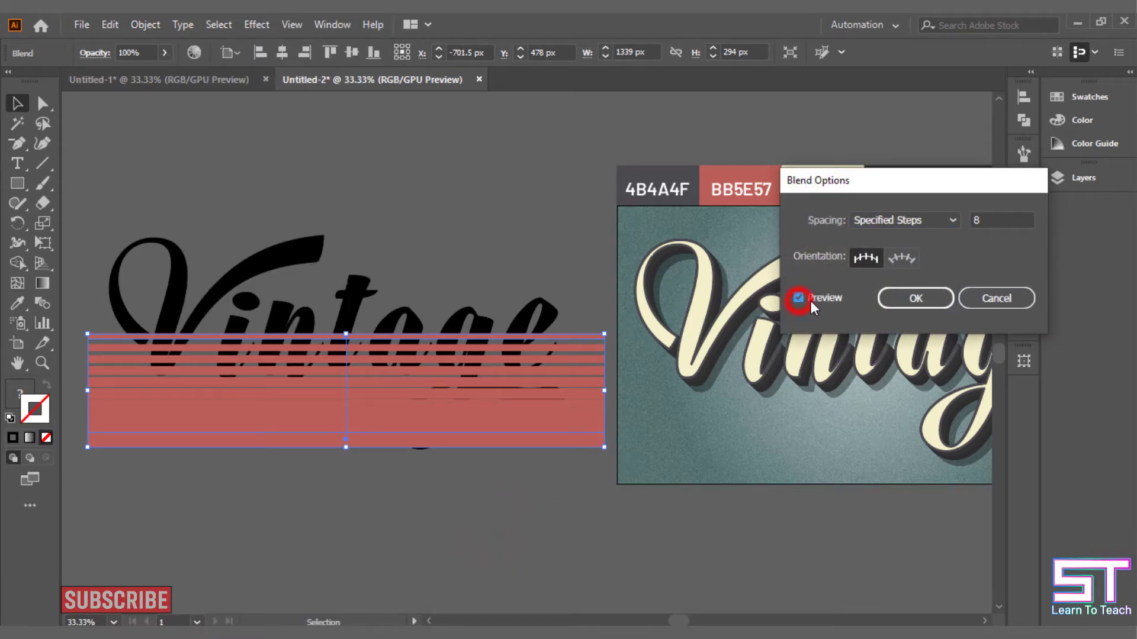
pyautogui.click(988, 221)
pyautogui.press('Down')
pyautogui.press('Down')
pyautogui.press('Down')
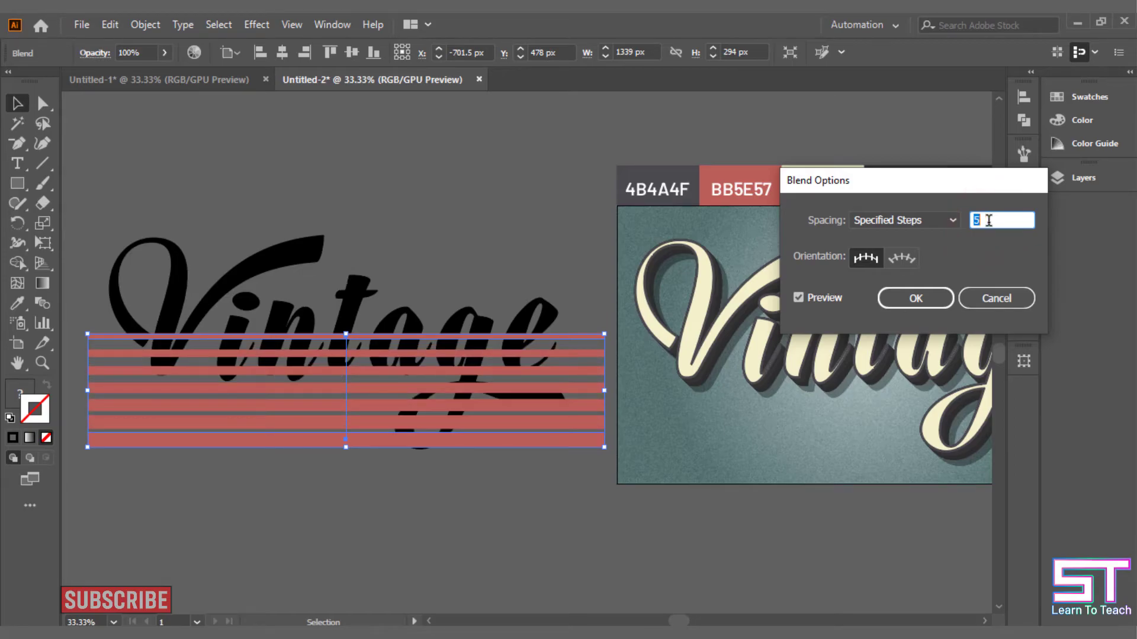
pyautogui.press('Down')
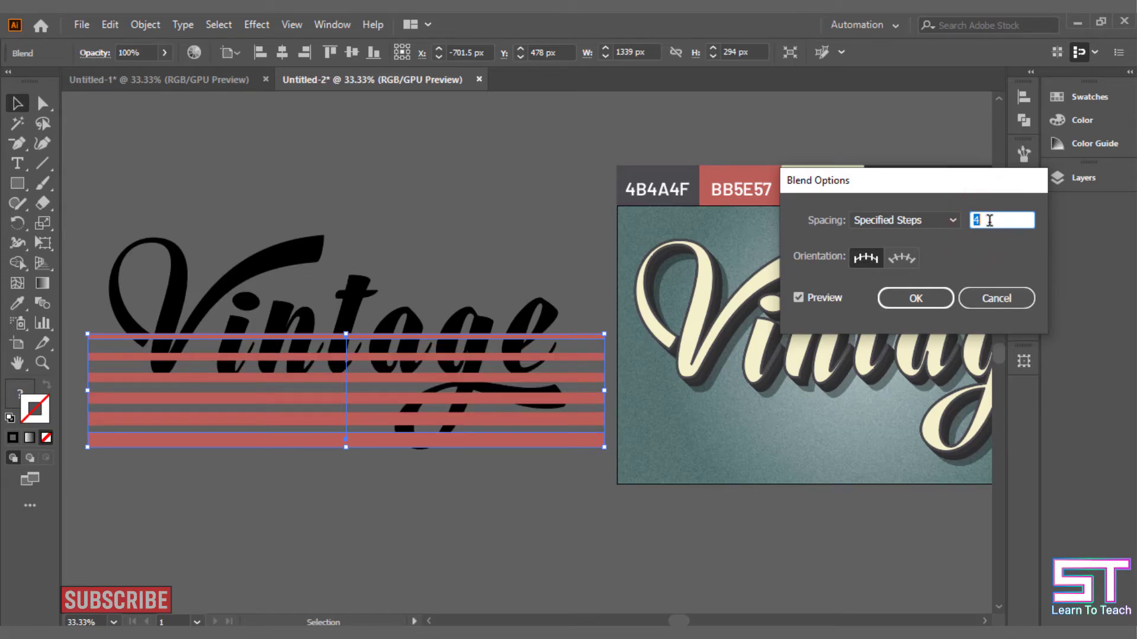
pyautogui.click(906, 307)
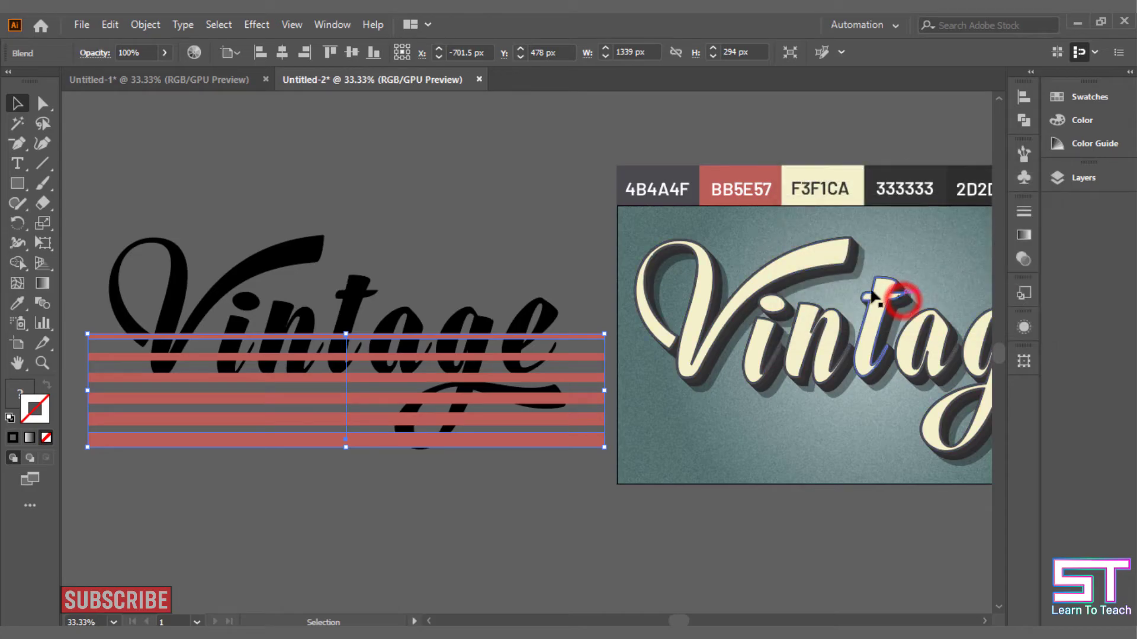
# Step: Bring the black lettering copy to the front, above the red stripes
pyautogui.click(310, 217)
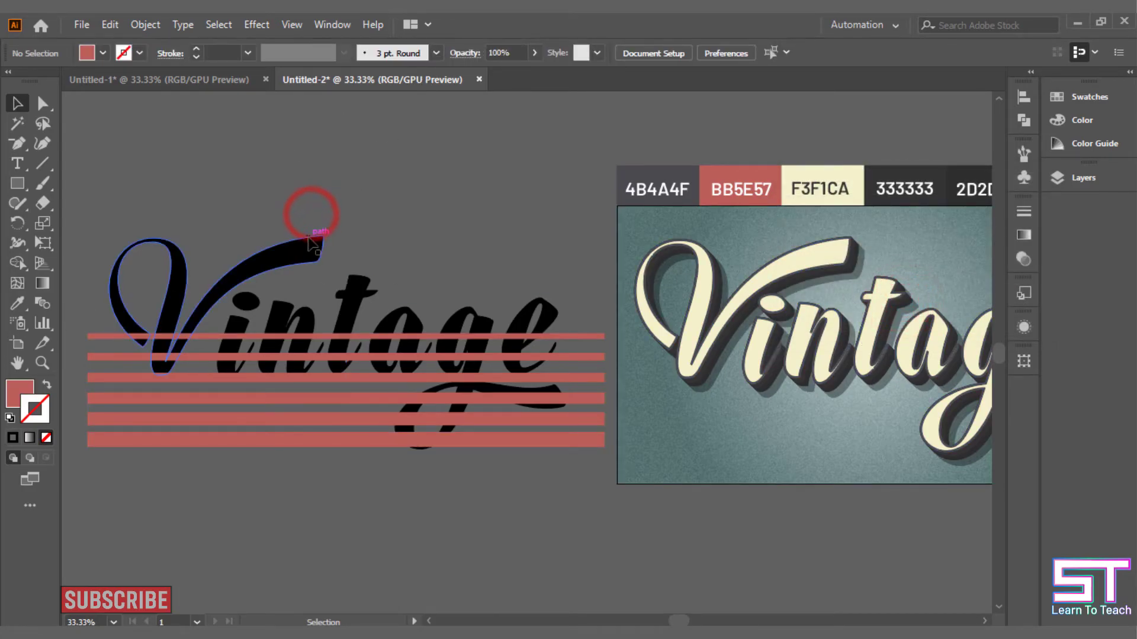
pyautogui.click(310, 236)
pyautogui.rightClick(308, 237)
pyautogui.moveTo(398, 425)
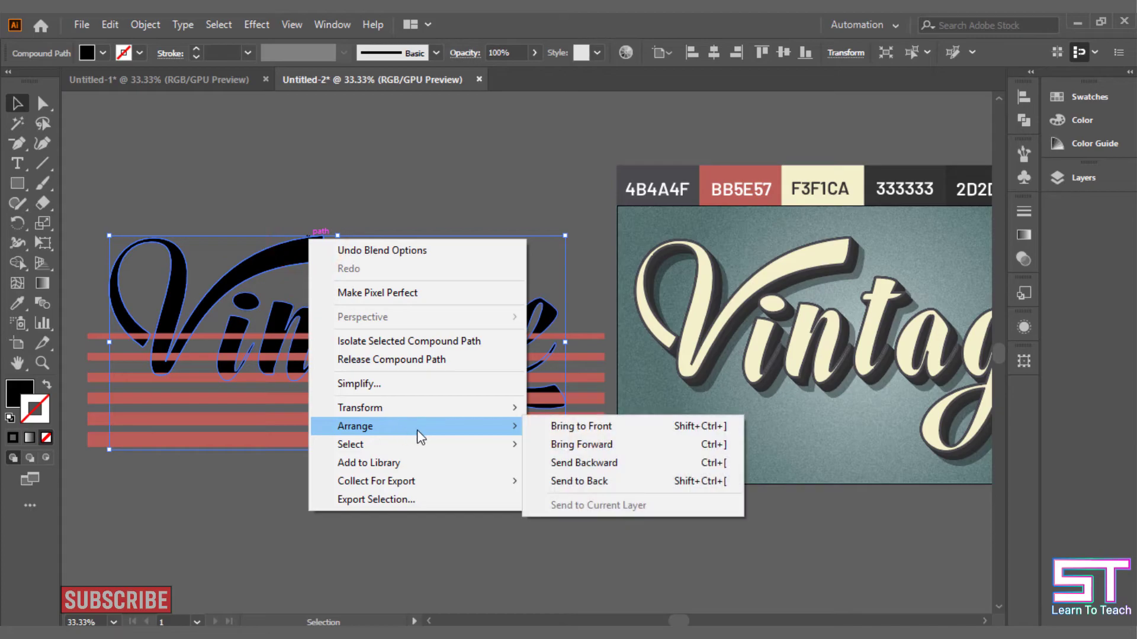
pyautogui.click(566, 425)
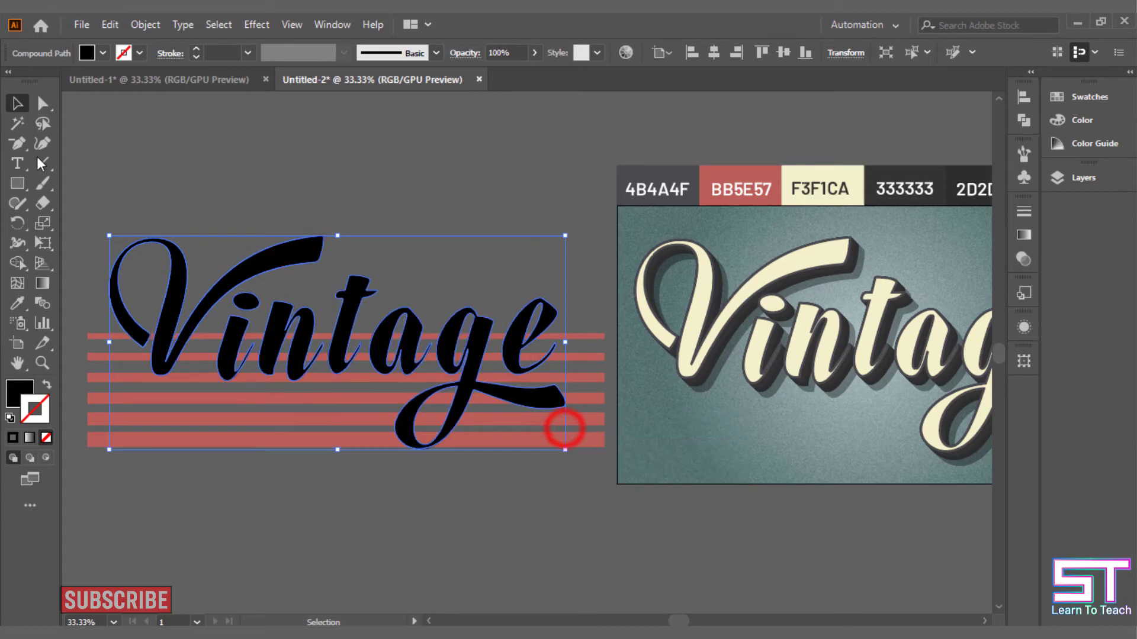
# Step: Make the black lettering a compound path and use it as a clipping mask for the red stripes
pyautogui.click(143, 23)
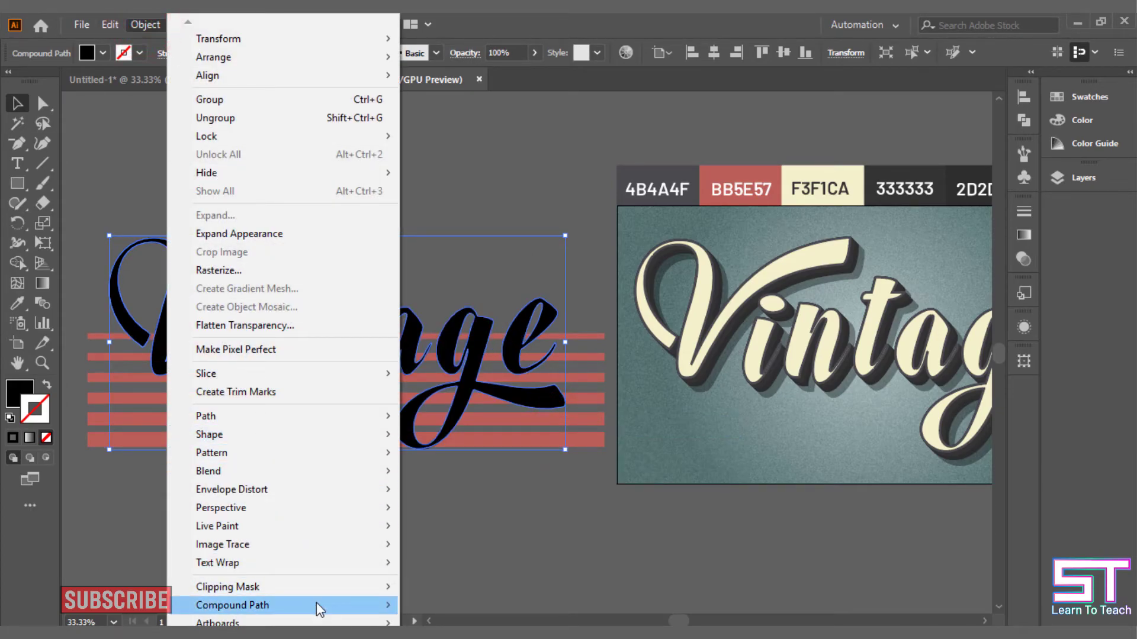
pyautogui.moveTo(355, 604)
pyautogui.click(470, 604)
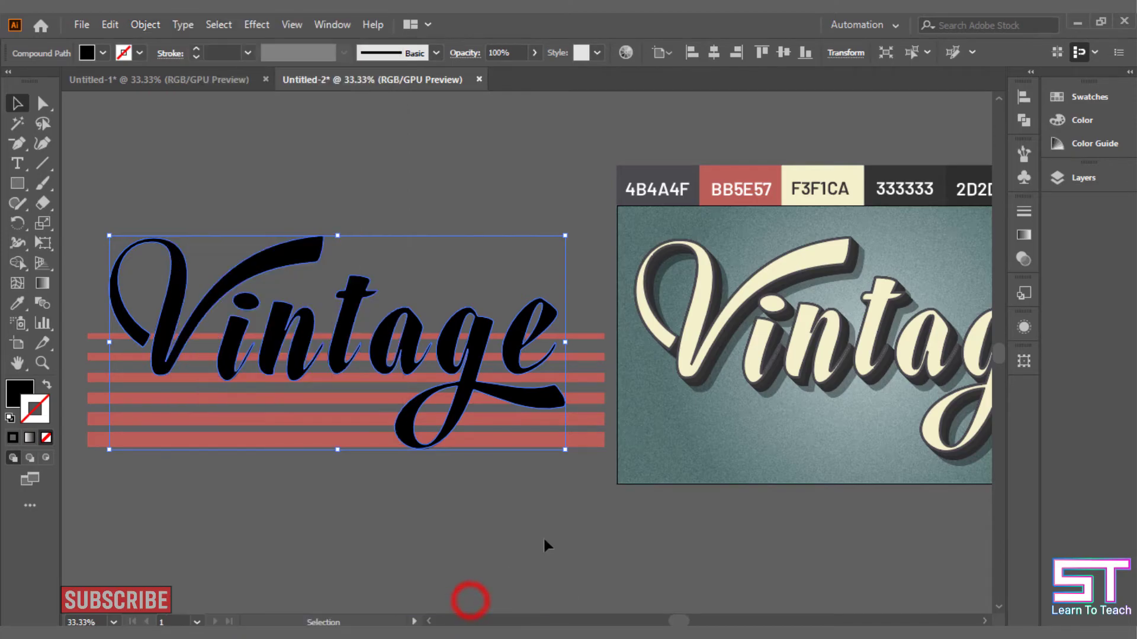
pyautogui.moveTo(452, 501); pyautogui.dragTo(381, 379)
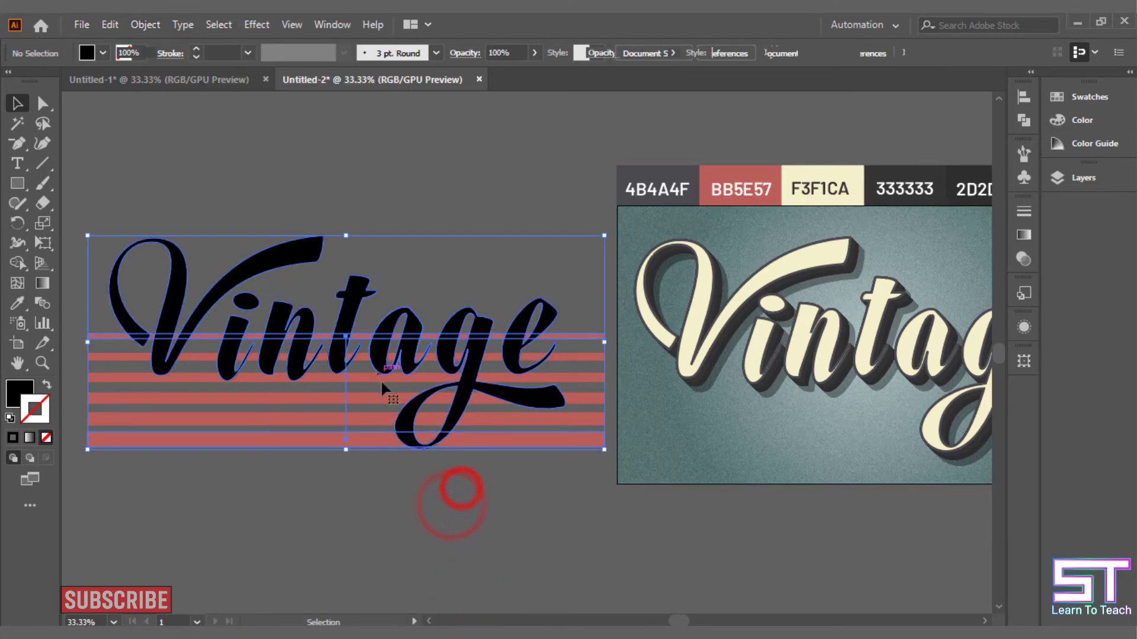
pyautogui.rightClick(477, 384)
pyautogui.click(563, 255)
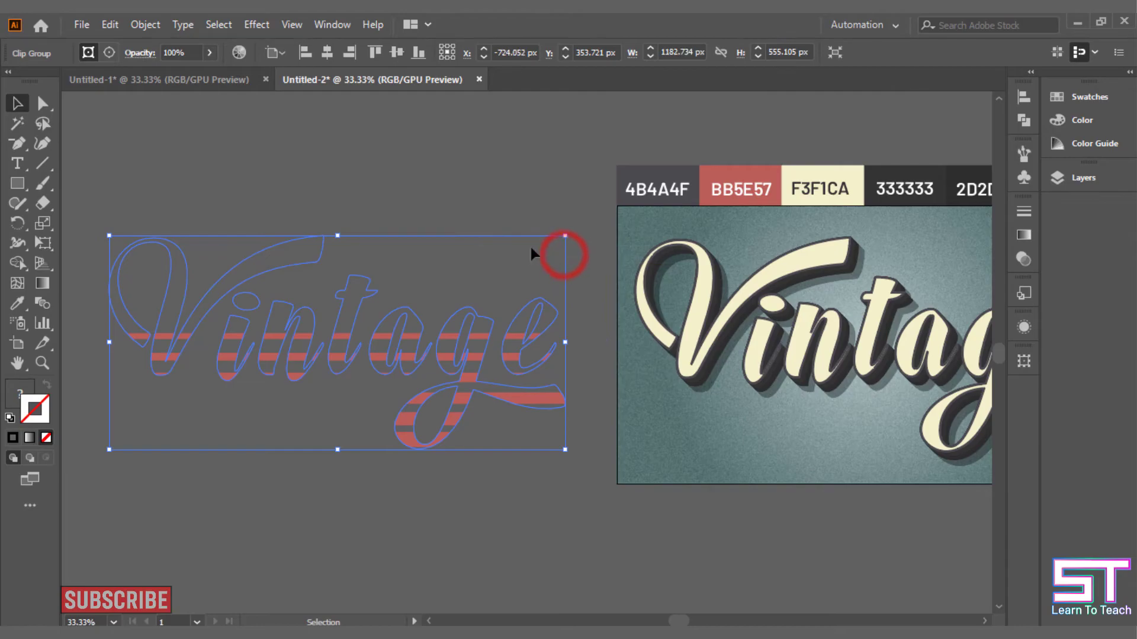
# Step: Center the striped clip group vertically and horizontally on the artboard, over the cream lettering
pyautogui.click(397, 53)
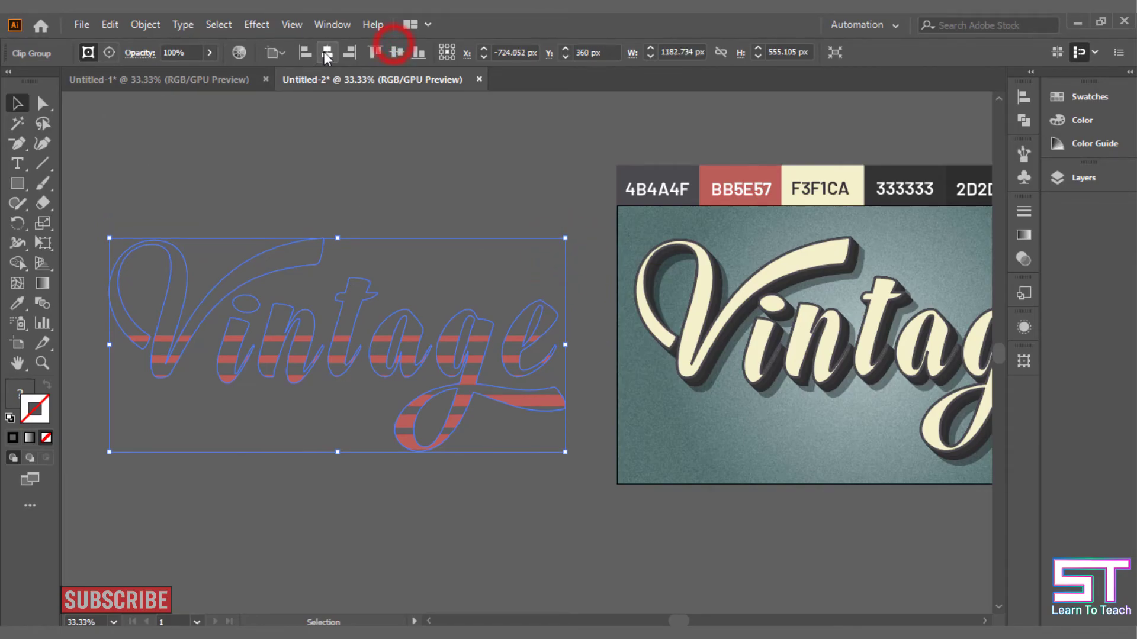
pyautogui.click(327, 52)
pyautogui.click(254, 228)
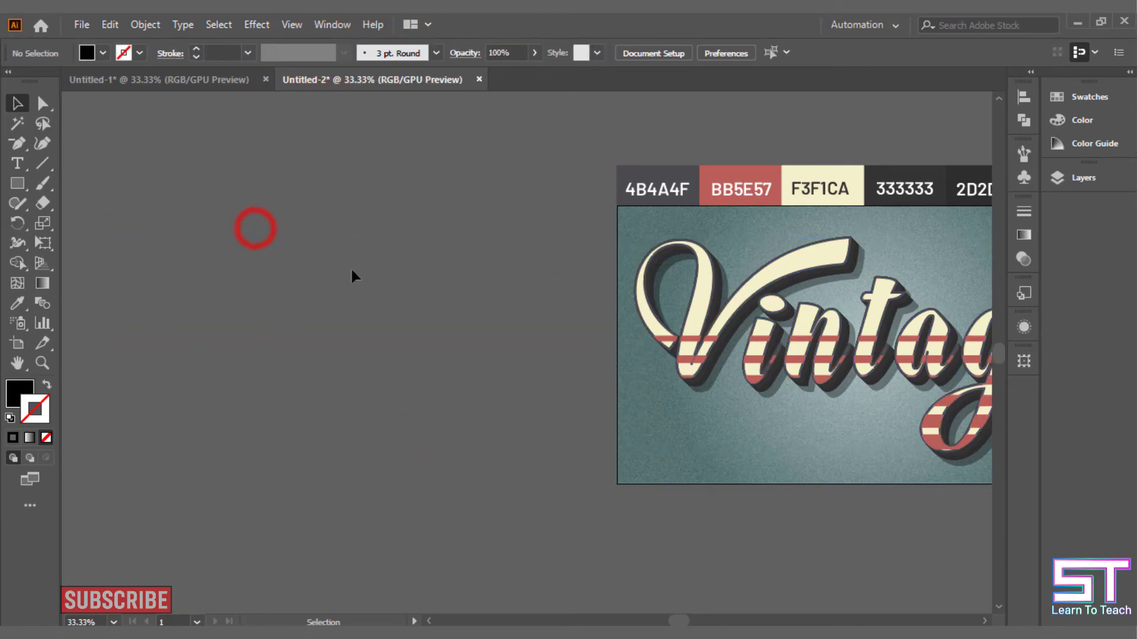
# Step: Duplicate the plain black Vintage lettering again, placing the new copy beside the artboard
pyautogui.scroll(-3, 428, 303)
pyautogui.moveTo(191, 324); pyautogui.dragTo(472, 330)
pyautogui.scroll(3, 472, 331)
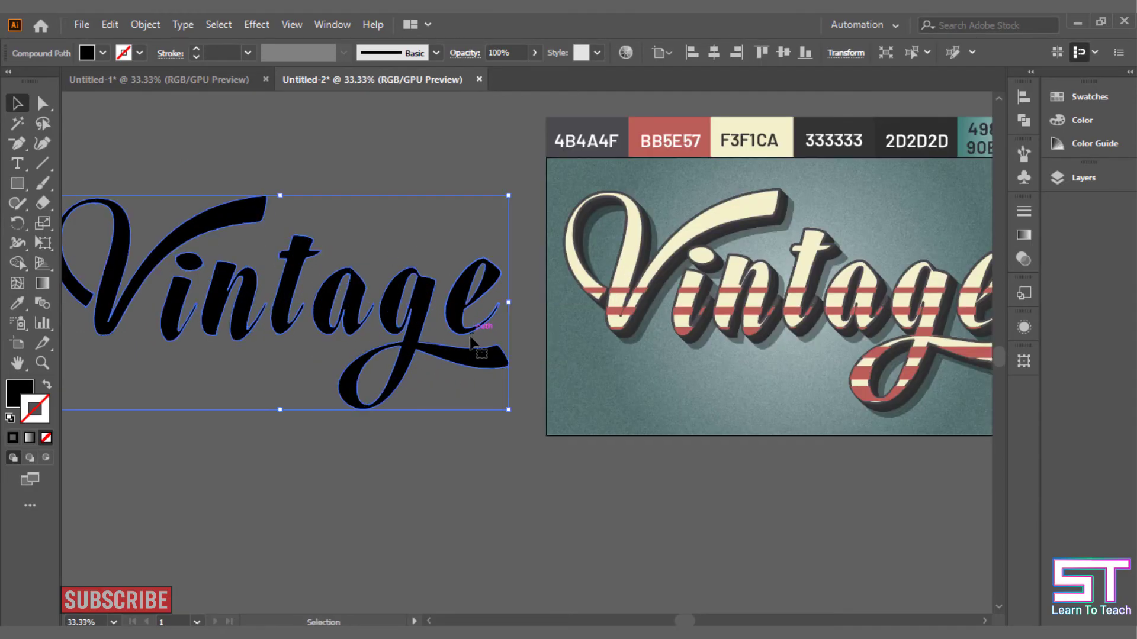
# Step: Swap the new lettering copy's fill and stroke, recolor the stroke from the saved swatches and set its weight to 5 pt
pyautogui.click(47, 386)
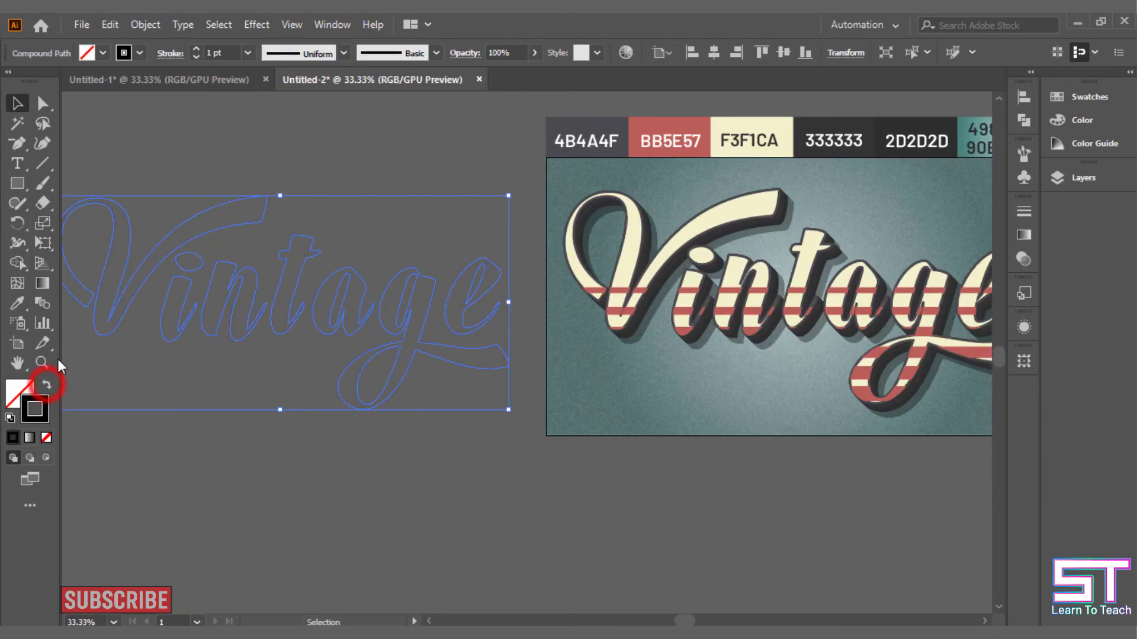
pyautogui.click(134, 55)
pyautogui.click(105, 116)
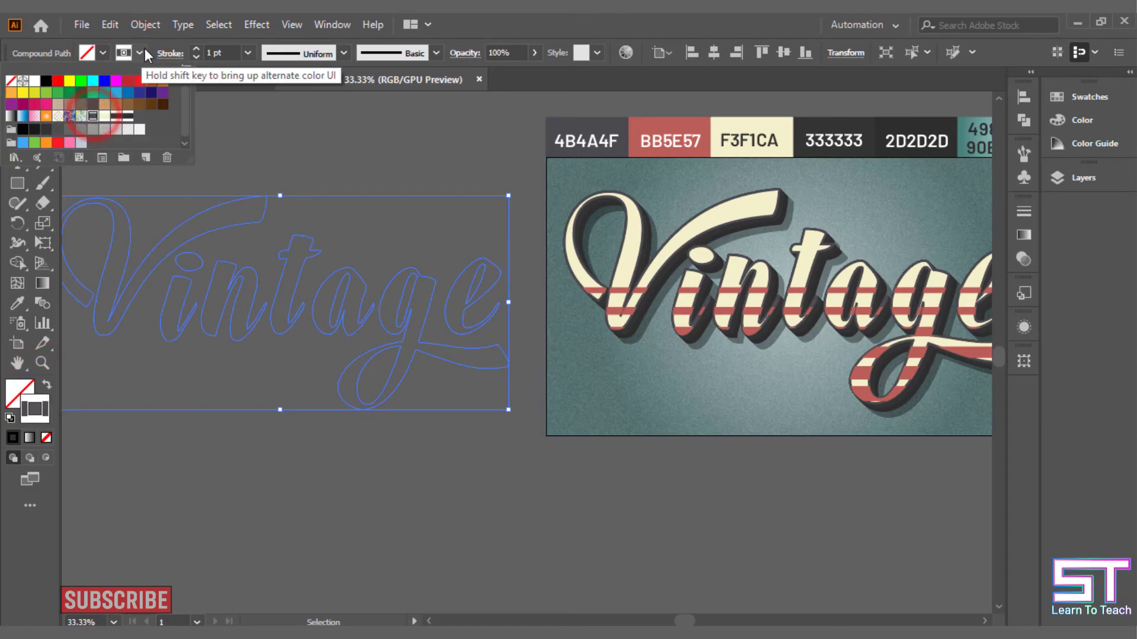
pyautogui.click(246, 52)
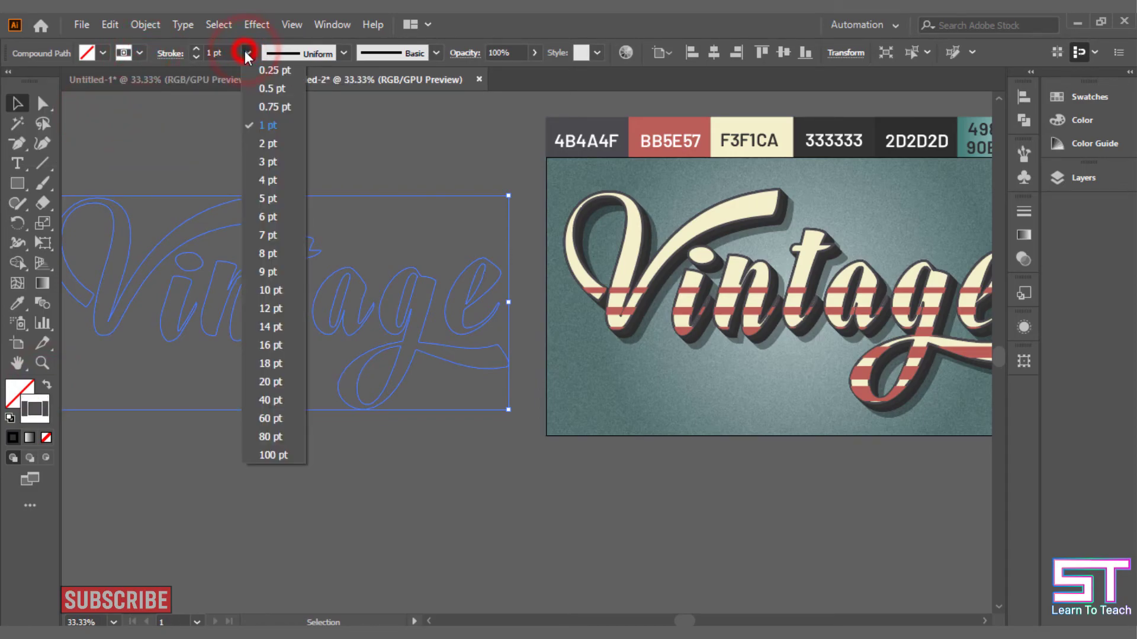
pyautogui.click(282, 198)
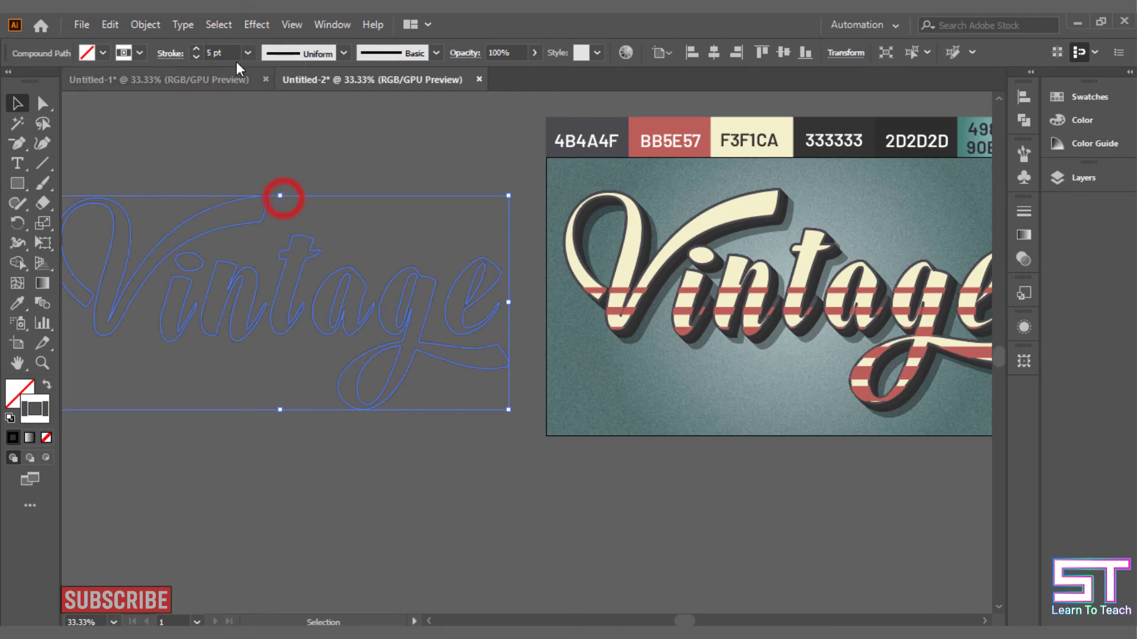
# Step: Bring the stroked Vintage outline copy to the front and center it horizontally and vertically on the artboard, over the striped lettering
pyautogui.click(249, 52)
pyautogui.click(348, 274)
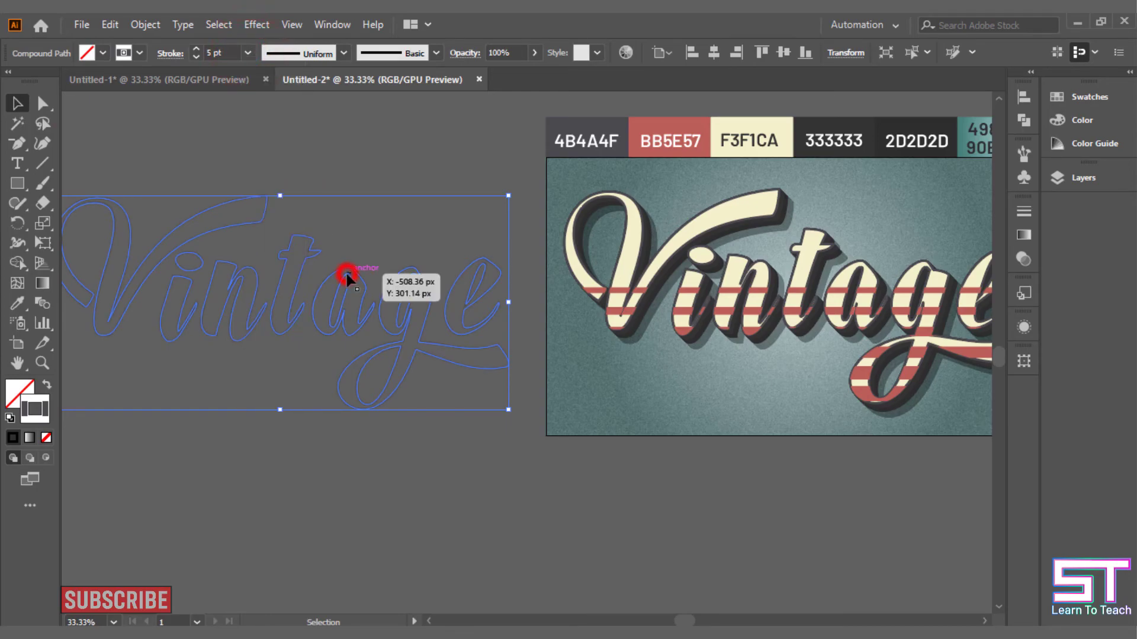
pyautogui.rightClick(350, 277)
pyautogui.moveTo(400, 466)
pyautogui.click(624, 460)
pyautogui.click(710, 54)
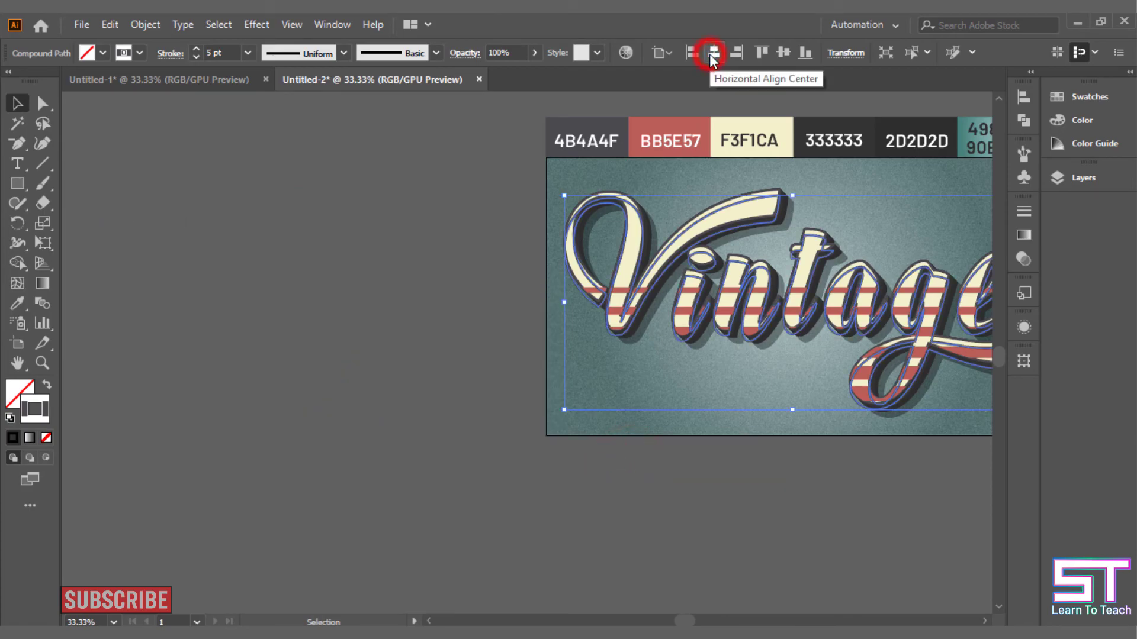
pyautogui.click(782, 51)
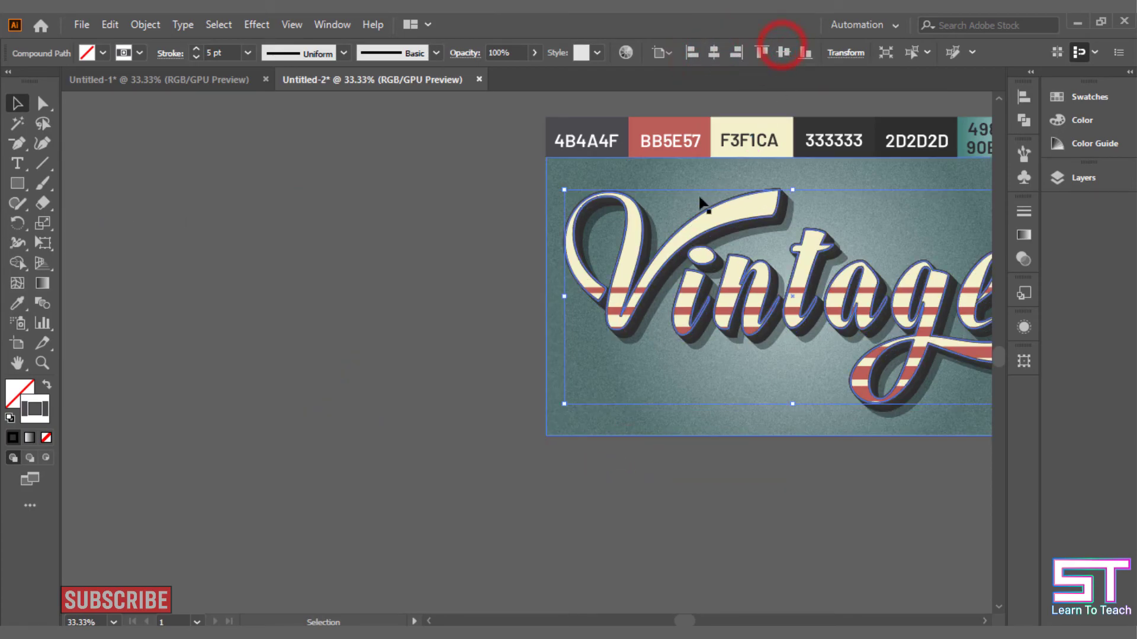
pyautogui.press('a')
pyautogui.hscroll(5, 443, 308)
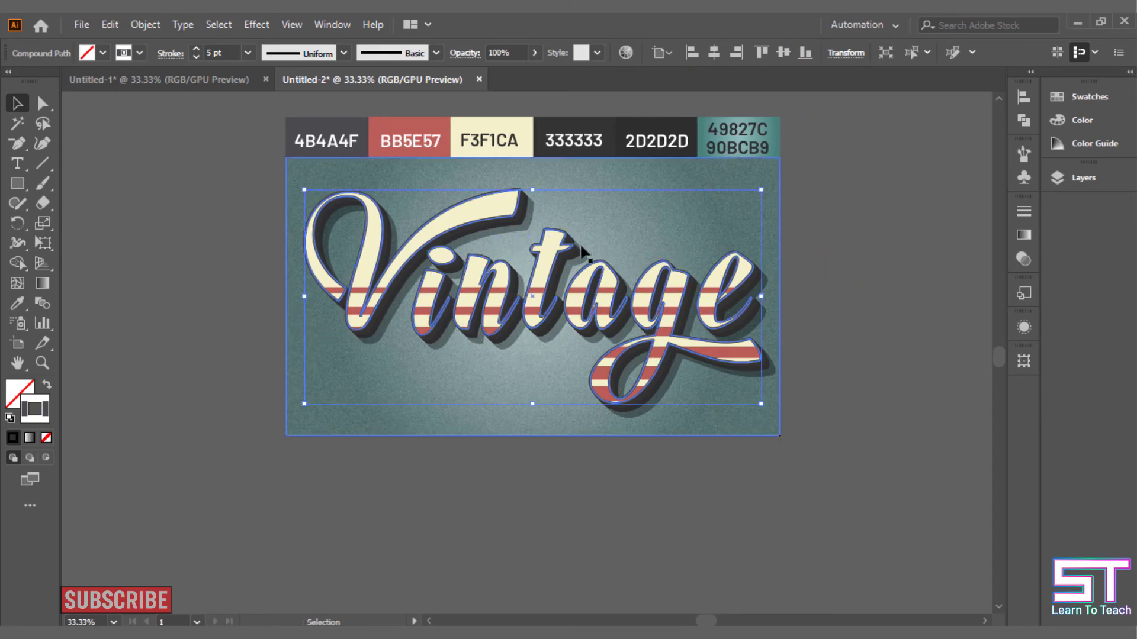
pyautogui.scroll(2, 528, 217)
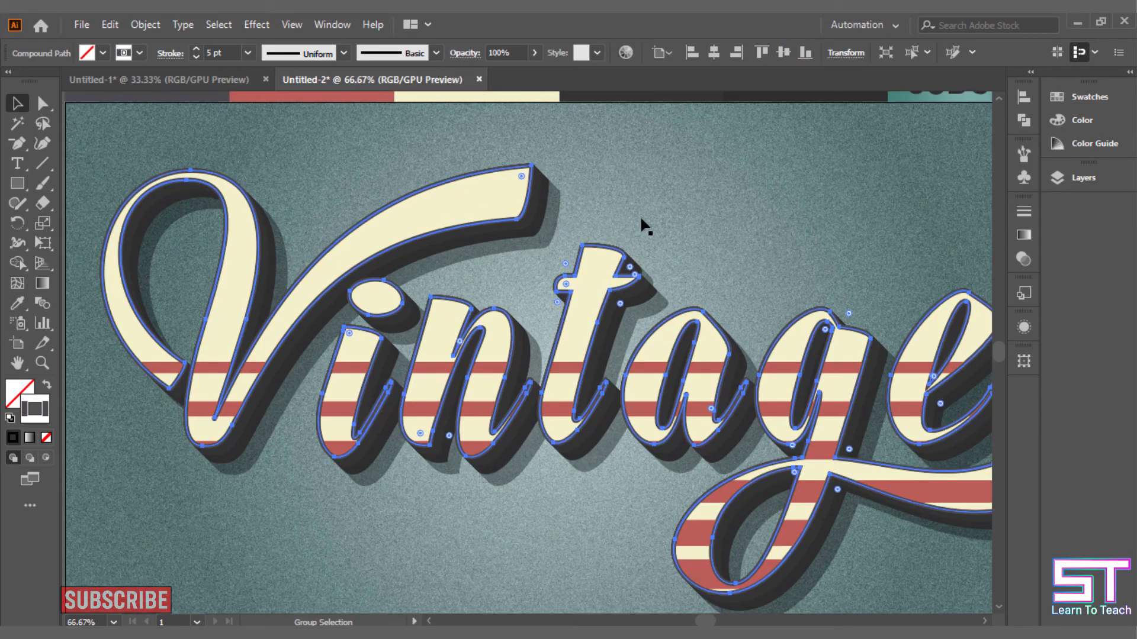
pyautogui.press('v')
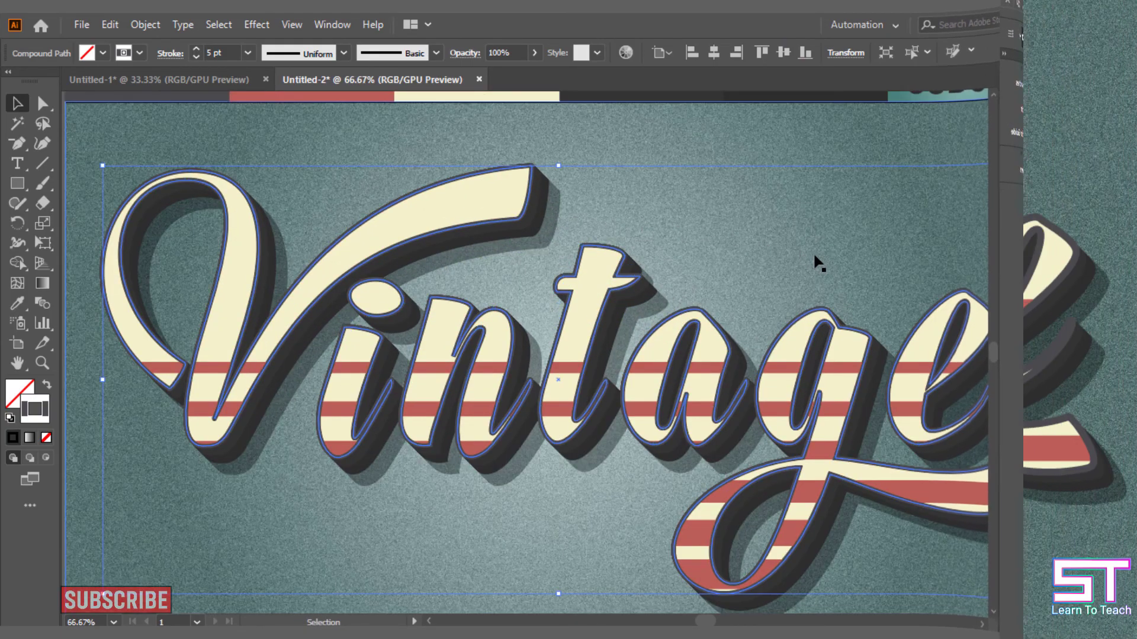